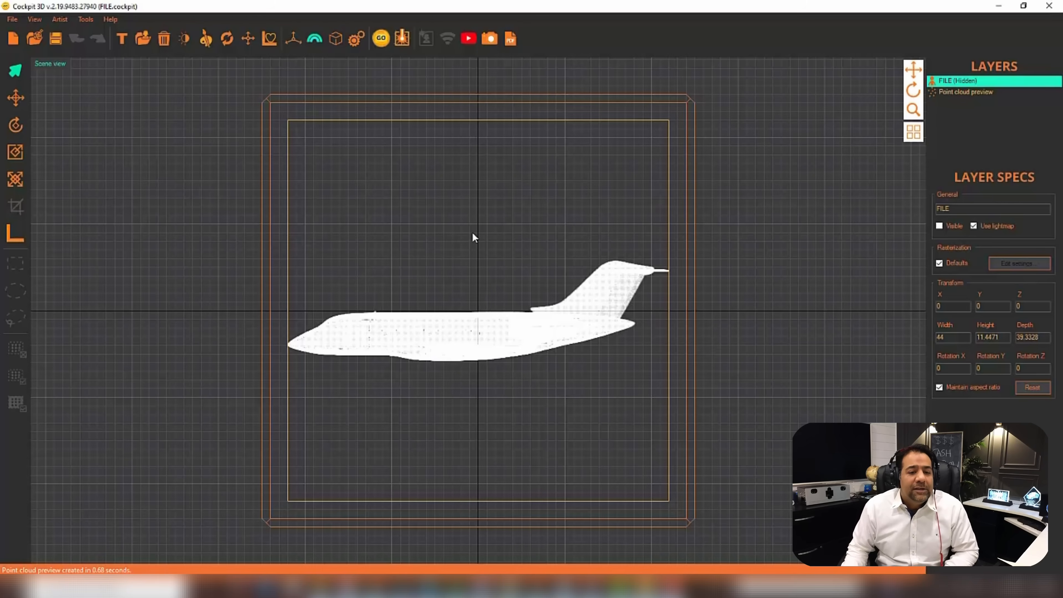
Step: Set the default geometry rasterizer type to Portrait in the scene settings and generate the point cloud
left_click(358, 43)
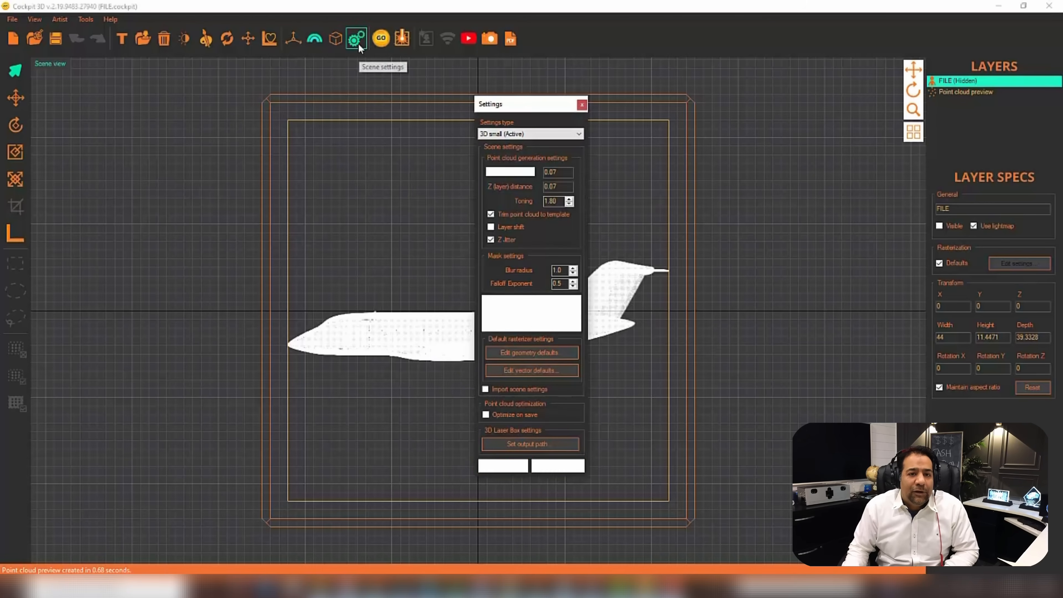
left_click(537, 352)
left_click(486, 215)
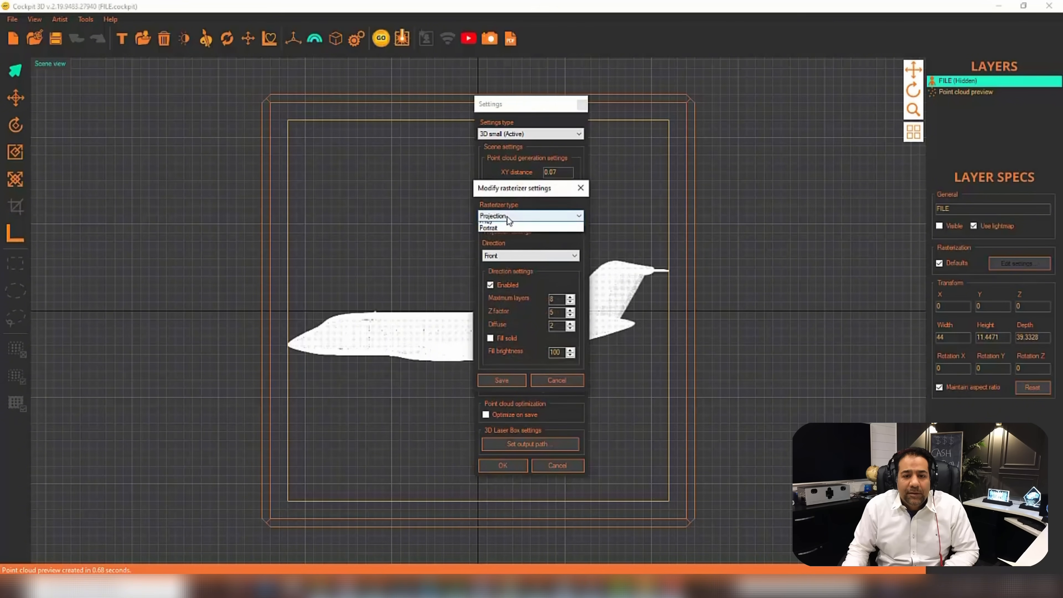
left_click(505, 238)
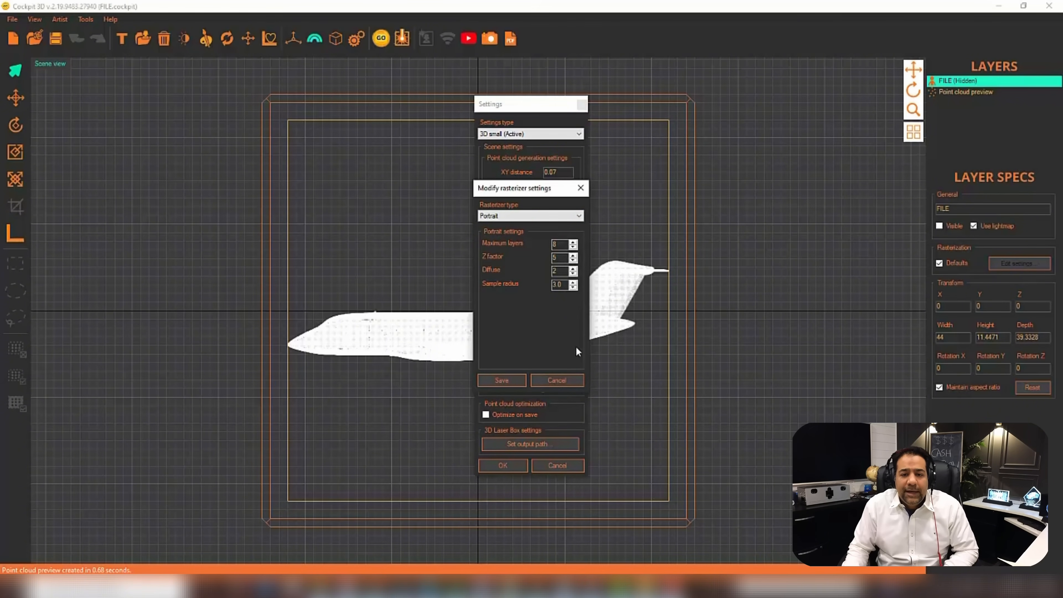
left_click(516, 385)
left_click(514, 463)
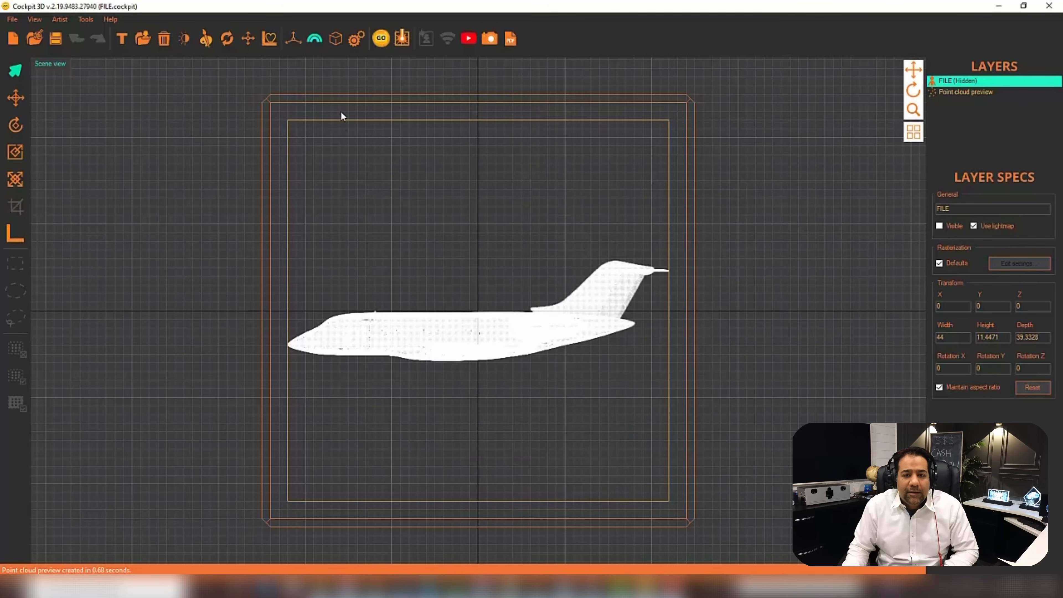
left_click(387, 42)
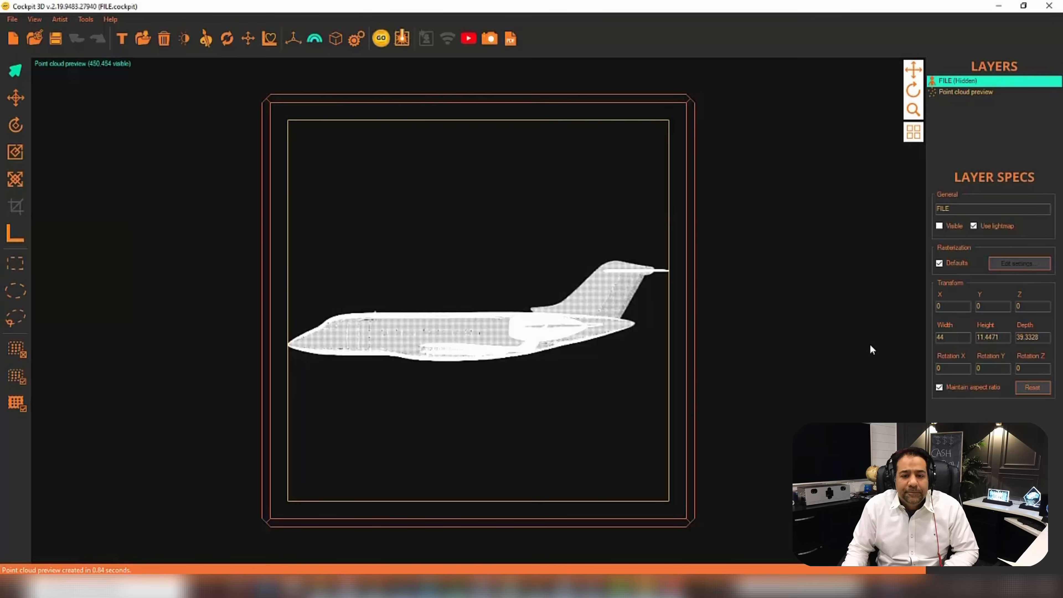
Step: Return to the scene view, show the FILE layer and hide the Point cloud preview layer
left_click(100, 64)
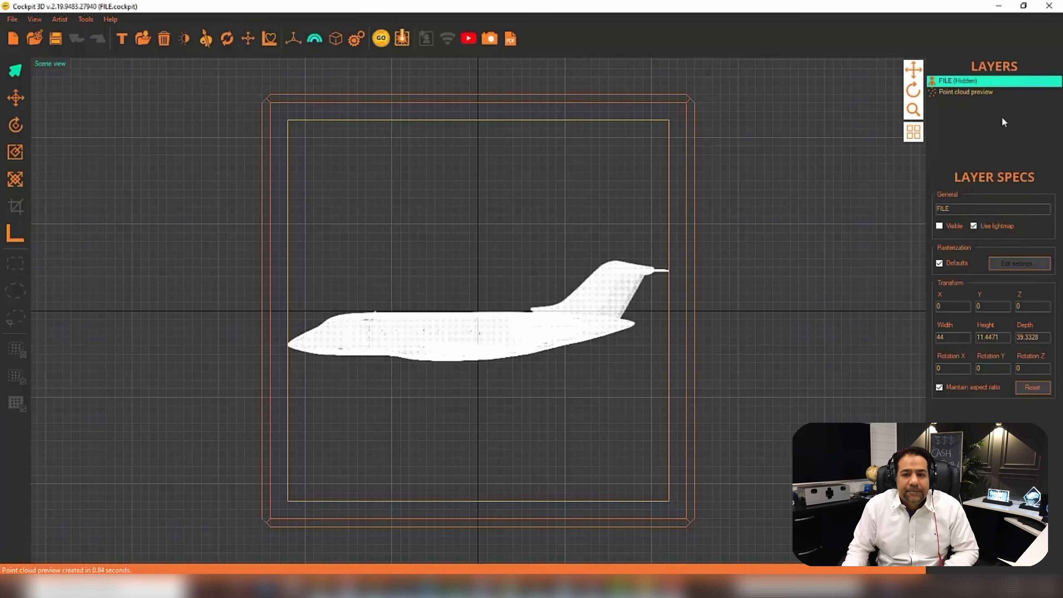
double_click(953, 81)
double_click(963, 92)
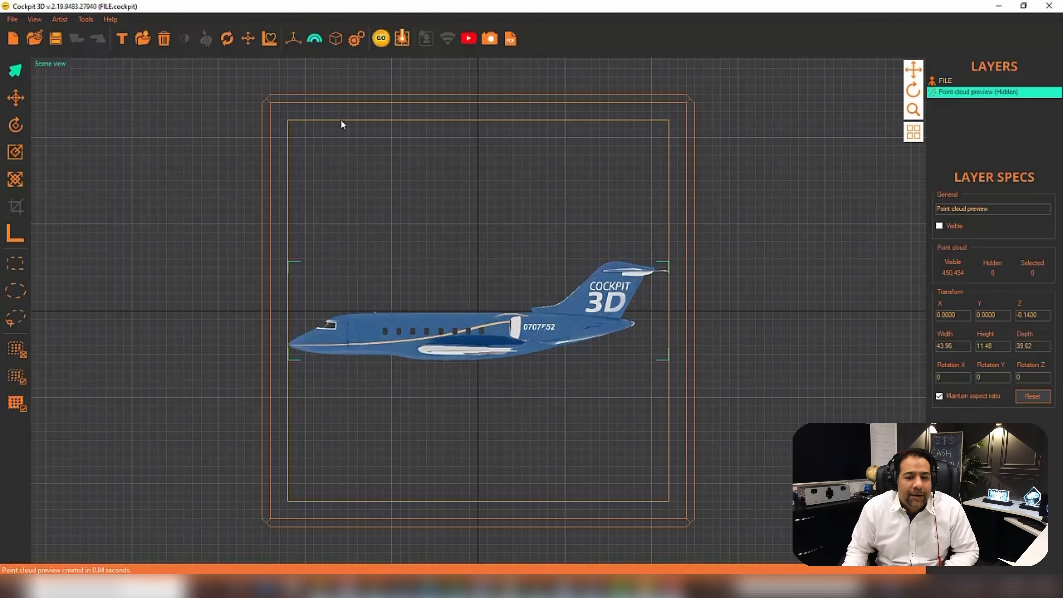
Step: Generate the point cloud from the visible textured airplane and rotate it to examine its depth from other angles
left_click(380, 44)
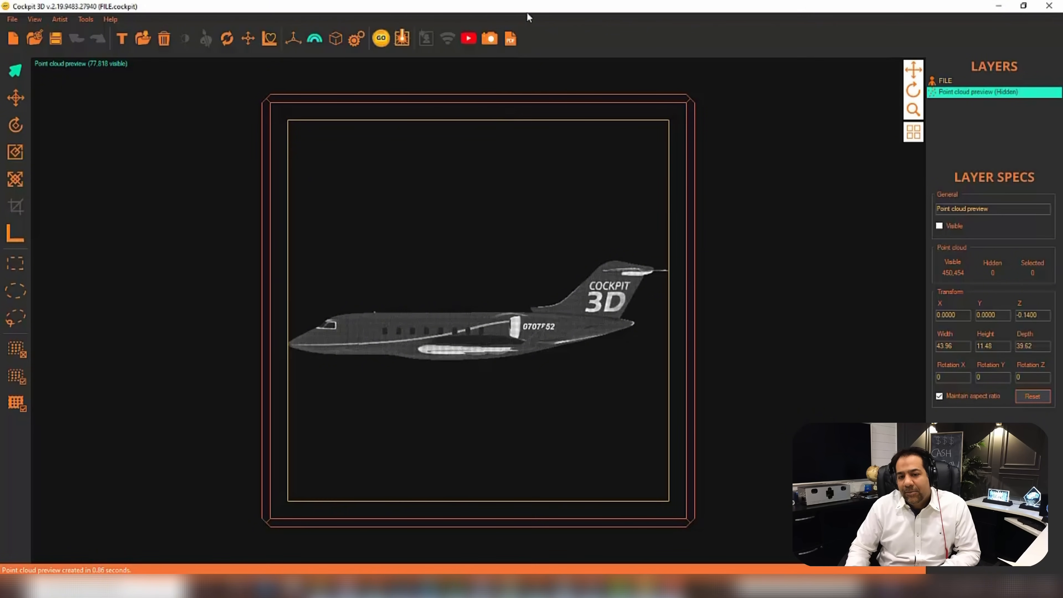
left_click_drag(917, 89, 981, 145)
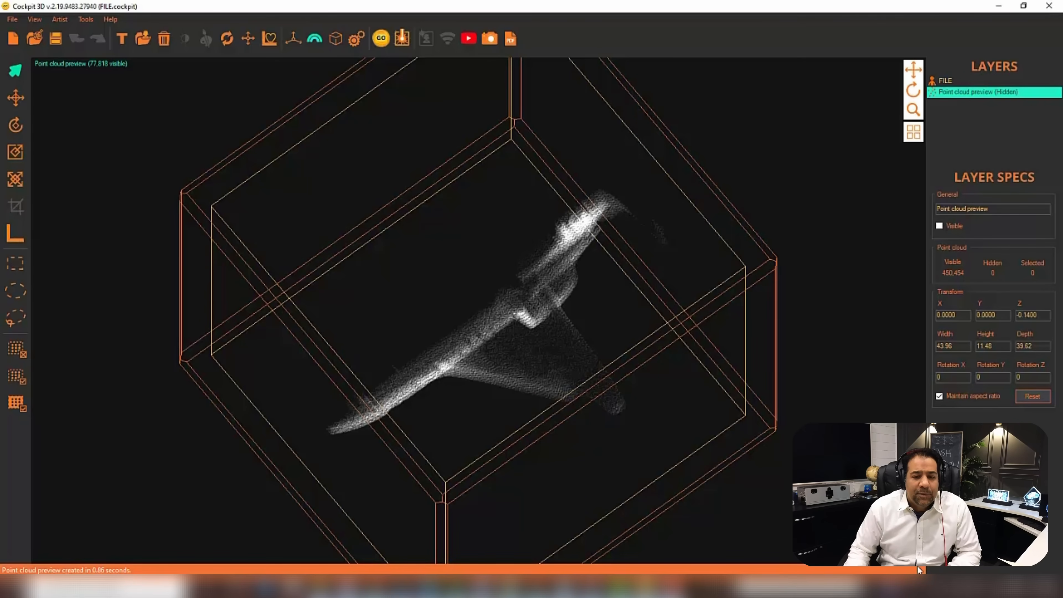
middle_click_drag(577, 419, 576, 425)
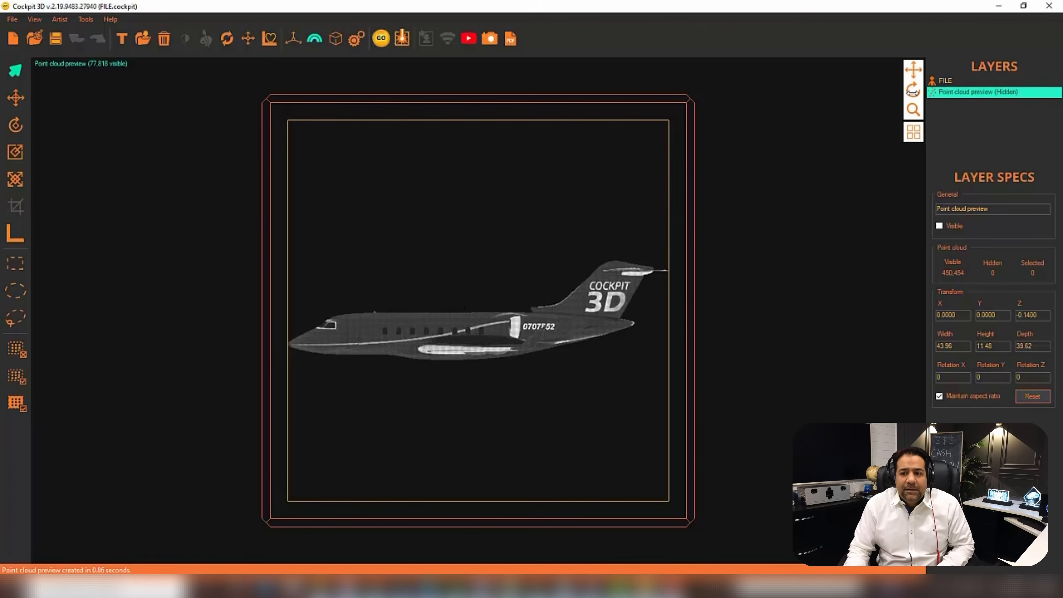
left_click_drag(914, 91, 912, 146)
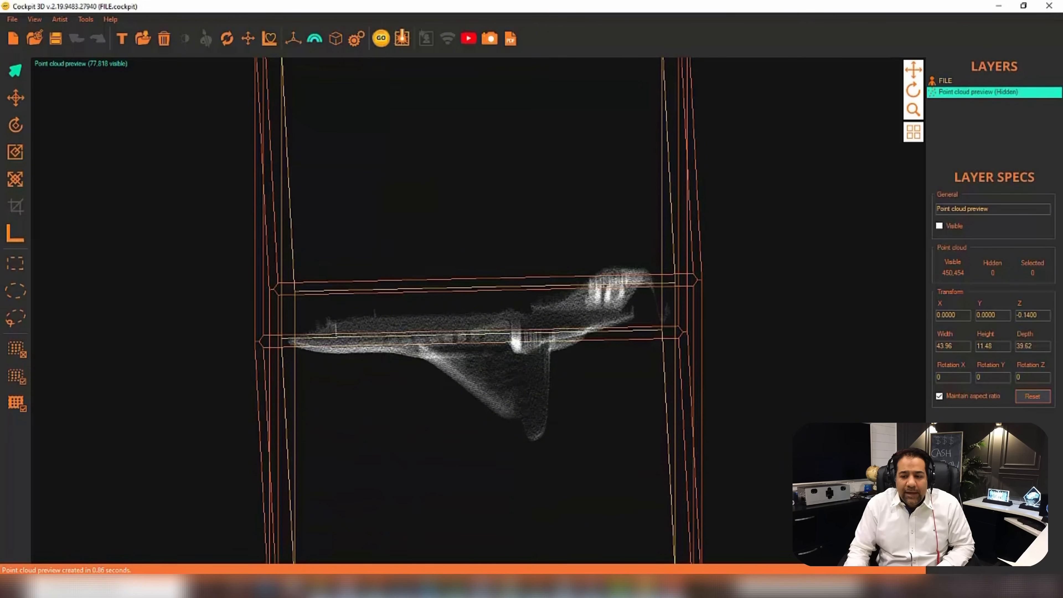
Step: Change the default geometry rasterizer type to Projection and save the scene settings
left_click(356, 38)
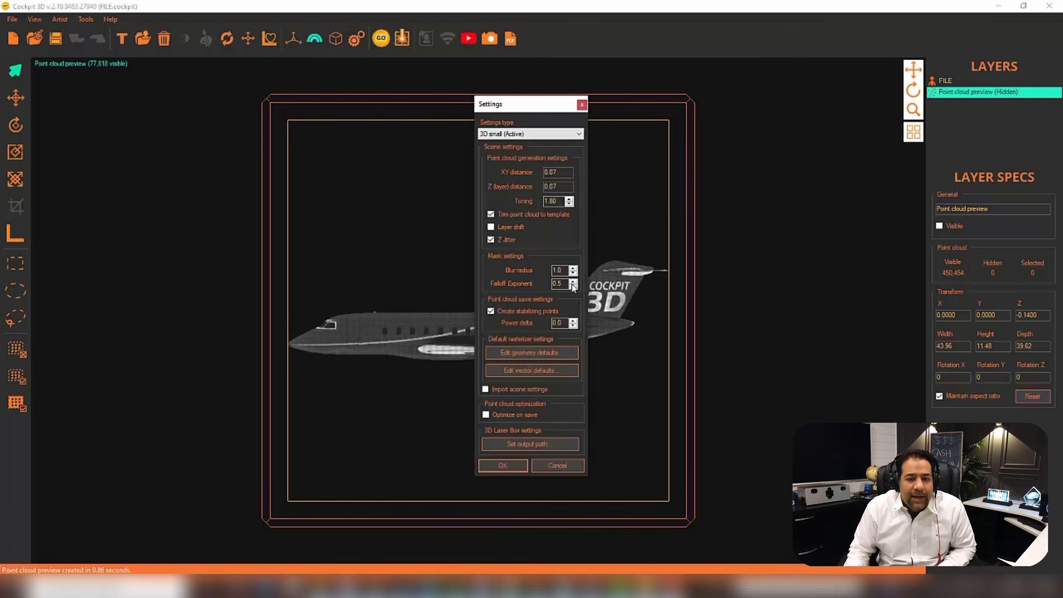
left_click(532, 352)
left_click(518, 214)
left_click(503, 224)
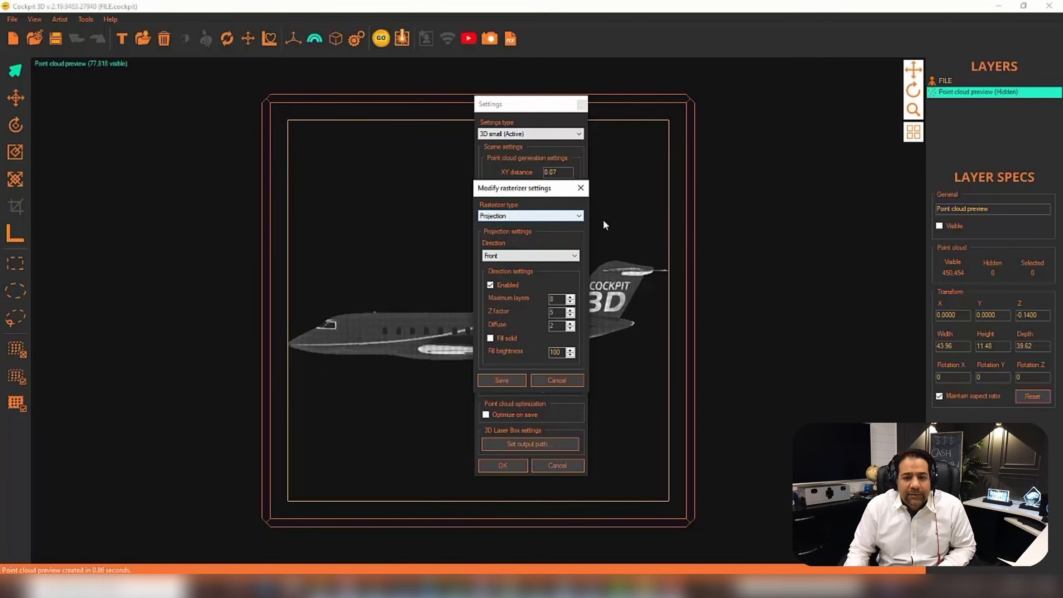
left_click(505, 381)
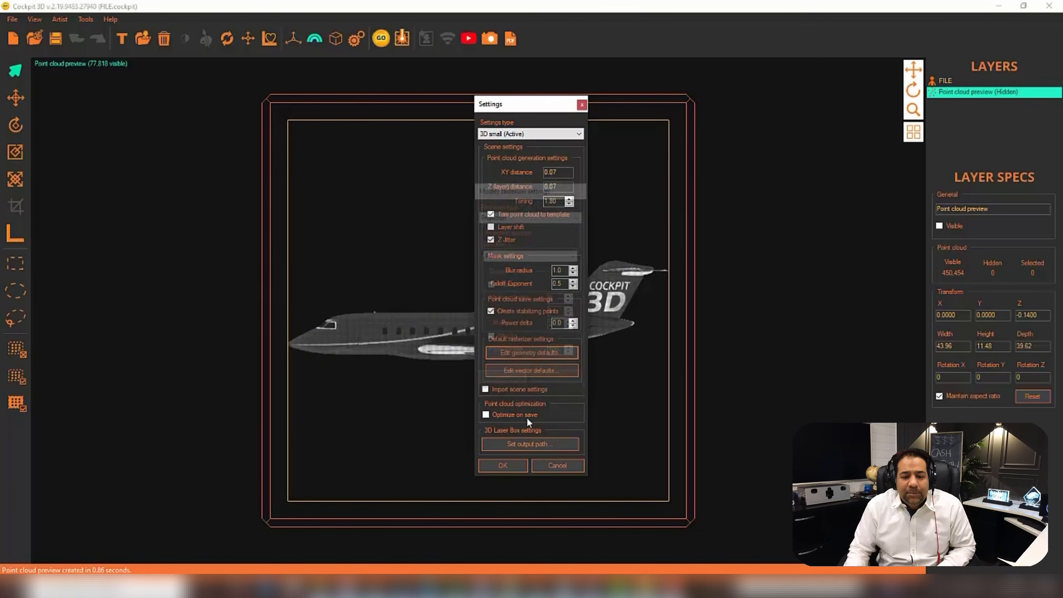
left_click(504, 466)
Step: Generate the point cloud with the projection settings, examine the airplane from several angles, and return to the scene view
left_click_drag(916, 95, 940, 107)
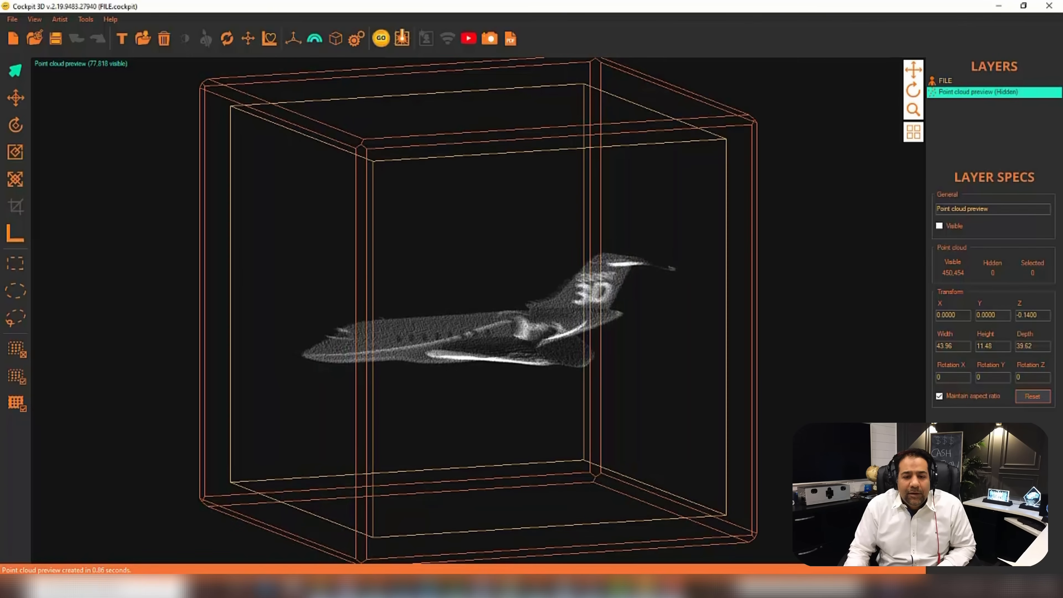
left_click(381, 40)
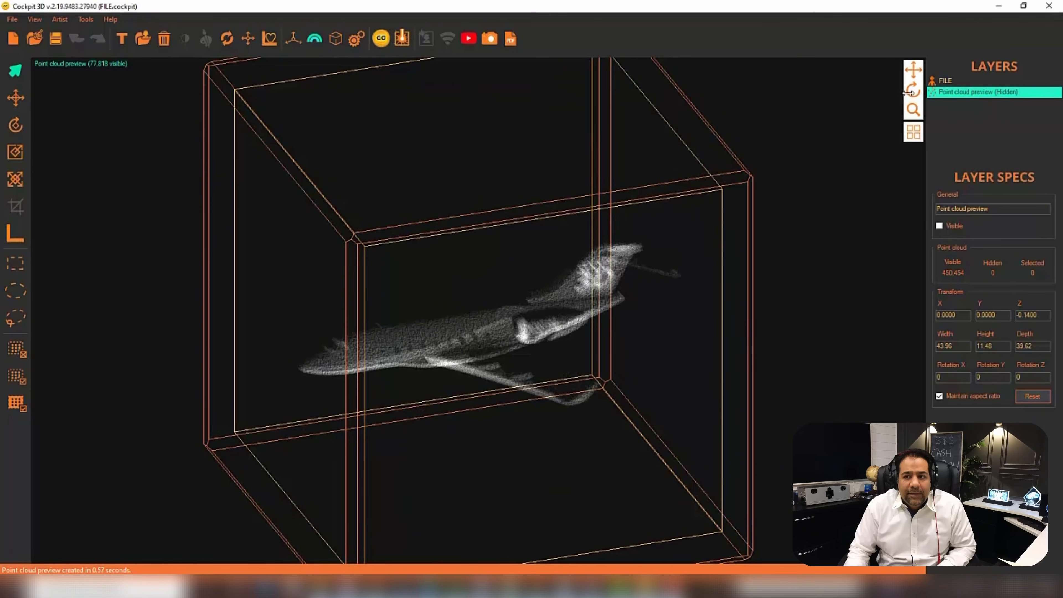
left_click_drag(913, 92, 881, 80)
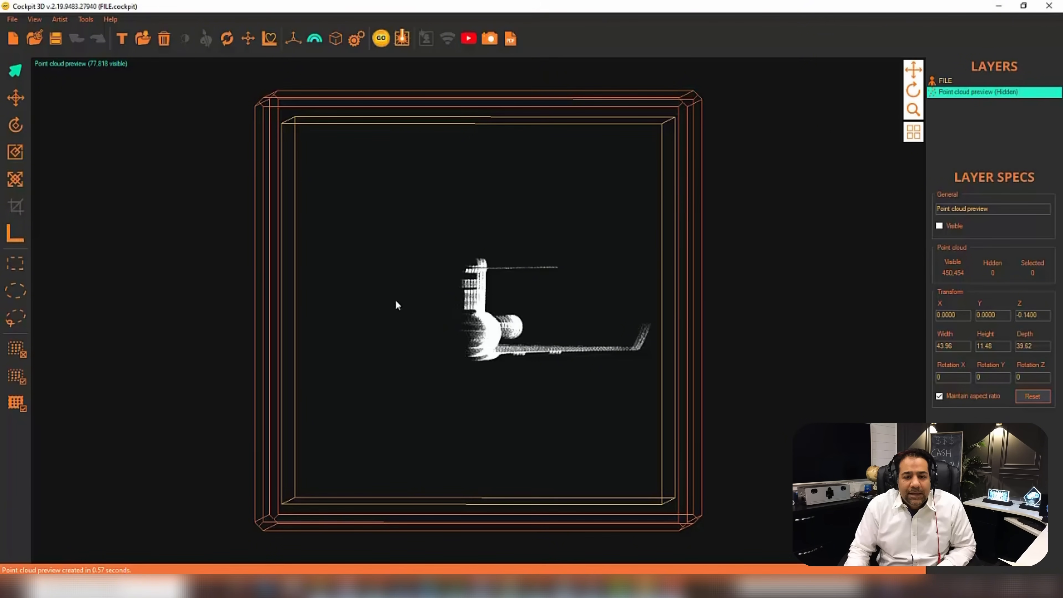
left_click_drag(481, 256, 553, 259)
left_click_drag(279, 180, 281, 161)
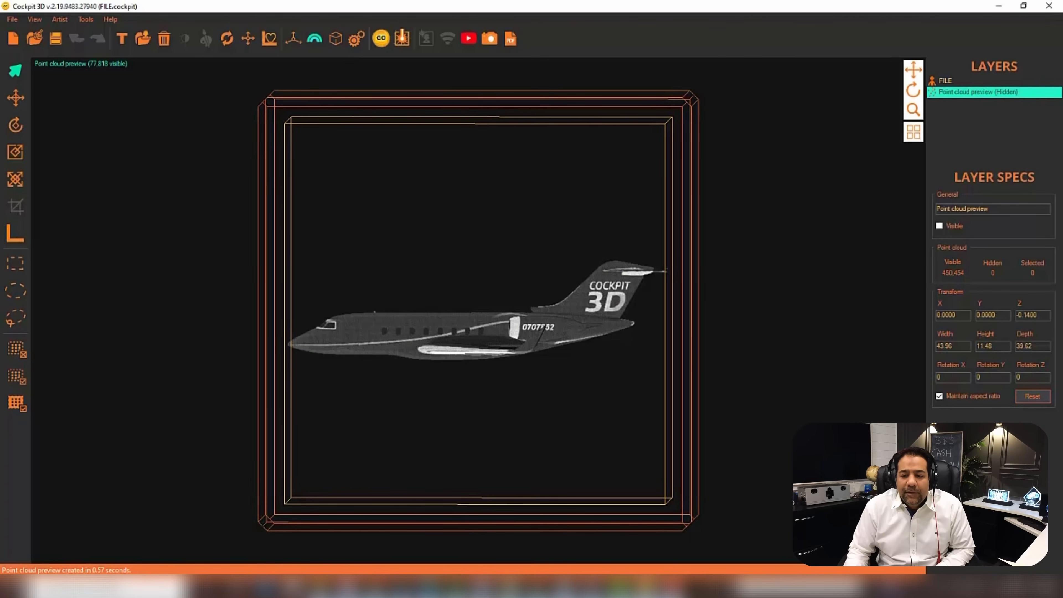
left_click(73, 63)
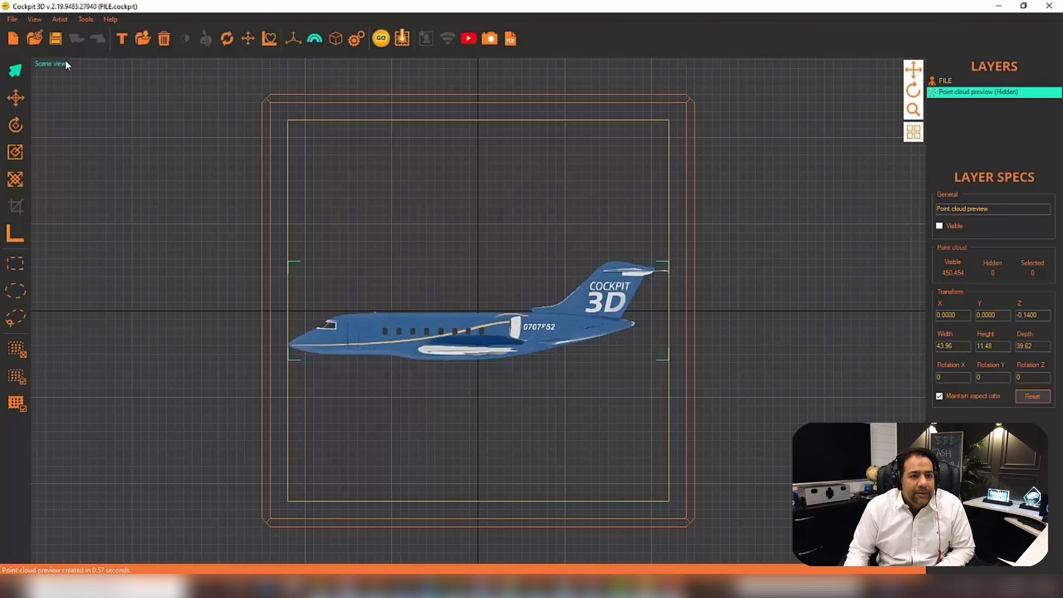
Step: Set the default geometry rasterizer type to X-ray with a Z factor of 4 and generate the point cloud
left_click(359, 40)
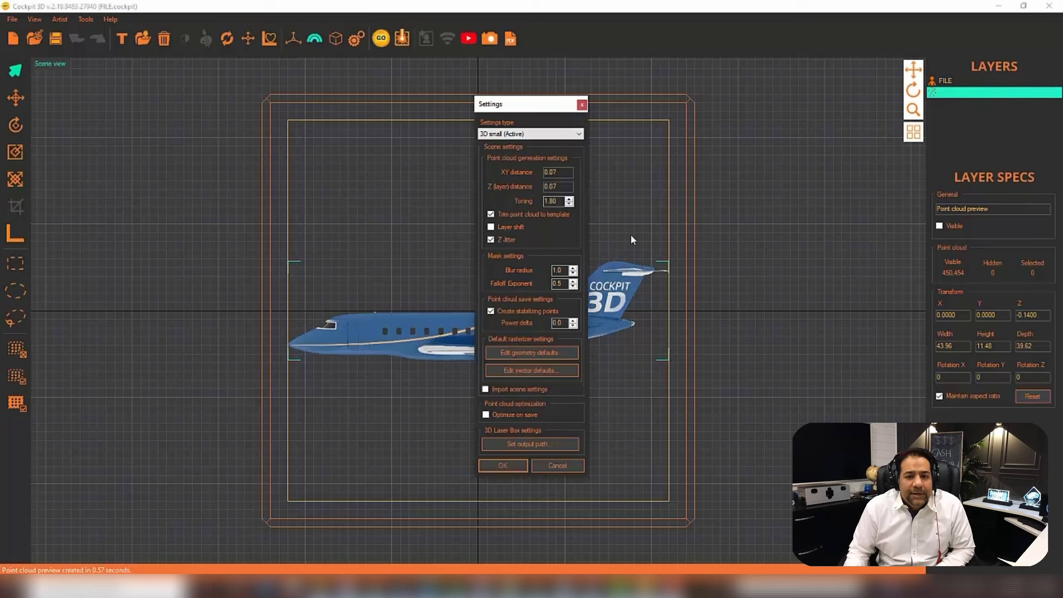
left_click(548, 354)
left_click(507, 216)
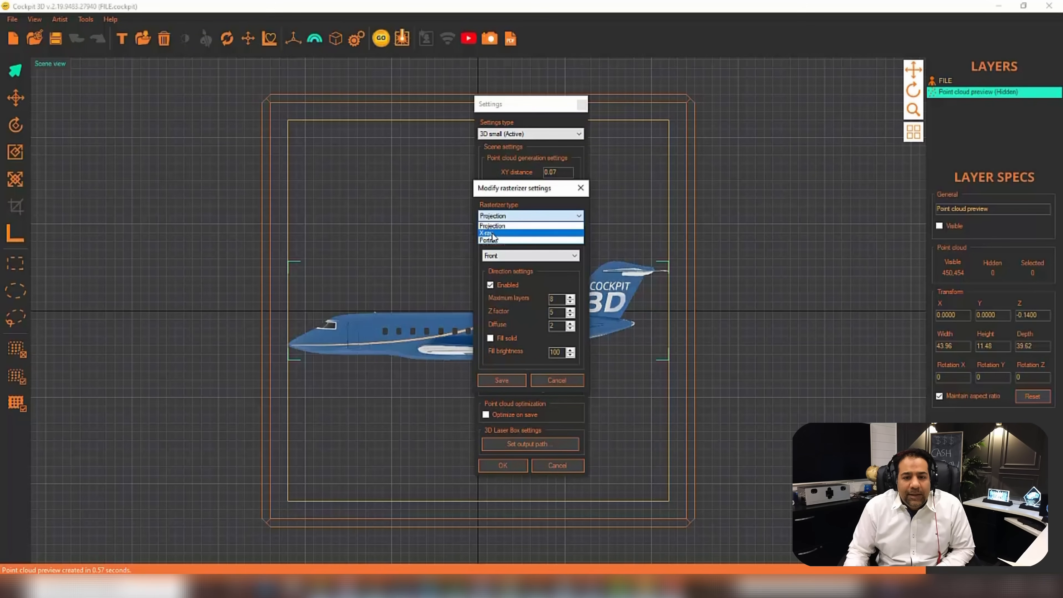
left_click(493, 235)
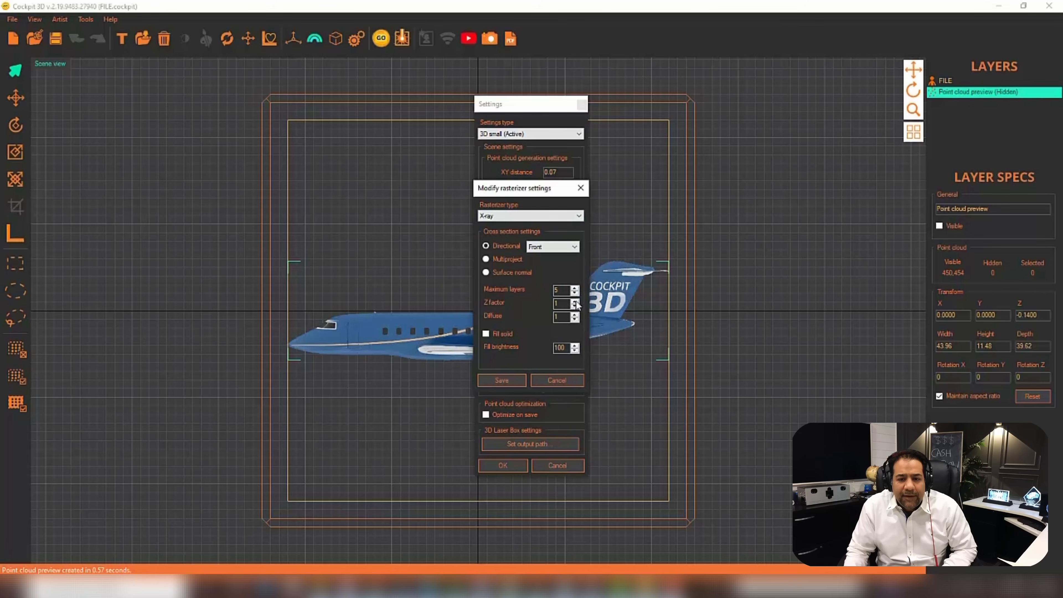
left_click(501, 380)
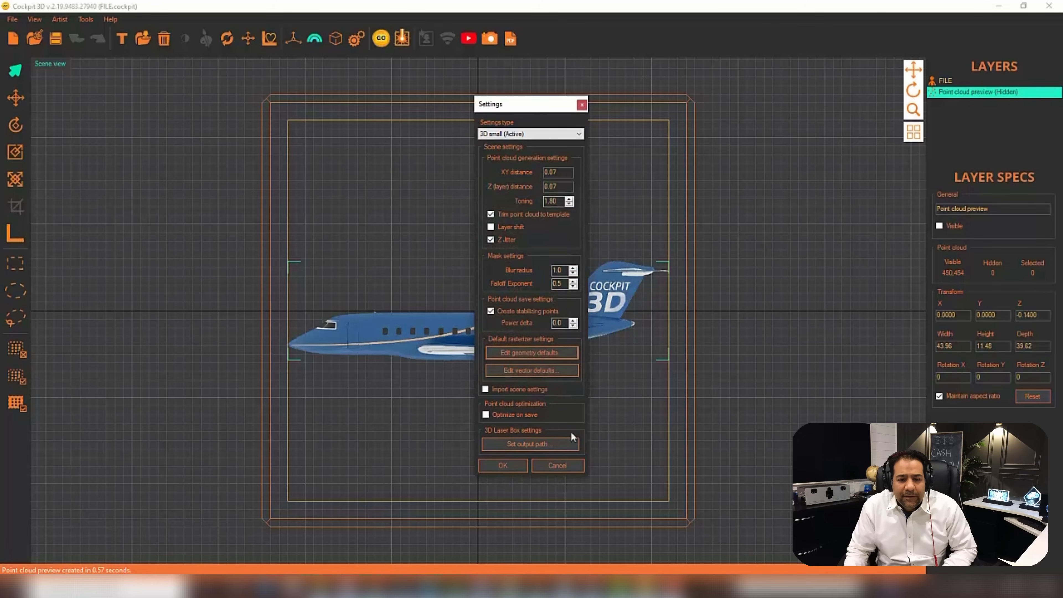
left_click(507, 463)
left_click(381, 38)
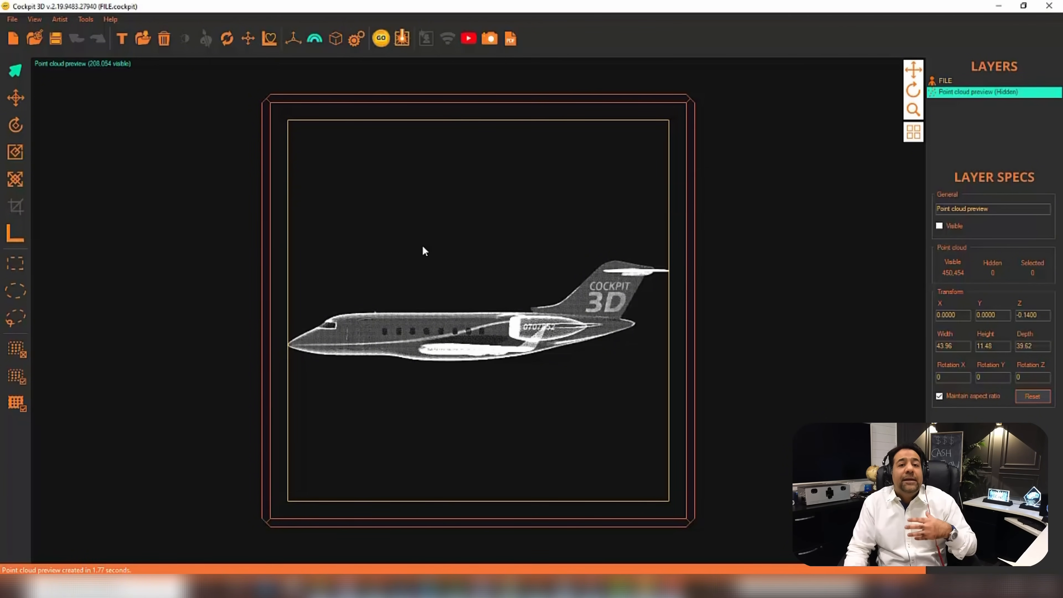
Step: Set the directional cross section of the X-ray geometry defaults to Left and save the scene settings
left_click(355, 41)
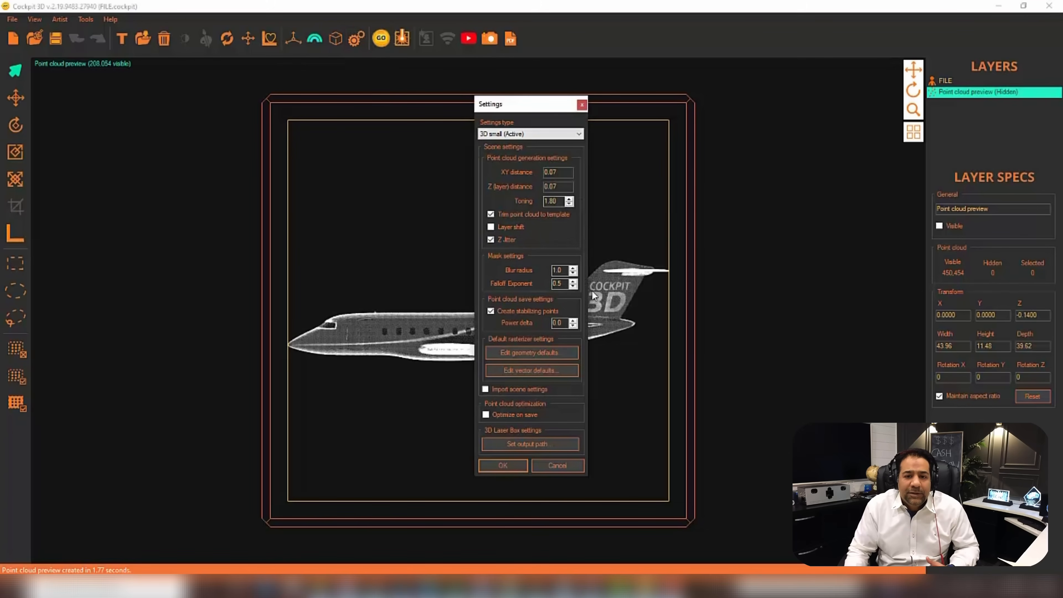
left_click(544, 353)
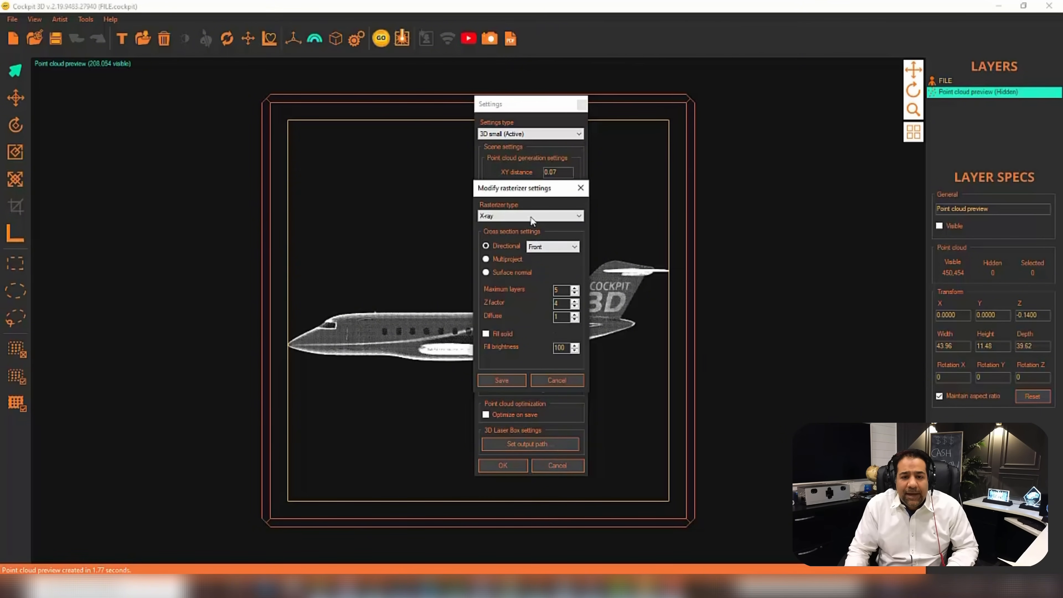
left_click(547, 248)
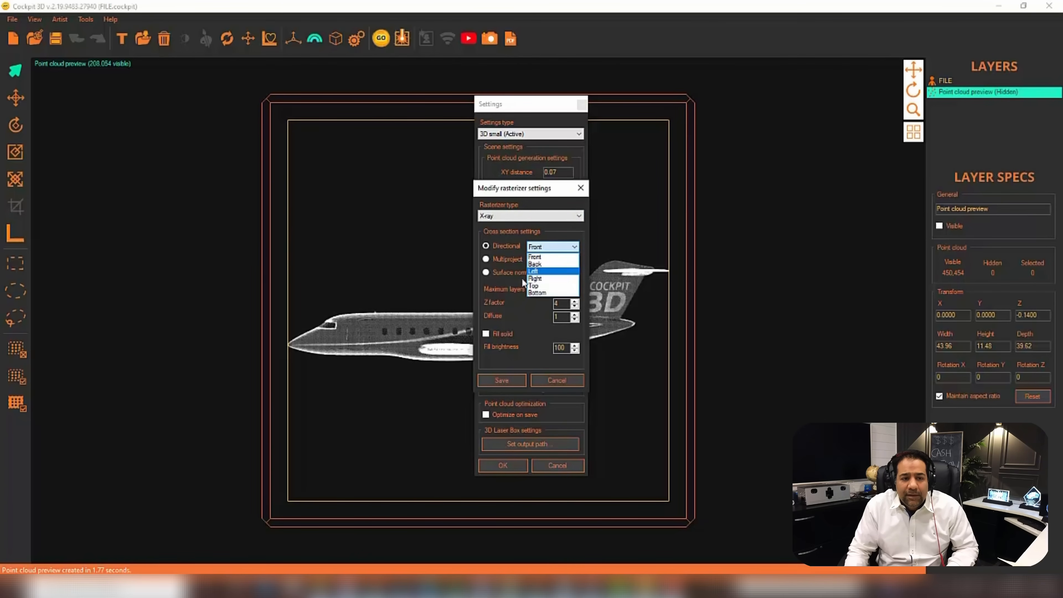
left_click(549, 273)
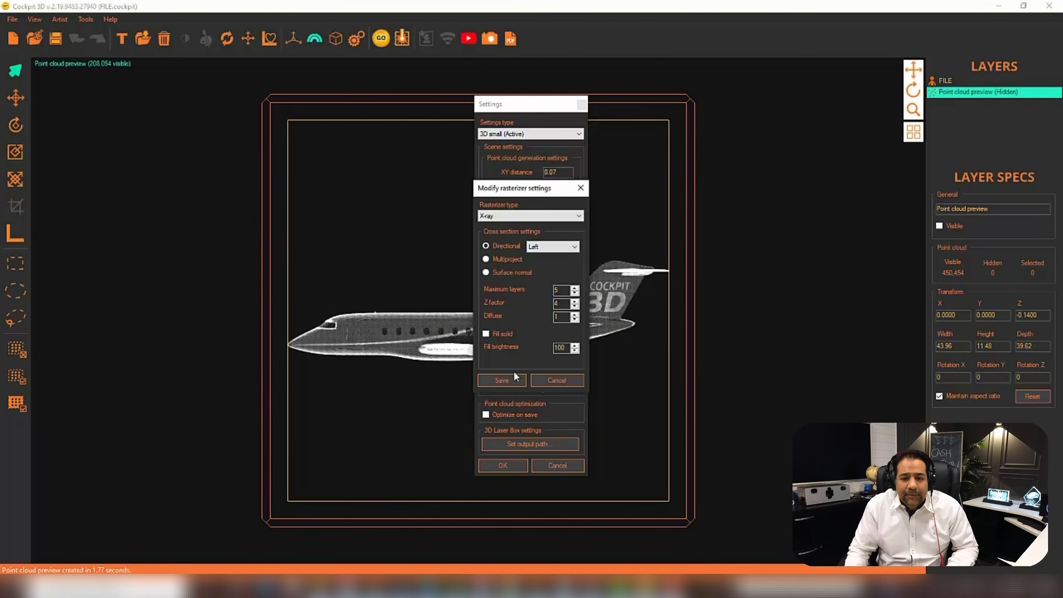
left_click(510, 377)
left_click(512, 463)
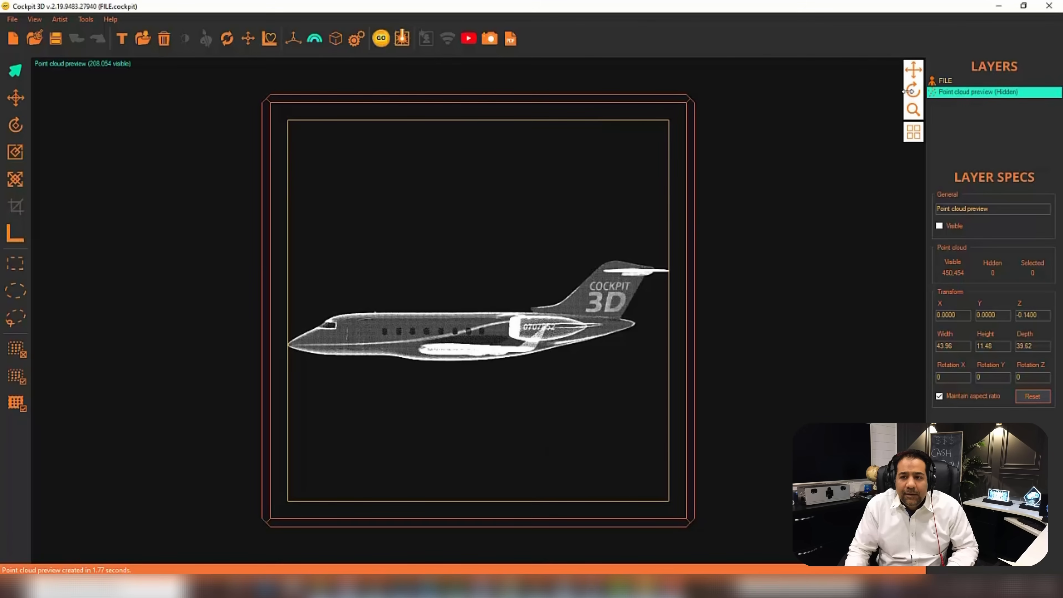
Step: Generate the point cloud with the Left cross section and rotate it to compare the airplane from several angles
left_click_drag(913, 89, 887, 97)
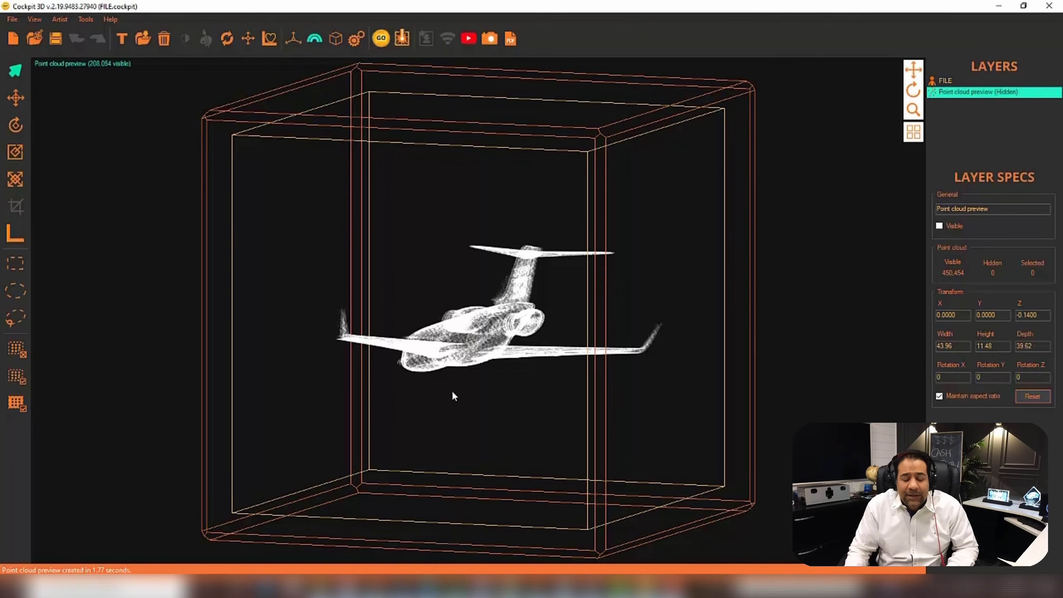
left_click(384, 38)
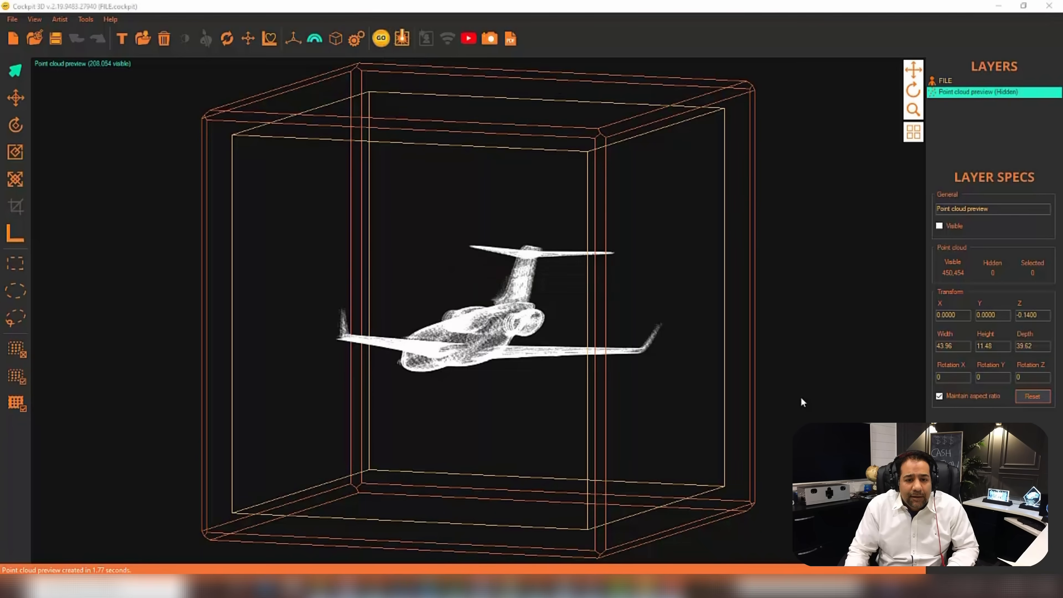
mouse_move(914, 90)
left_mouse_down()
mouse_move(935, 91)
mouse_move(885, 95)
mouse_move(908, 89)
left_mouse_up()
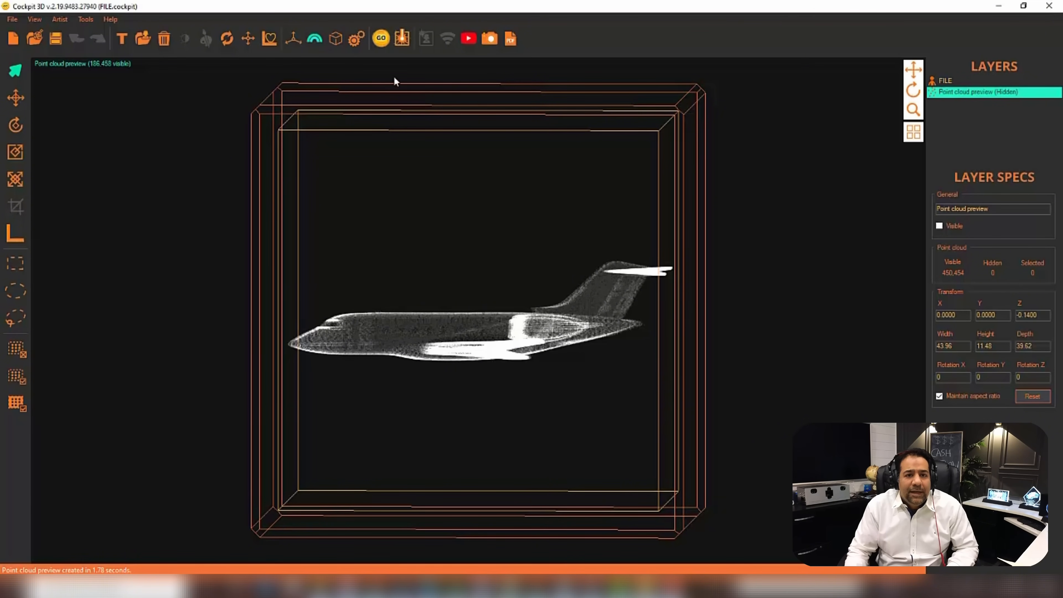
Step: Set the directional cross section of the X-ray geometry defaults back to Front and save the scene settings
left_click(358, 38)
left_click(528, 351)
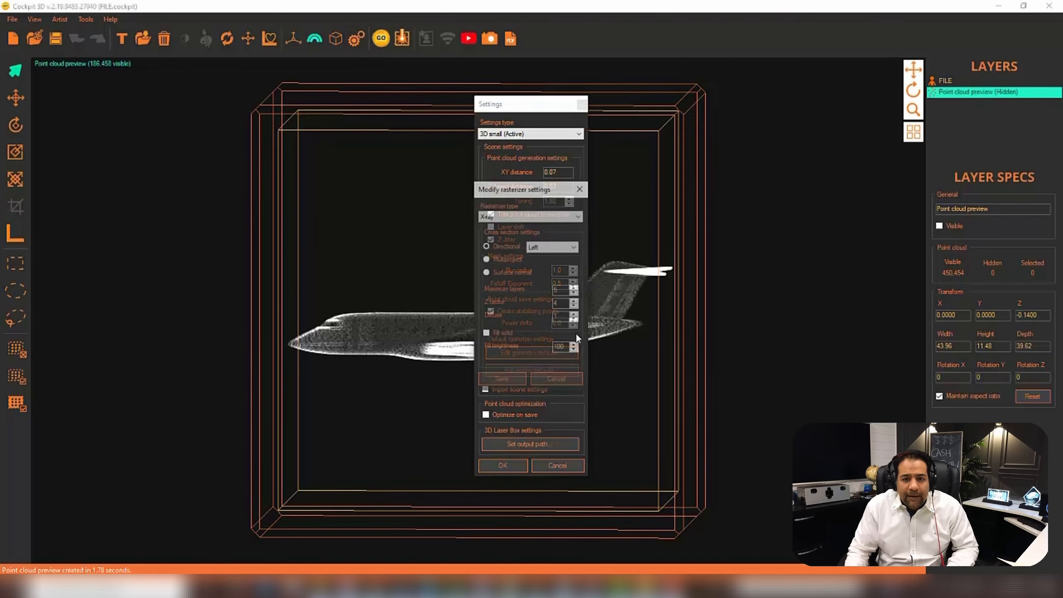
left_click(542, 249)
left_click(543, 257)
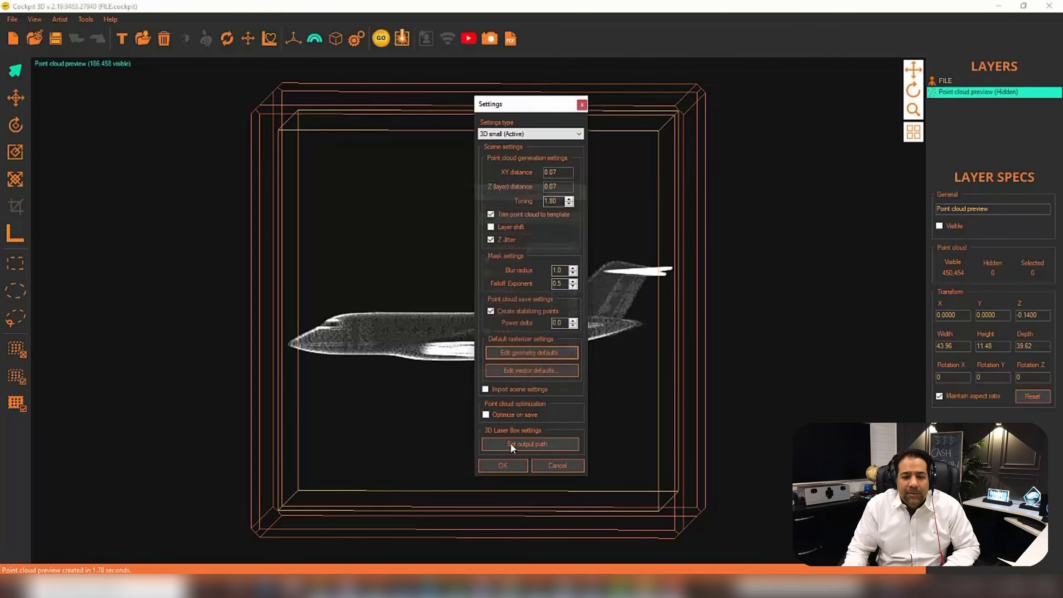
key("Return")
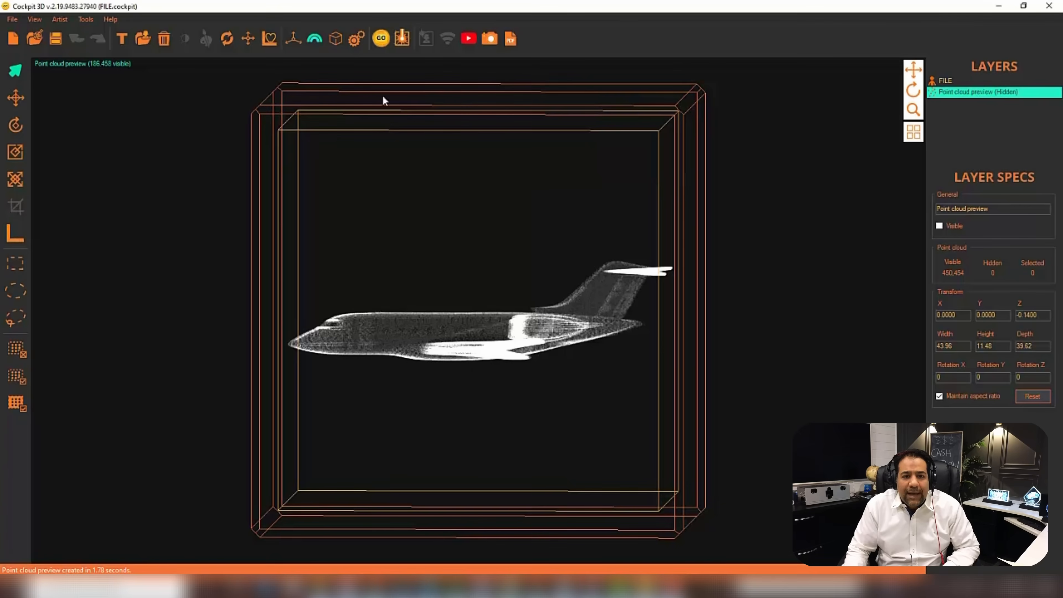
Step: Generate the airplane's X-ray point cloud with the Front cross section
left_click(381, 38)
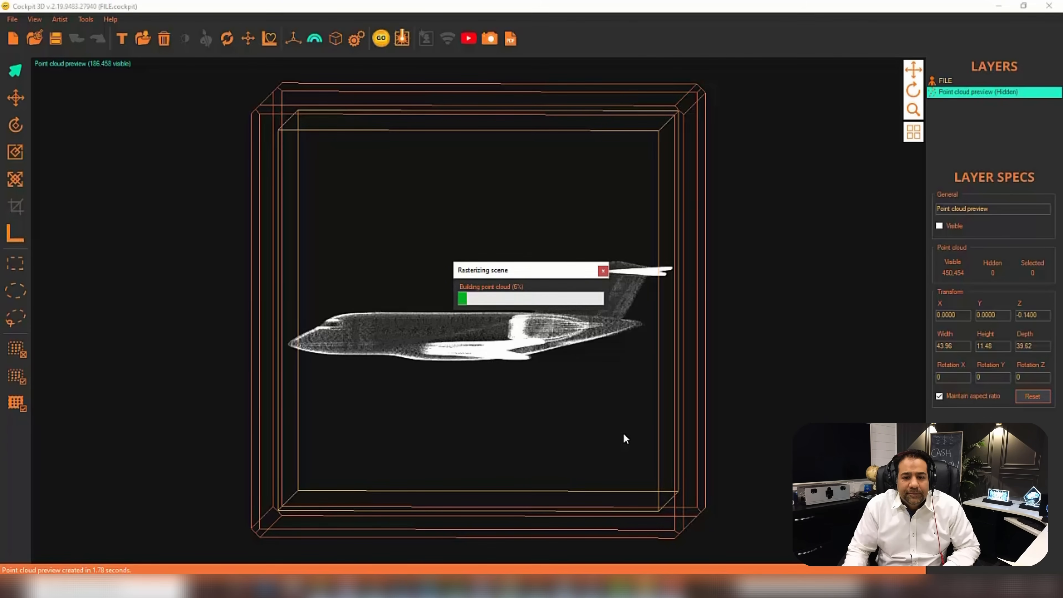
Step: Set the cross section of the X-ray geometry defaults to Multiproject, save the settings and generate the point cloud
left_click(356, 39)
left_click(524, 354)
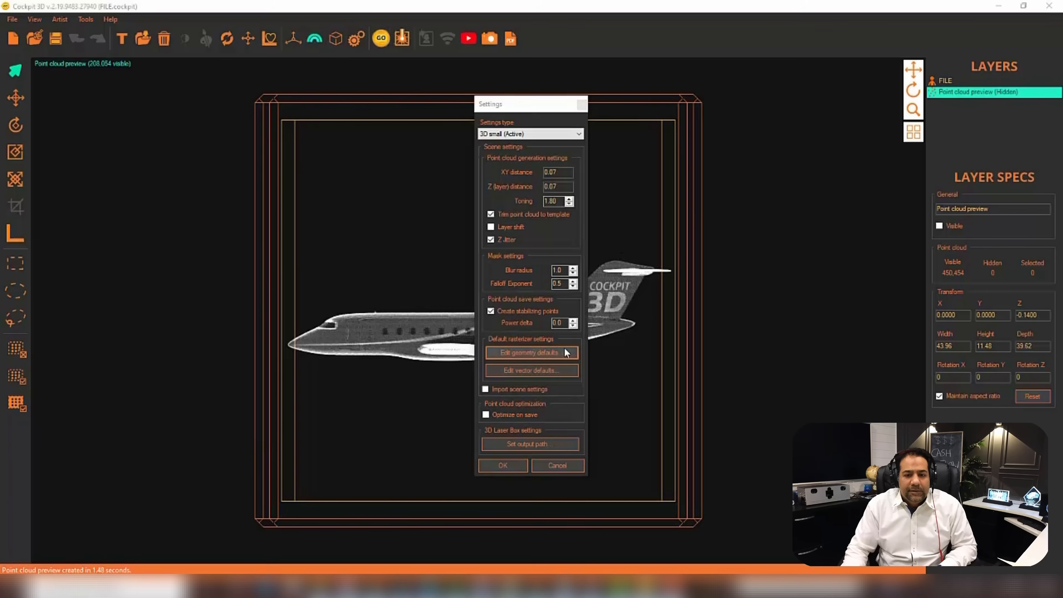
left_click(564, 347)
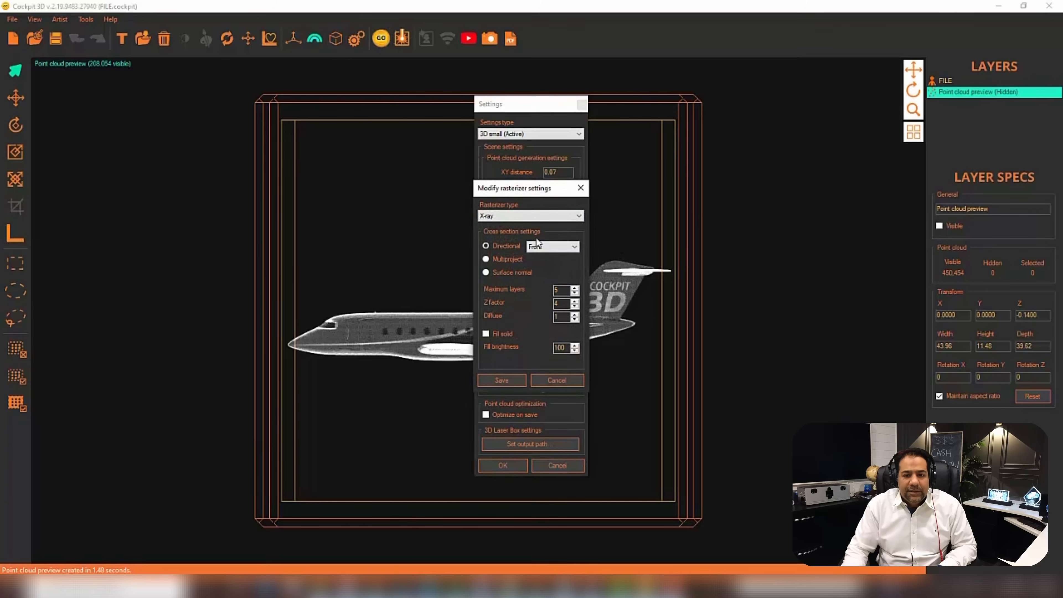
left_click(554, 247)
left_click(511, 262)
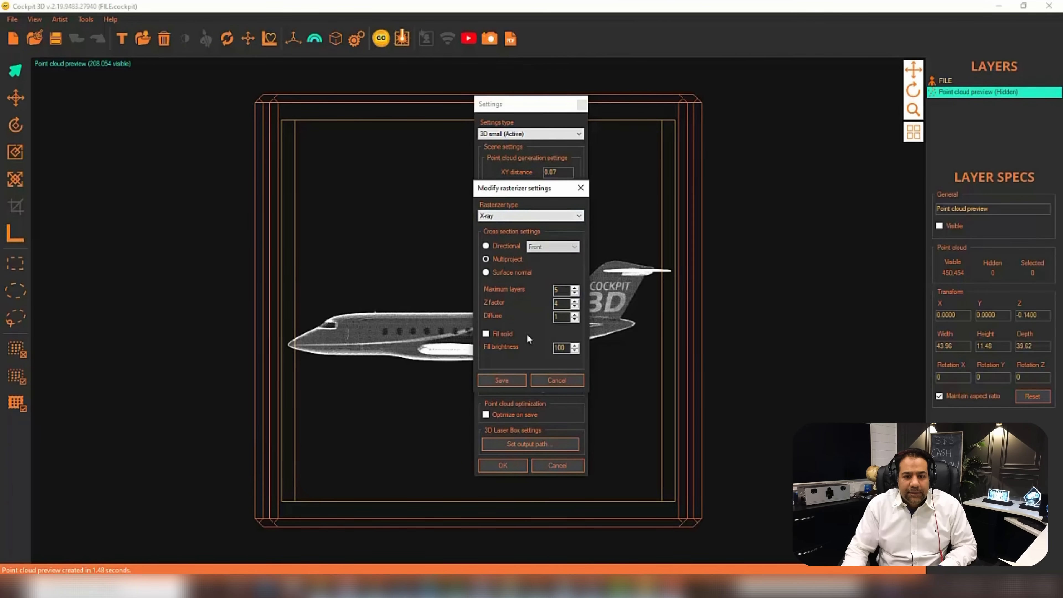
left_click(507, 379)
left_click(513, 464)
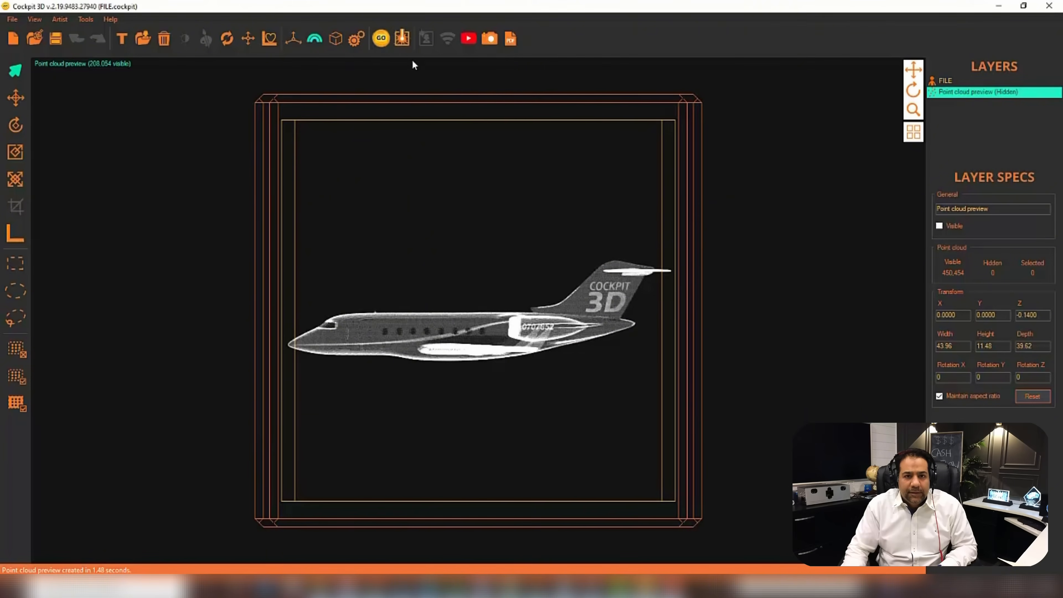
left_click(382, 40)
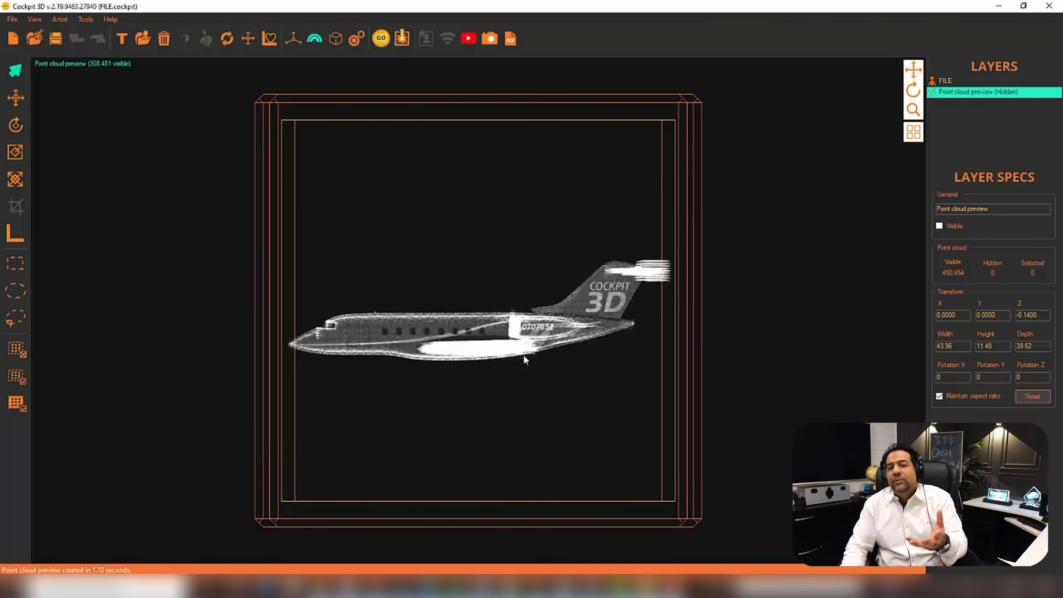
Step: Set the cross section of the X-ray geometry defaults to Surface normal, save the settings and generate the point cloud
left_click(356, 38)
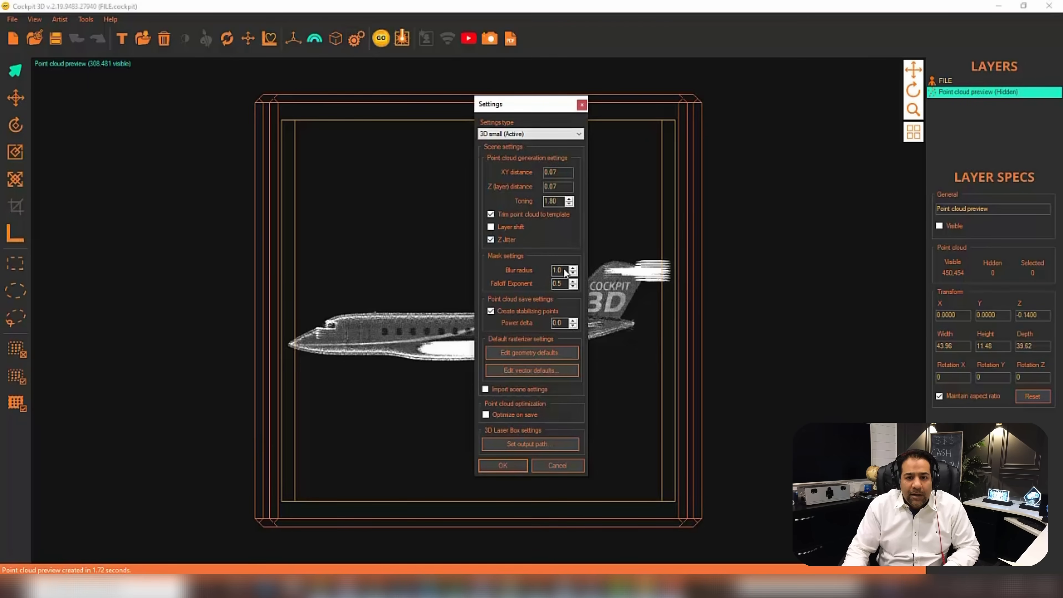
left_click(531, 354)
left_click(501, 272)
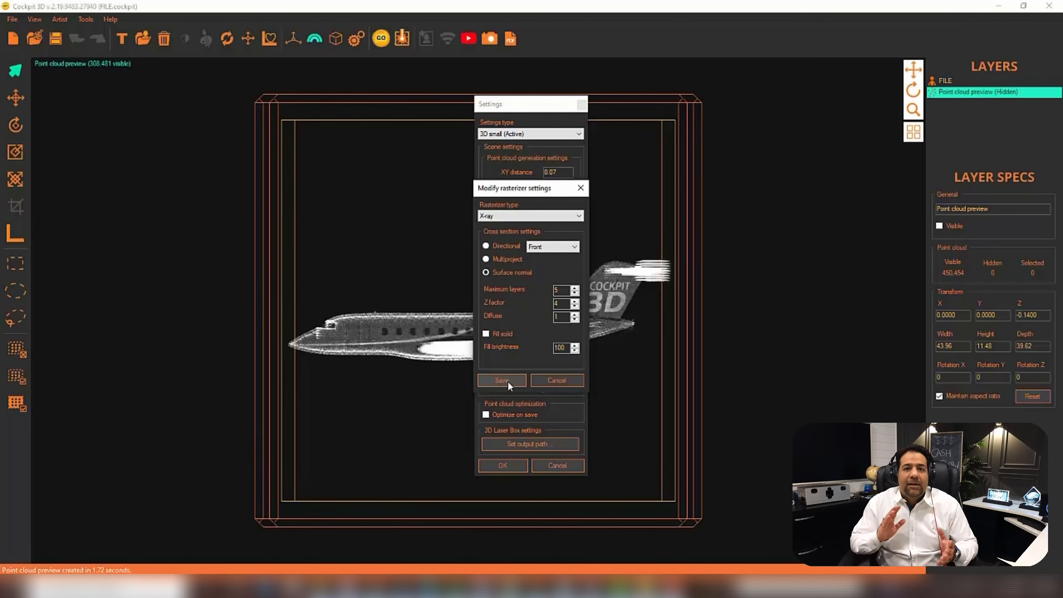
left_click(502, 380)
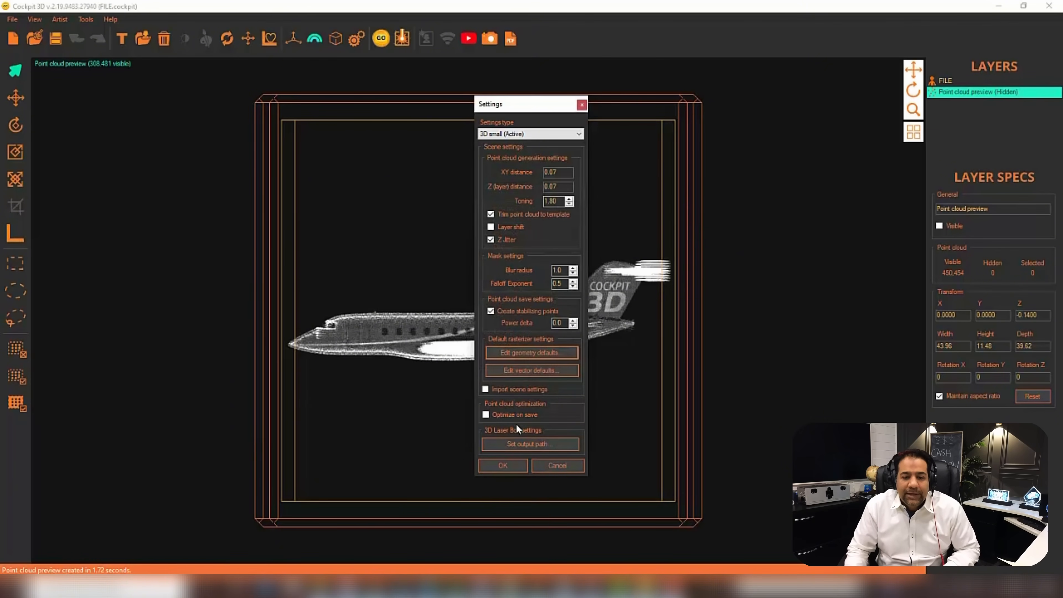
left_click(504, 465)
left_click(381, 38)
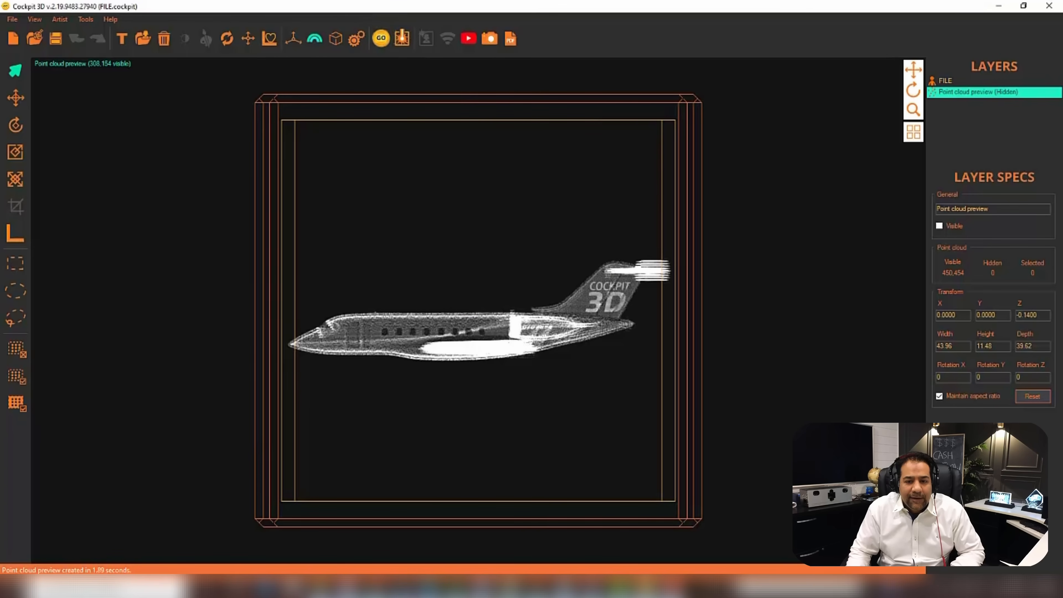
Step: Return the X-ray geometry defaults to the Directional Front cross section, then generate and inspect the airplane's point cloud
left_click(357, 38)
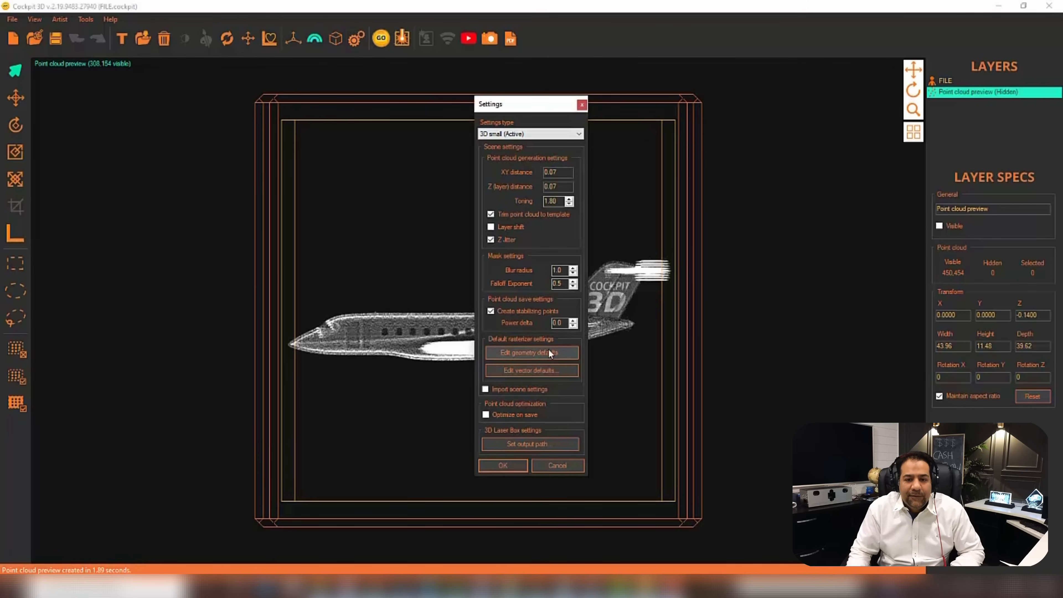
left_click(531, 353)
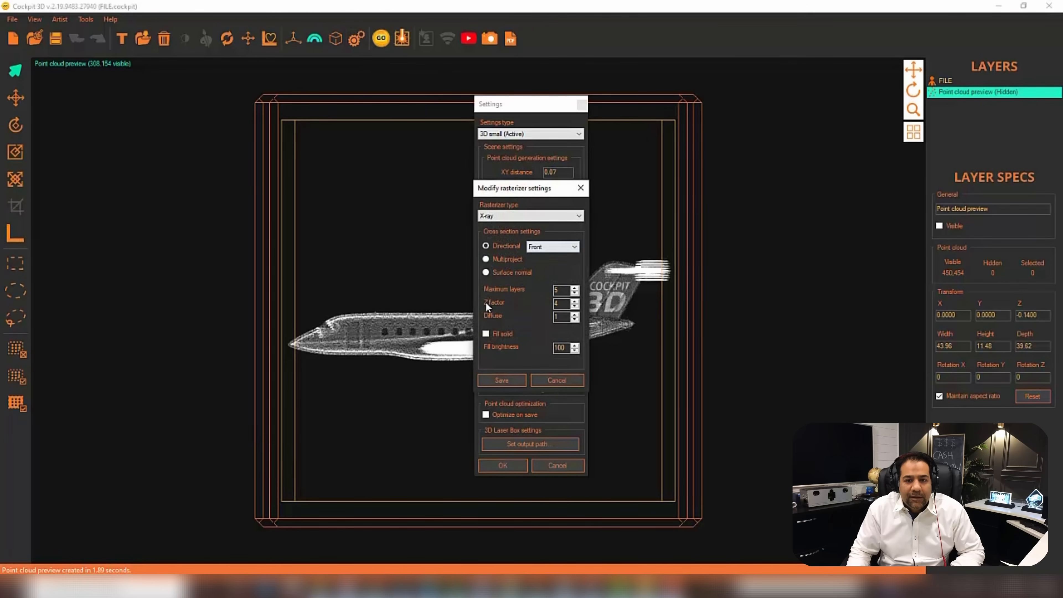
left_click(502, 380)
left_click(381, 39)
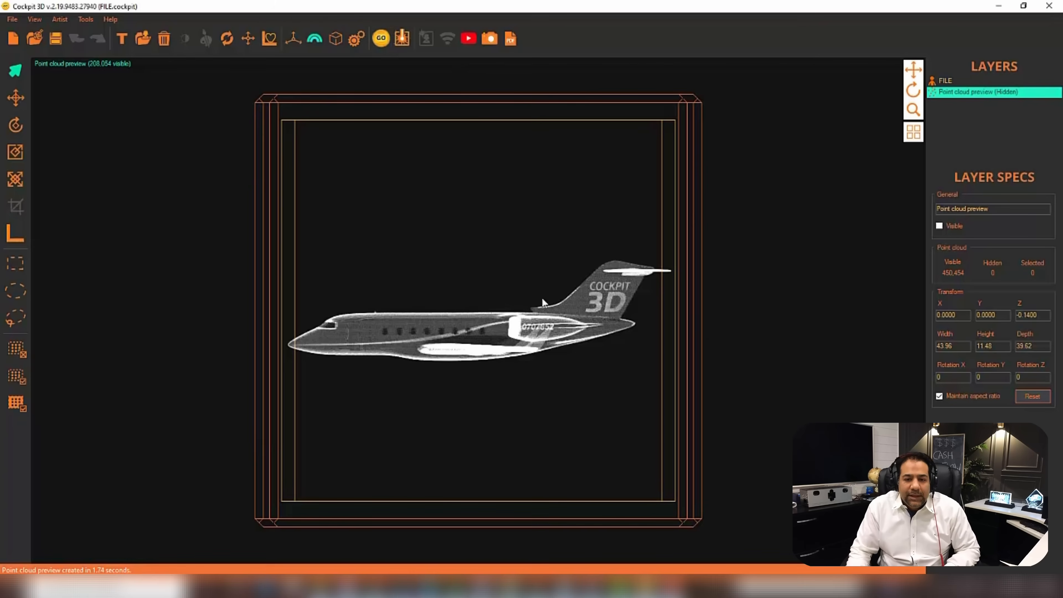
mouse_move(914, 91)
left_mouse_down()
mouse_move(909, 101)
mouse_move(914, 95)
left_mouse_up()
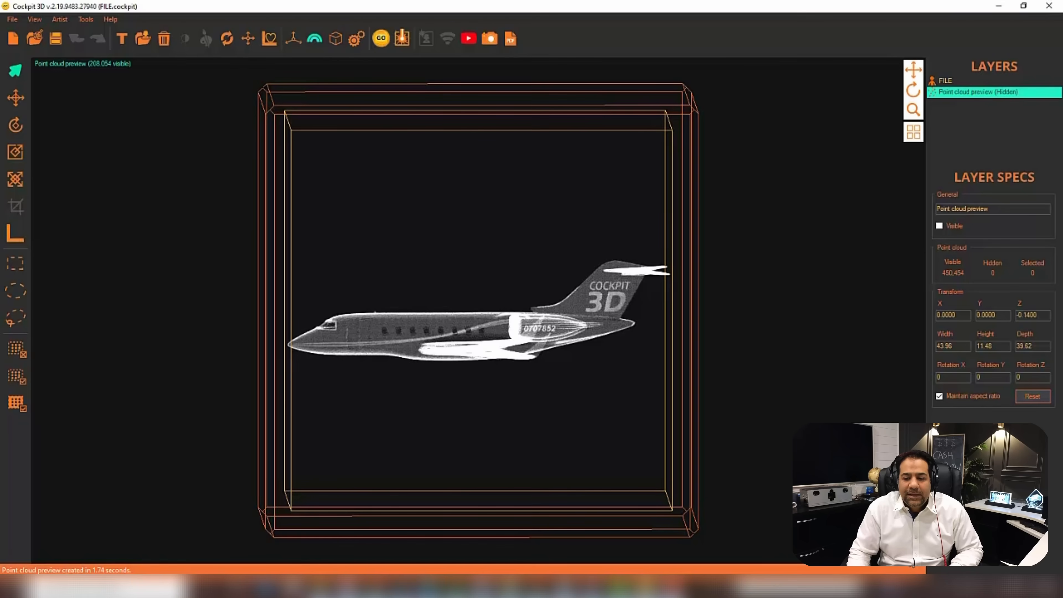
scroll(441, 257, "up", 4)
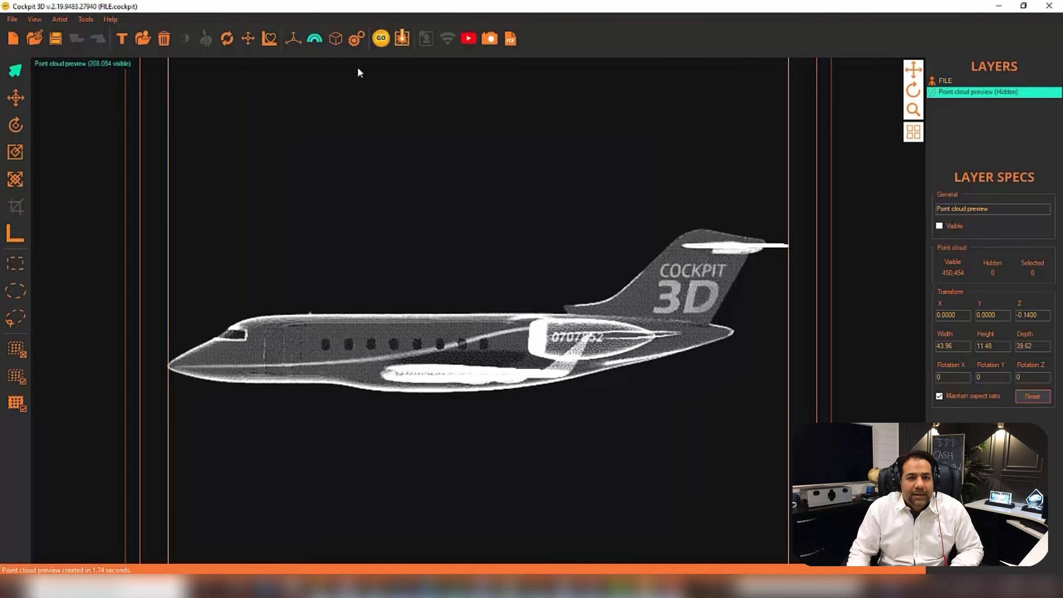
Step: Set the default geometry rasterizer type to Projection, save the settings and generate the point cloud
left_click(355, 39)
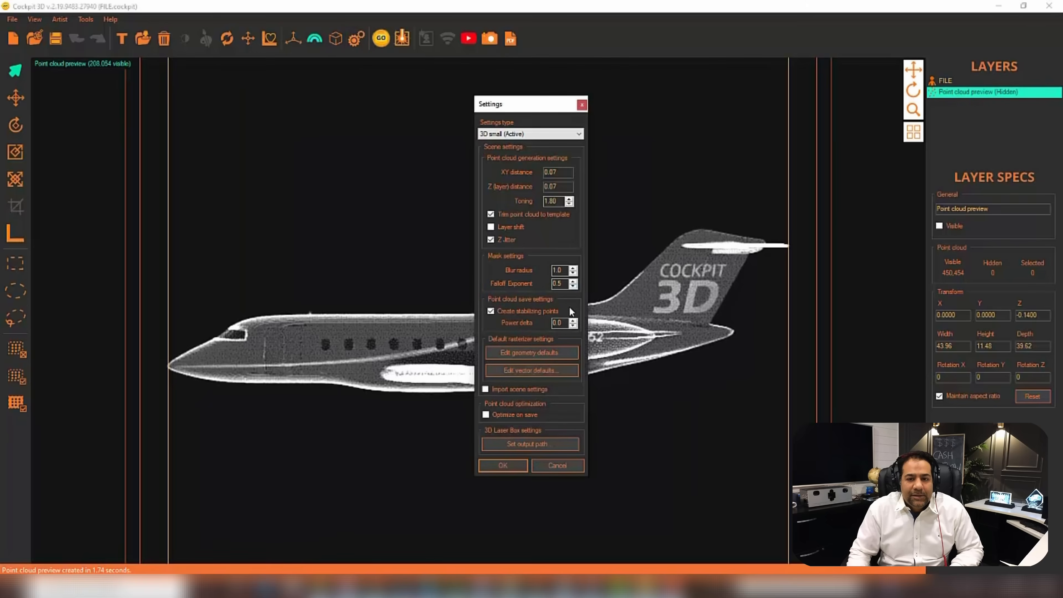
left_click(531, 354)
left_click(537, 217)
left_click(514, 229)
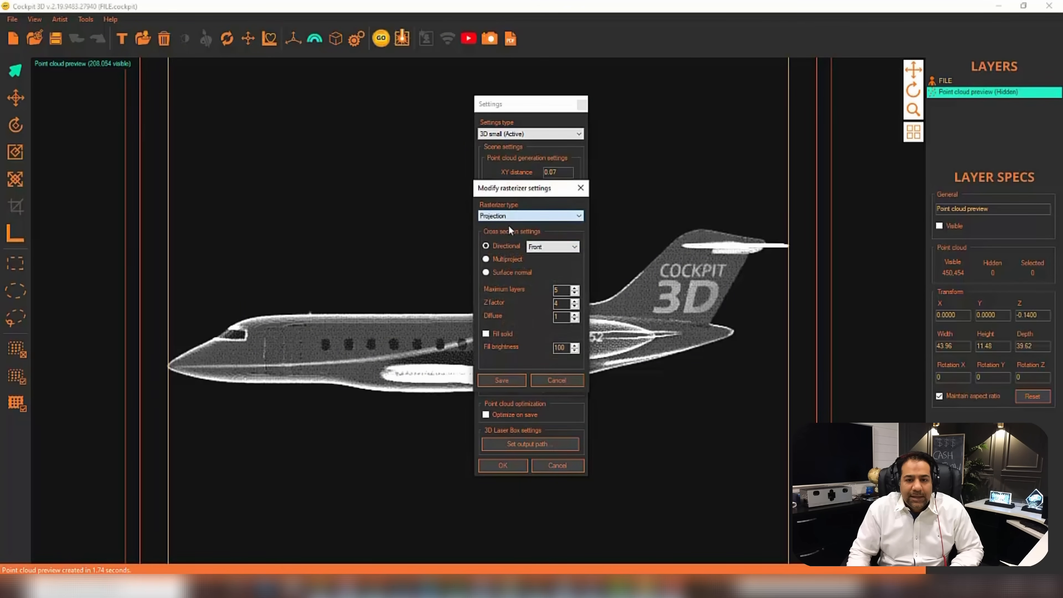
left_click(502, 380)
left_click(504, 466)
left_click(381, 38)
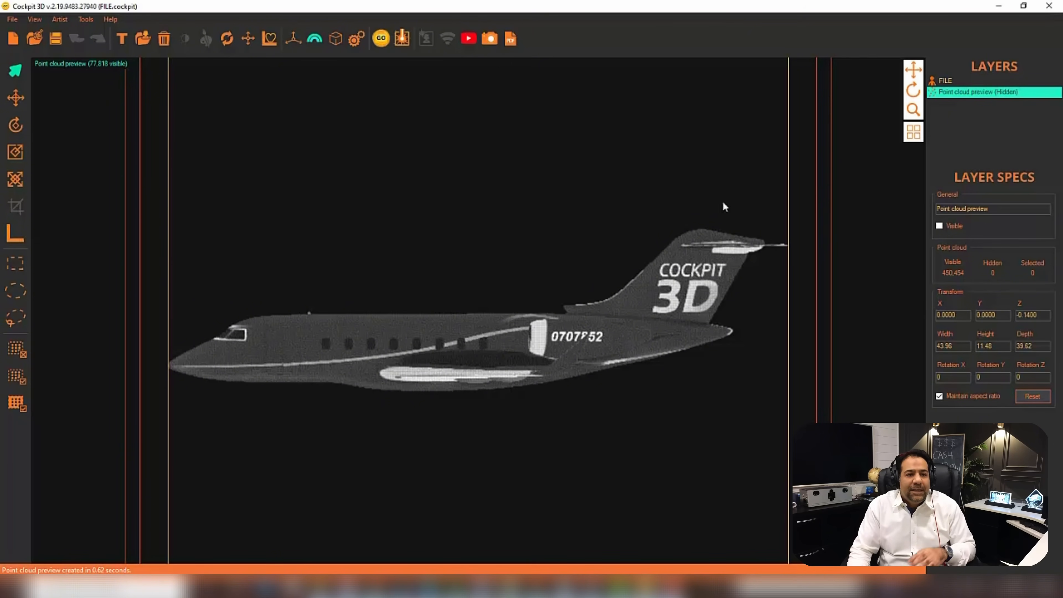
Step: Open the FILE layer's texture in Photoshop and convert it to grayscale, discarding the color information
left_click(933, 80)
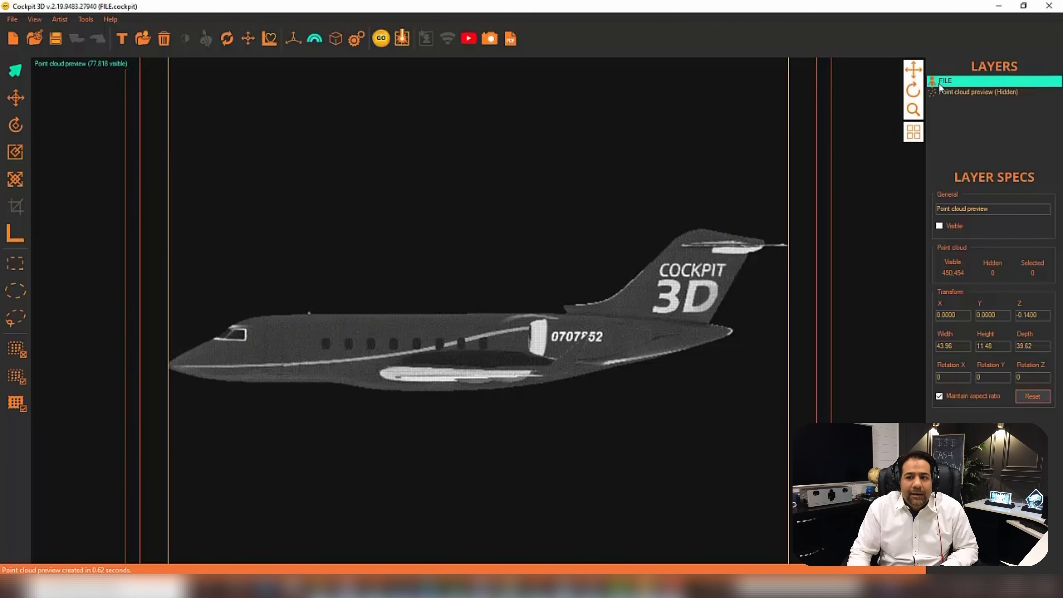
left_click(206, 39)
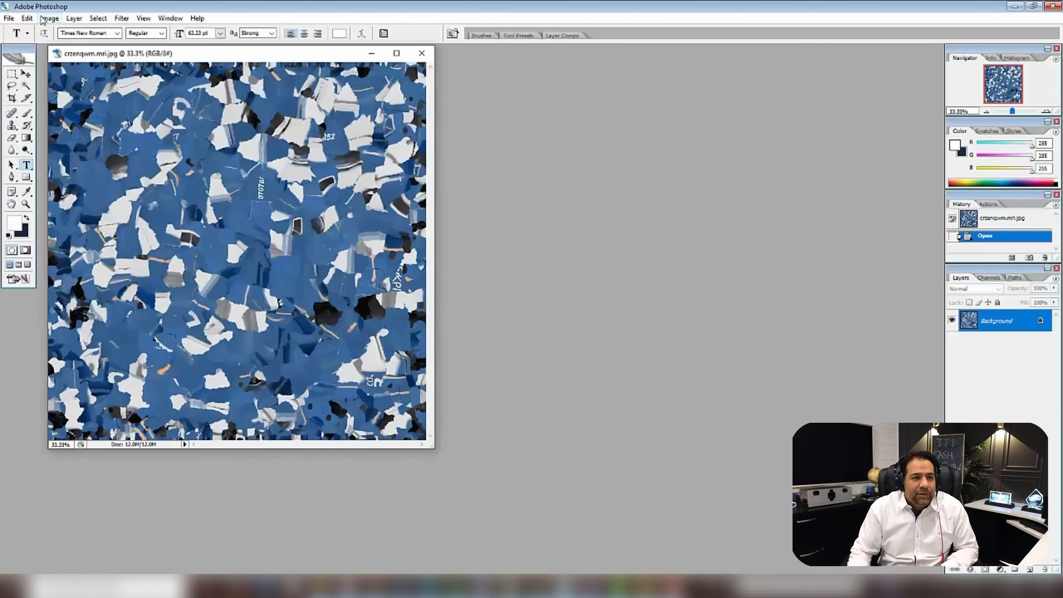
left_click(49, 18)
mouse_move(89, 35)
left_click(171, 40)
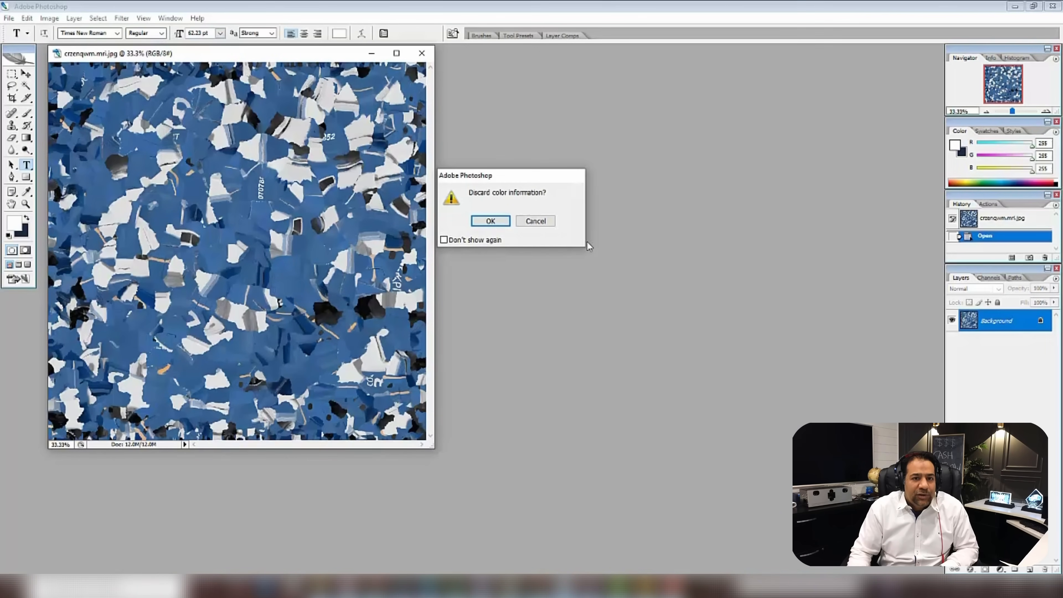
left_click(496, 223)
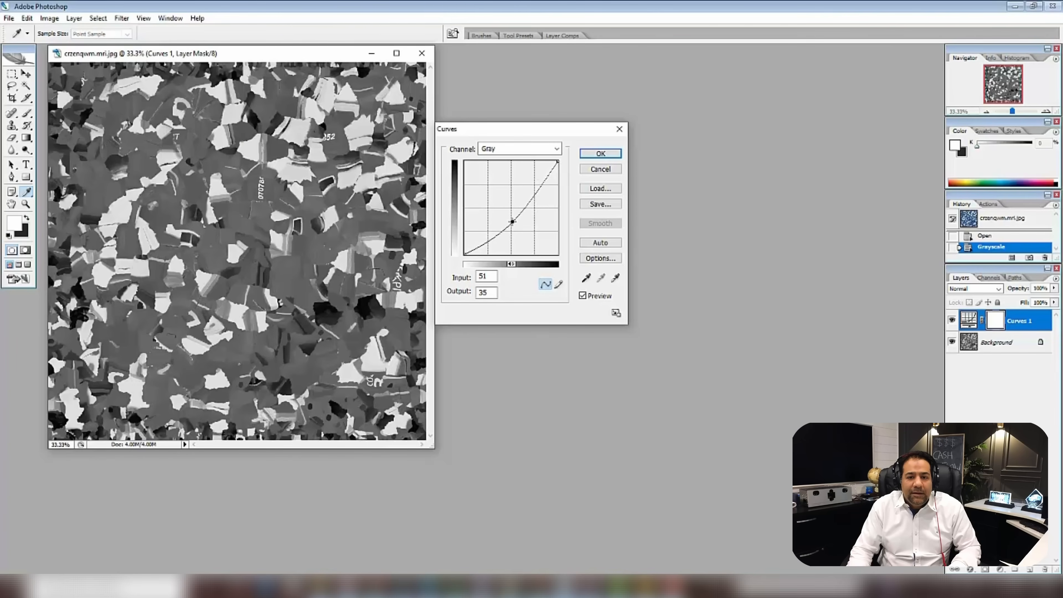
Step: Brighten the grayscale texture with a Curves adjustment layer, setting the gray curve's midpoint to about input 47, output 21
left_click_drag(512, 222, 509, 234)
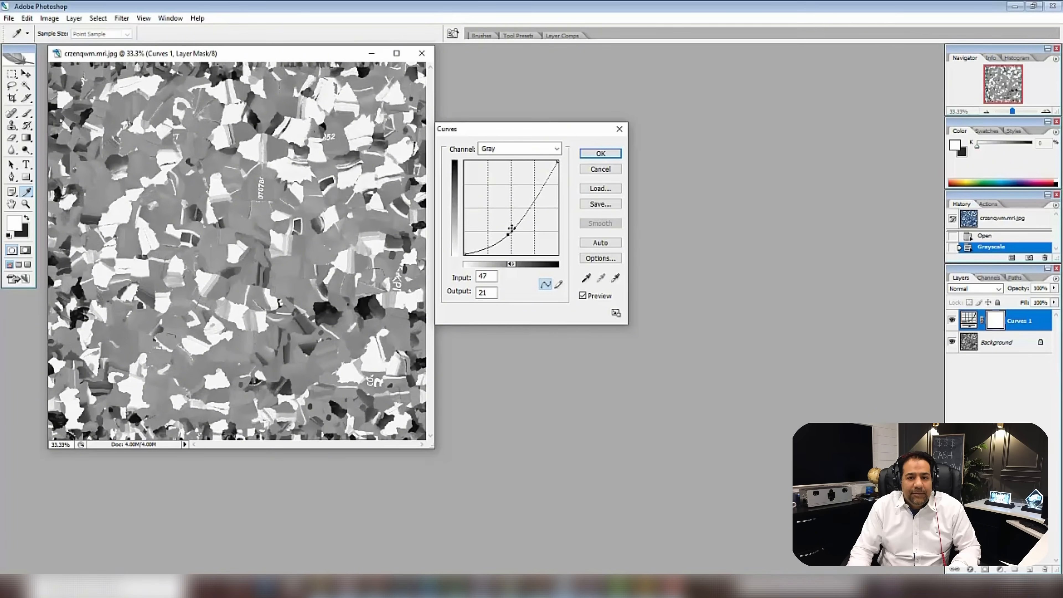
left_click(598, 155)
key("t")
right_click(1000, 350)
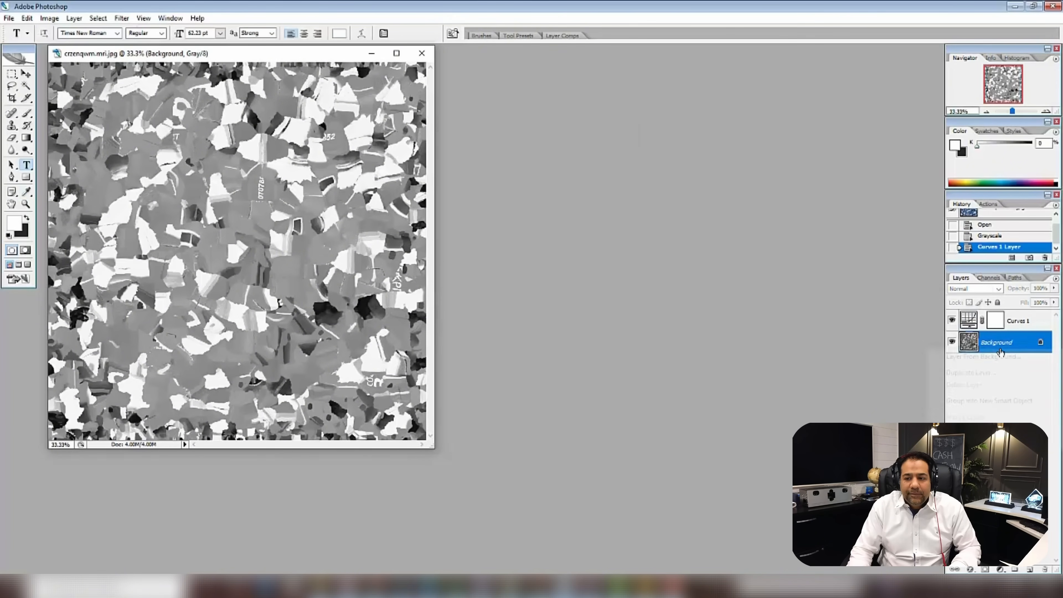
Step: Modify the Curves 1 adjustment layer by raising the darker part of its curve to darken the texture's gray tones
left_click(969, 326)
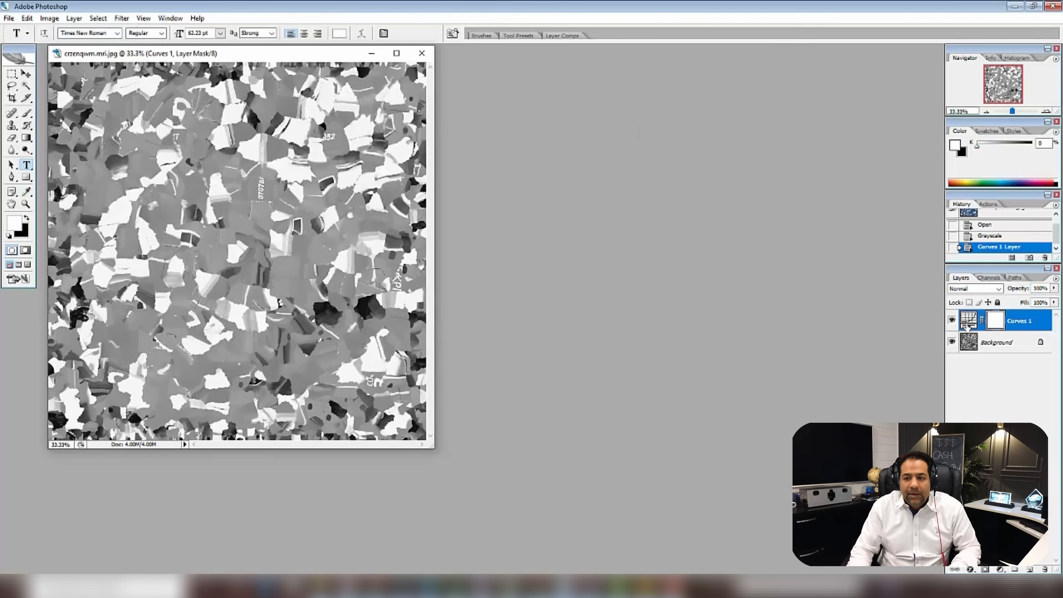
double_click(969, 327)
left_click_drag(538, 188, 535, 180)
left_click(593, 153)
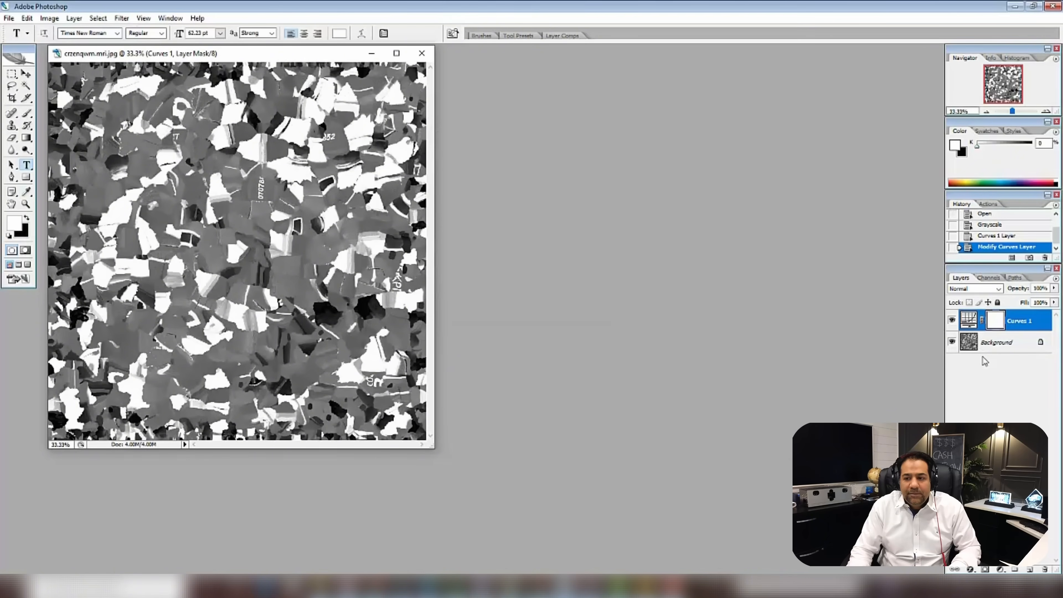
Step: Merge the visible layers of the texture image
left_click(984, 342)
right_click(984, 342)
left_click(966, 421)
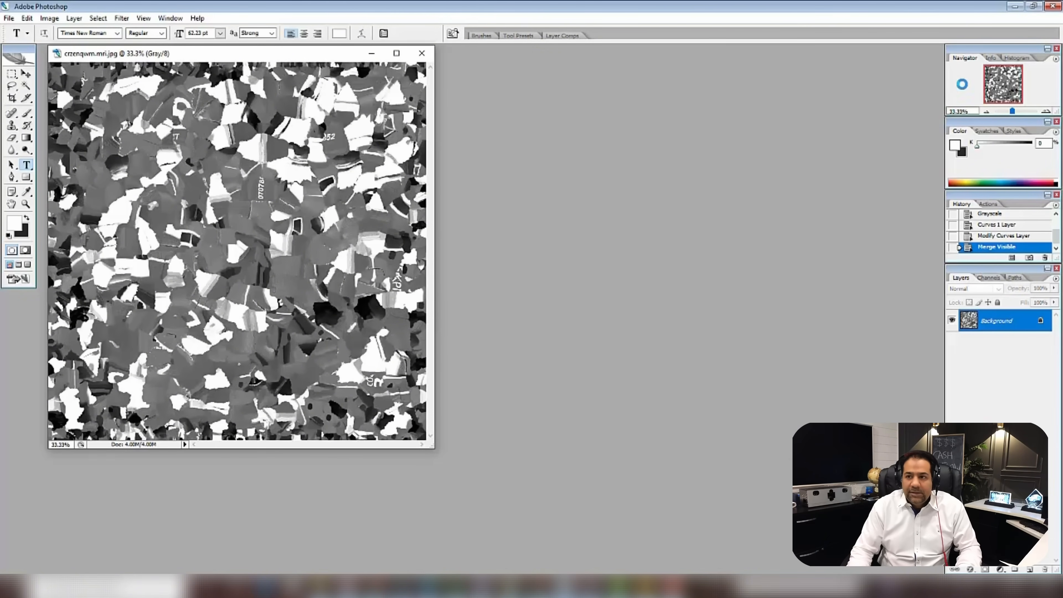
Step: Switch back to Cockpit 3D, reimport the edited texture and generate the point cloud
left_click(1009, 7)
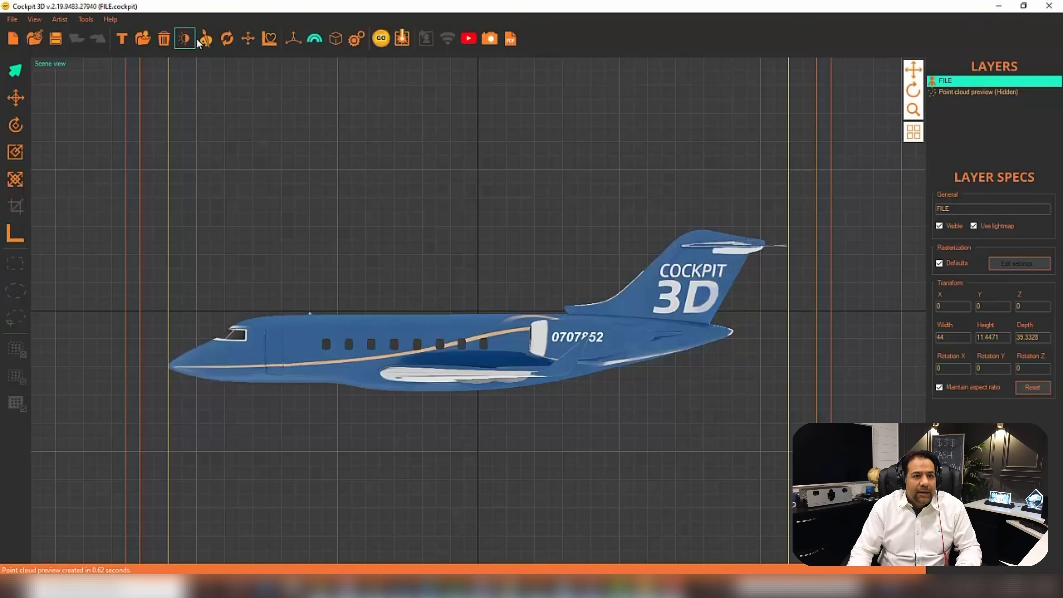
left_click(227, 38)
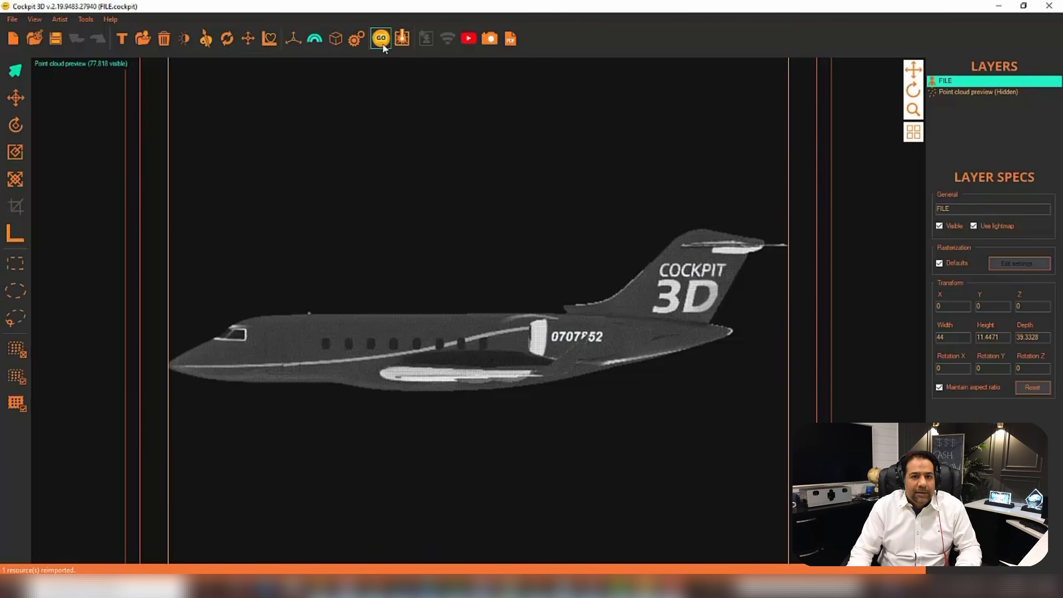
left_click(383, 45)
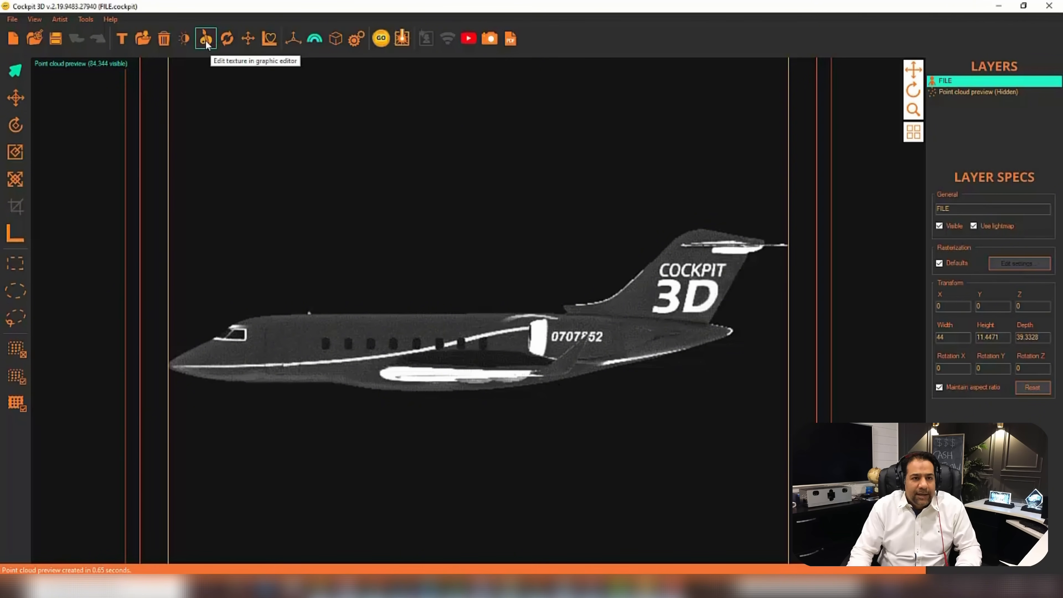
Step: Open the airplane's texture in Photoshop again and brighten it with a Curves adjustment layer at about input 49, output 24
left_click(79, 65)
left_click(205, 38)
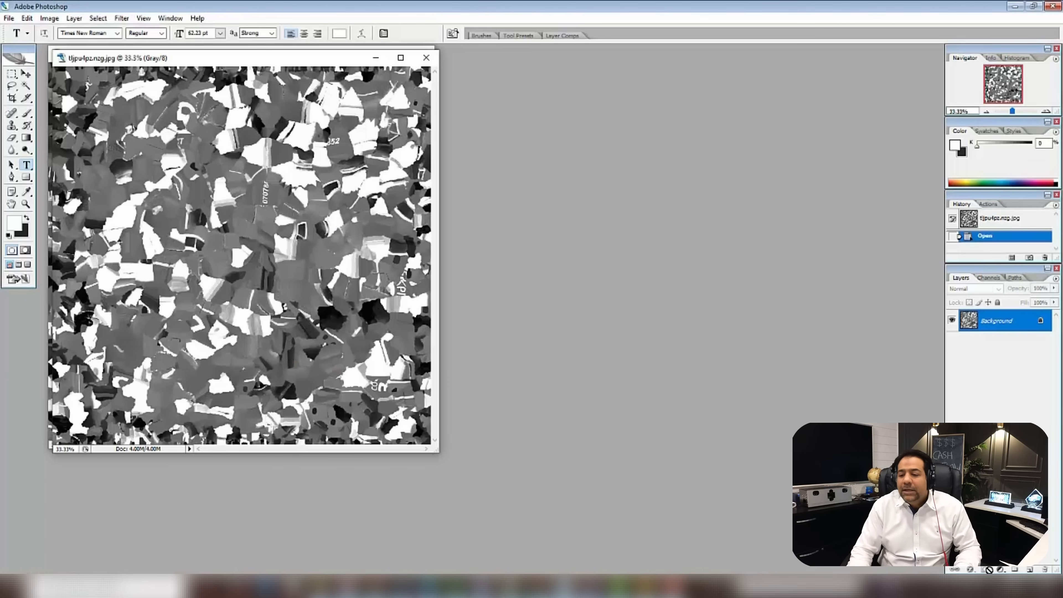
left_click(1001, 570)
left_click(976, 427)
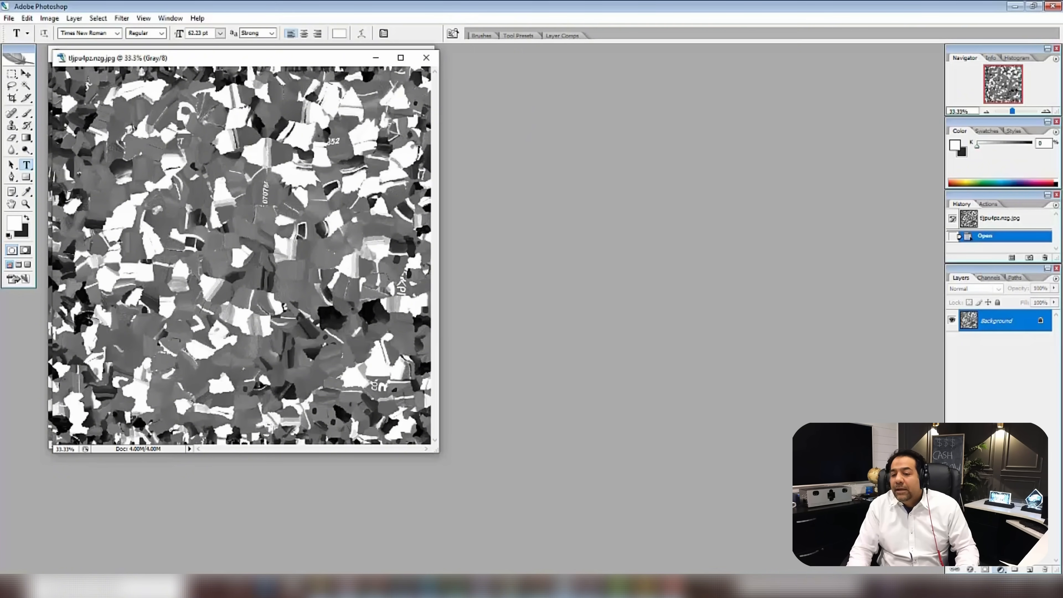
left_click_drag(507, 206, 506, 232)
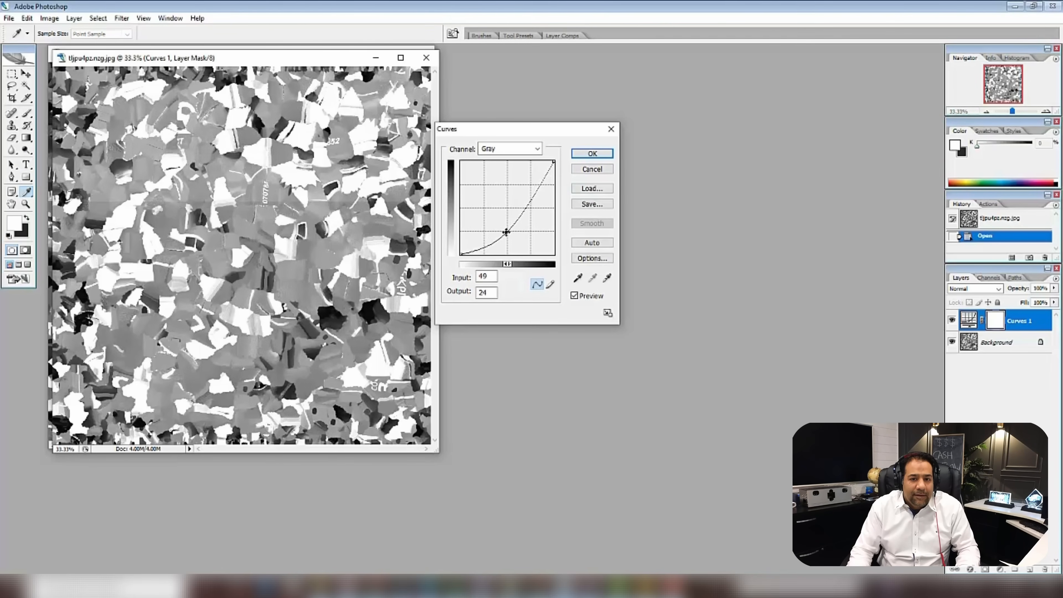
left_click(593, 154)
Step: Merge the new Curves adjustment layer with the texture's background using Merge Visible
right_click(1004, 342)
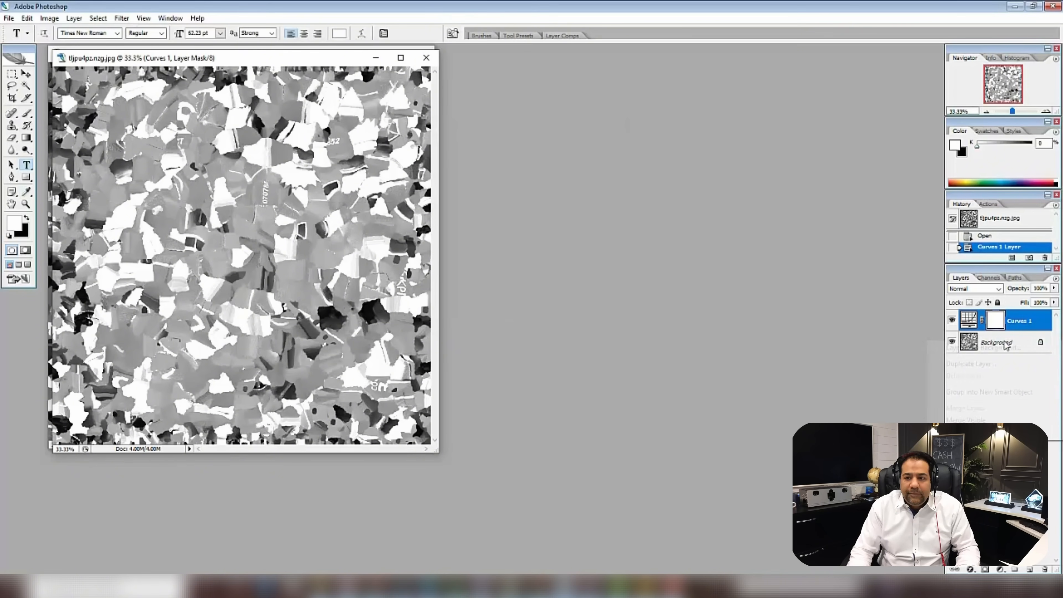
left_click(994, 420)
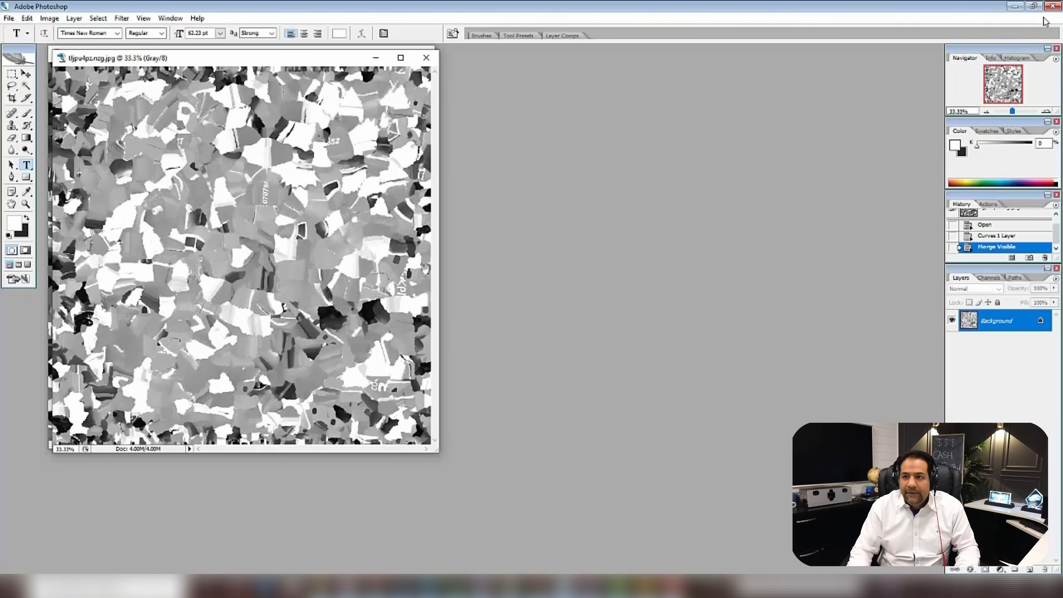
Step: Return to Cockpit 3D, reload the brightened airplane texture and regenerate the point cloud preview
left_click(1020, 7)
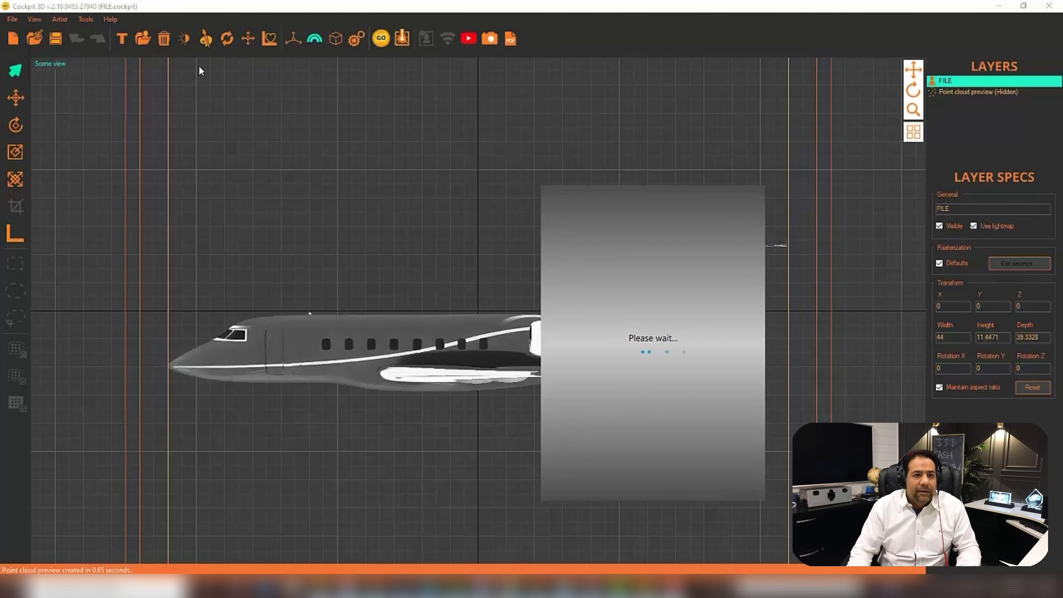
left_click(231, 42)
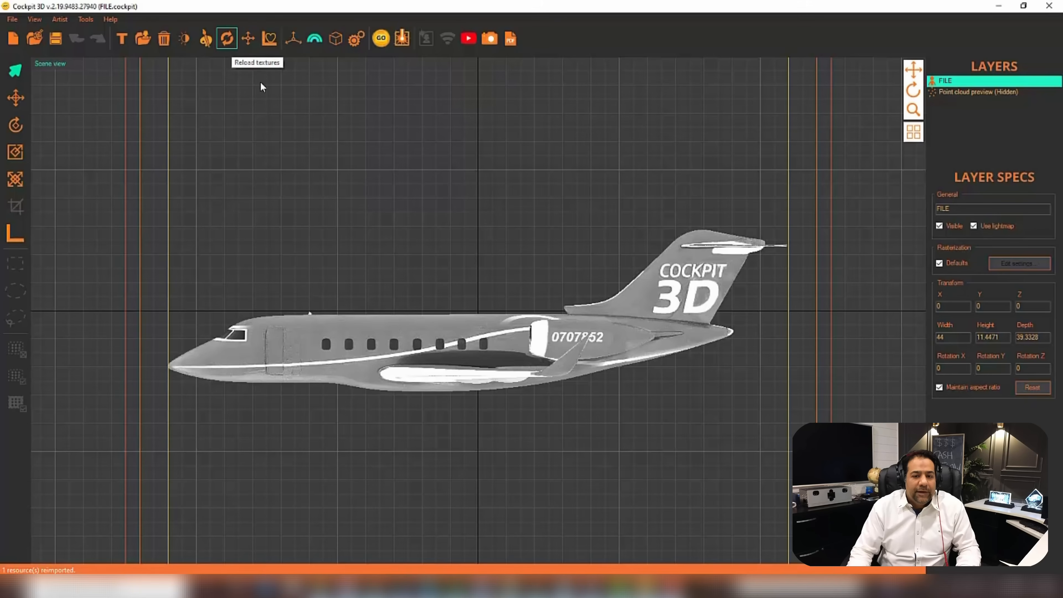
left_click(56, 62)
left_click(49, 82)
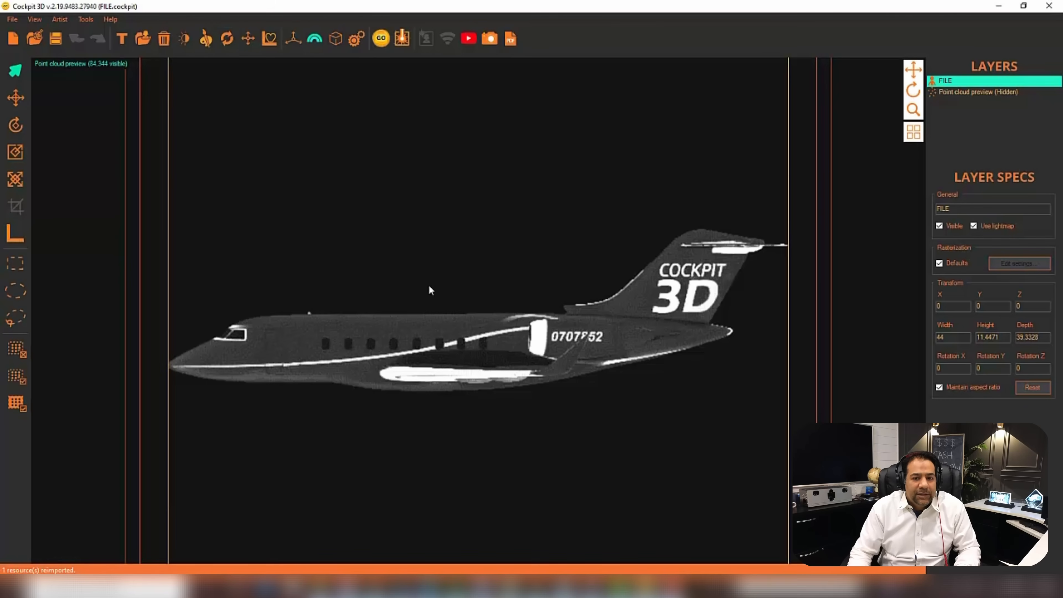
left_click(382, 39)
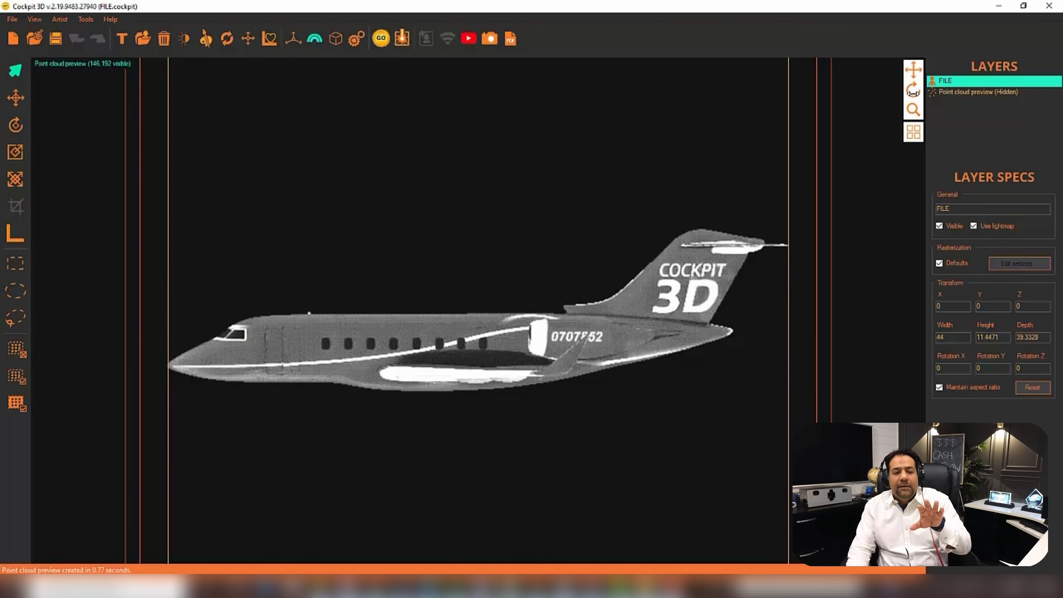
Step: Examine the point cloud from other angles and review the projection directions in the default geometry rasterizer settings without changing them
left_click_drag(913, 92, 557, 231)
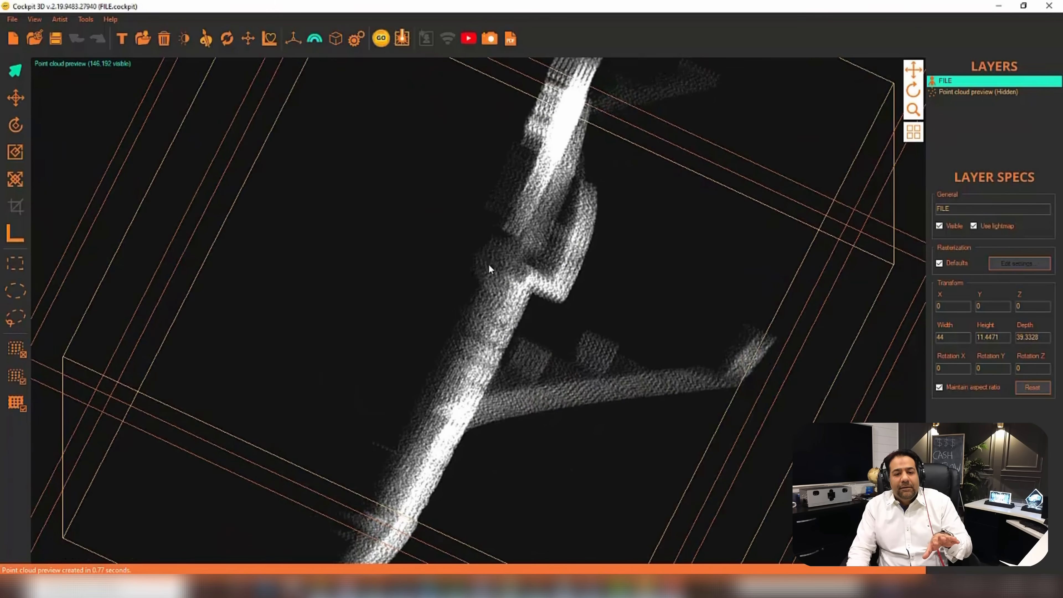
double_click(917, 92)
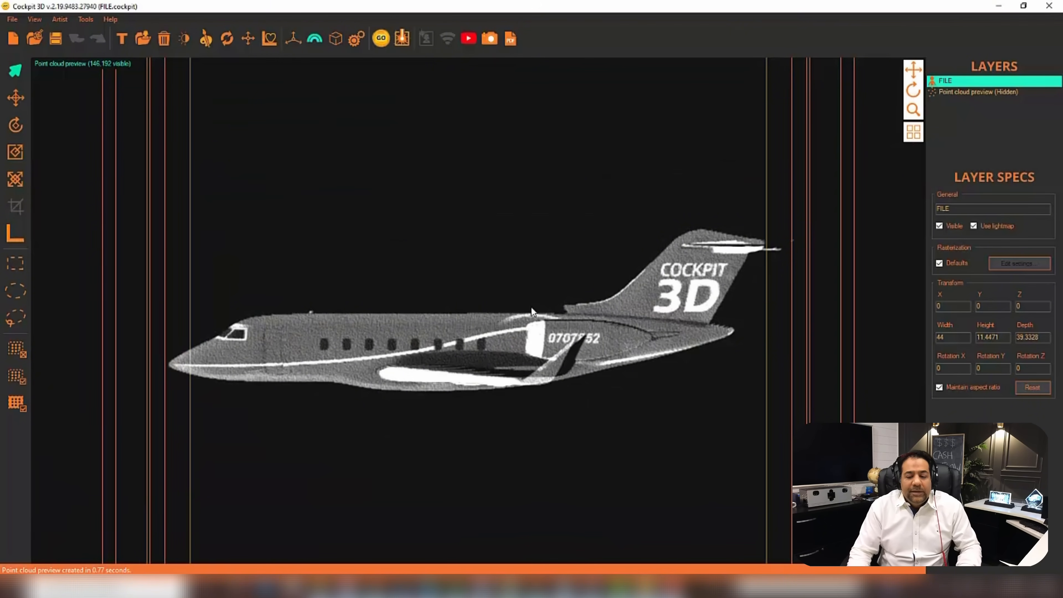
left_click(356, 38)
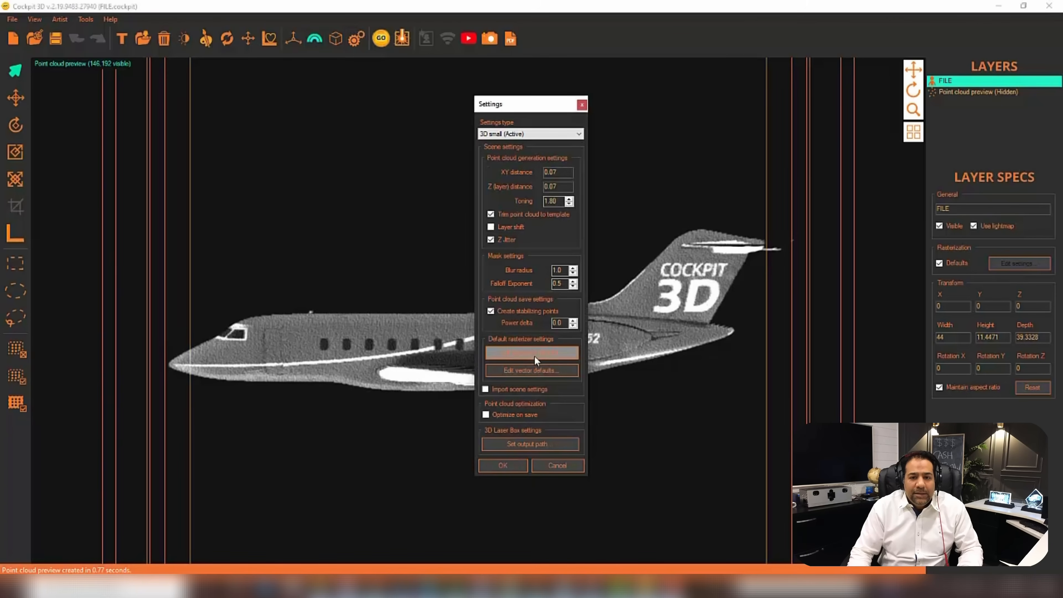
left_click(515, 353)
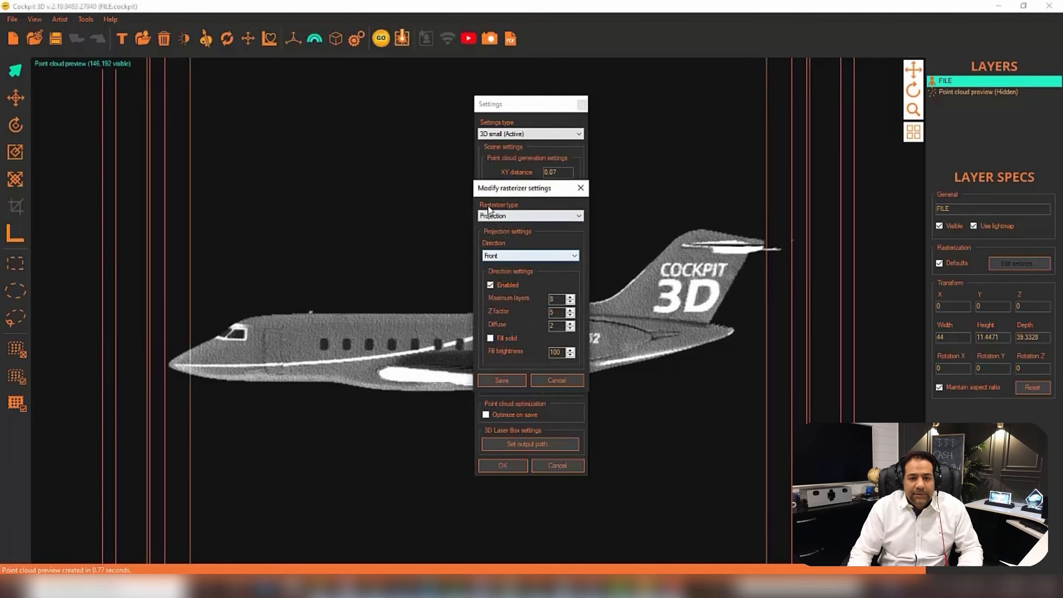
left_click(506, 257)
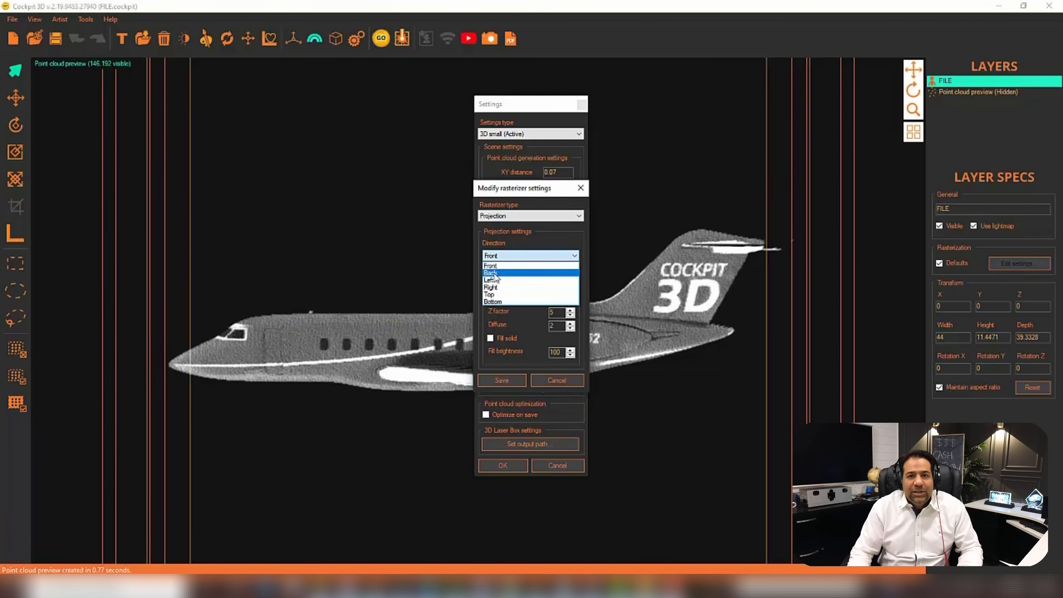
left_click(566, 383)
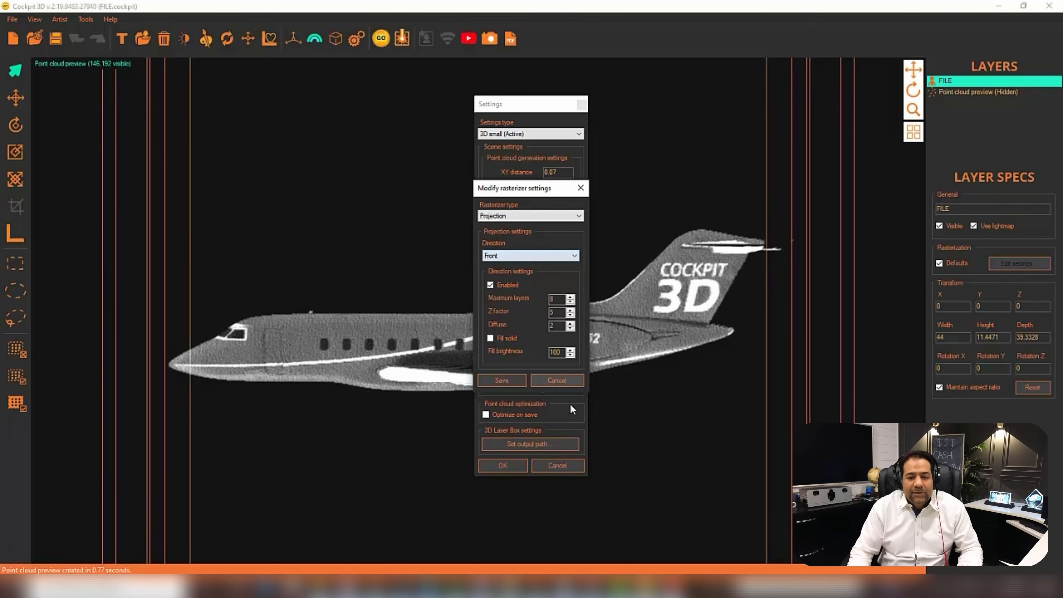
left_click(559, 467)
left_click(557, 380)
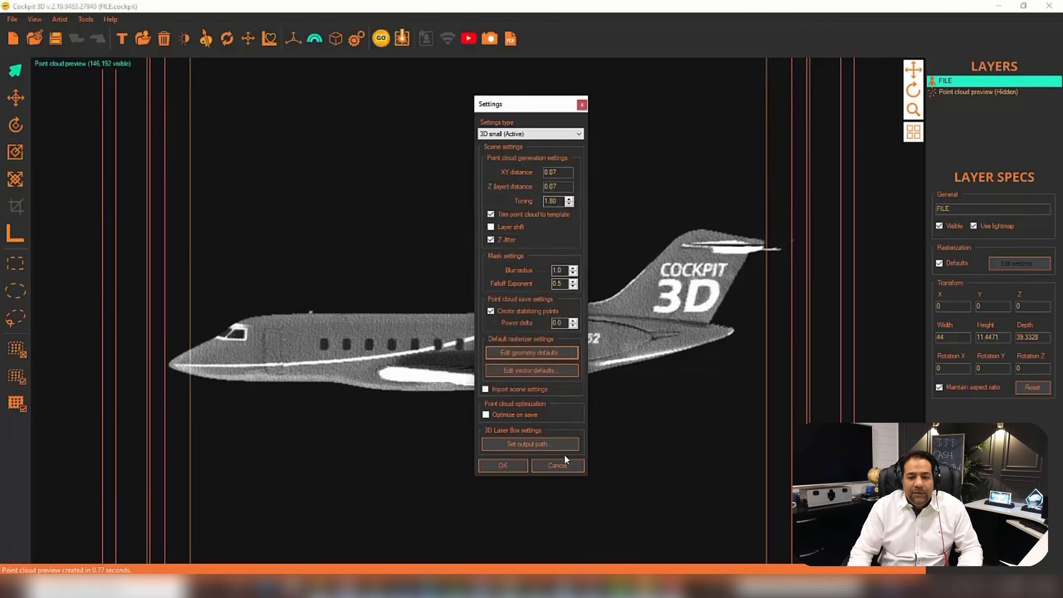
left_click(557, 466)
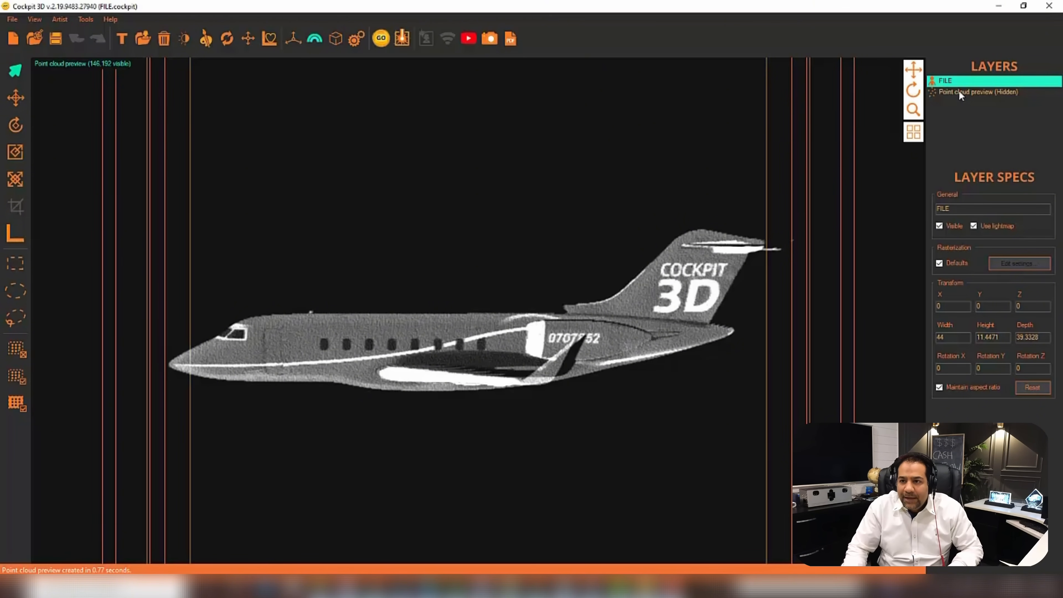
Step: Show the existing point cloud preview layer in the scene view, move it up to about 9.1 on the Y axis, and hide it
left_click(90, 64)
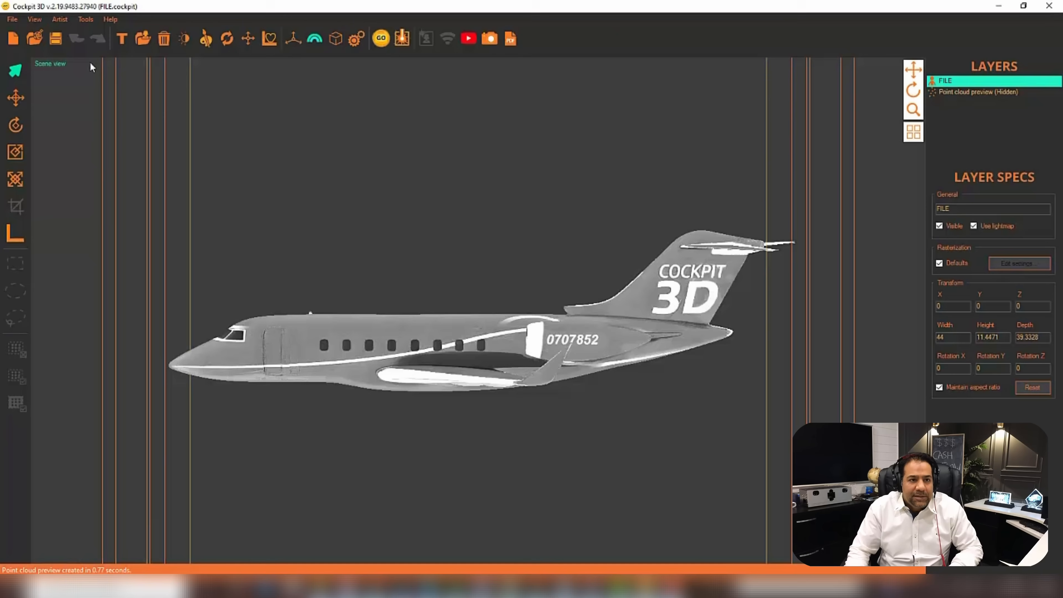
left_click(963, 92)
left_click(16, 101)
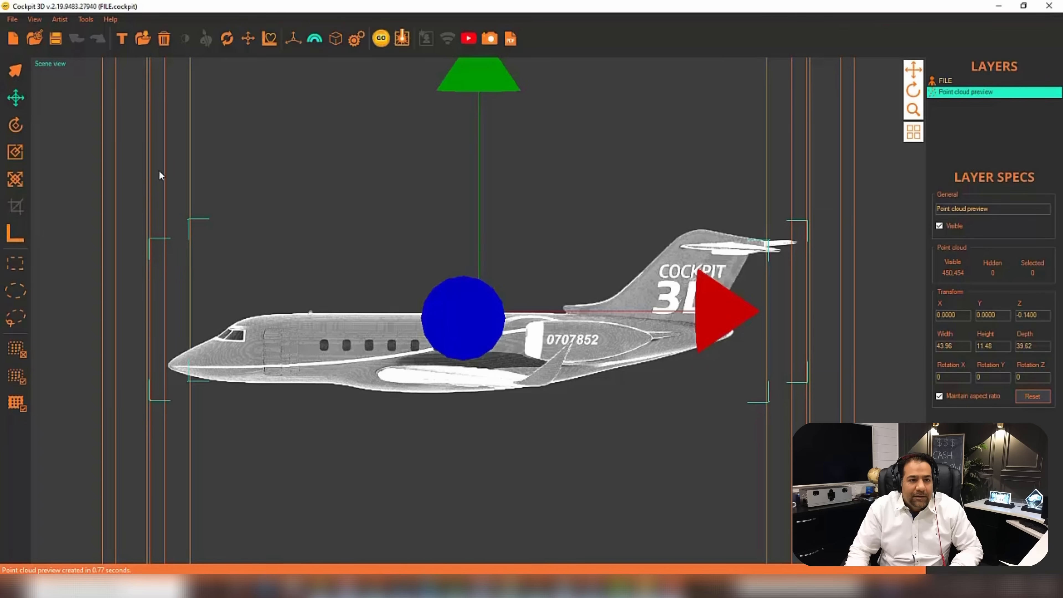
left_click_drag(483, 199, 483, 124)
left_click_drag(479, 175, 480, 122)
left_click(955, 96)
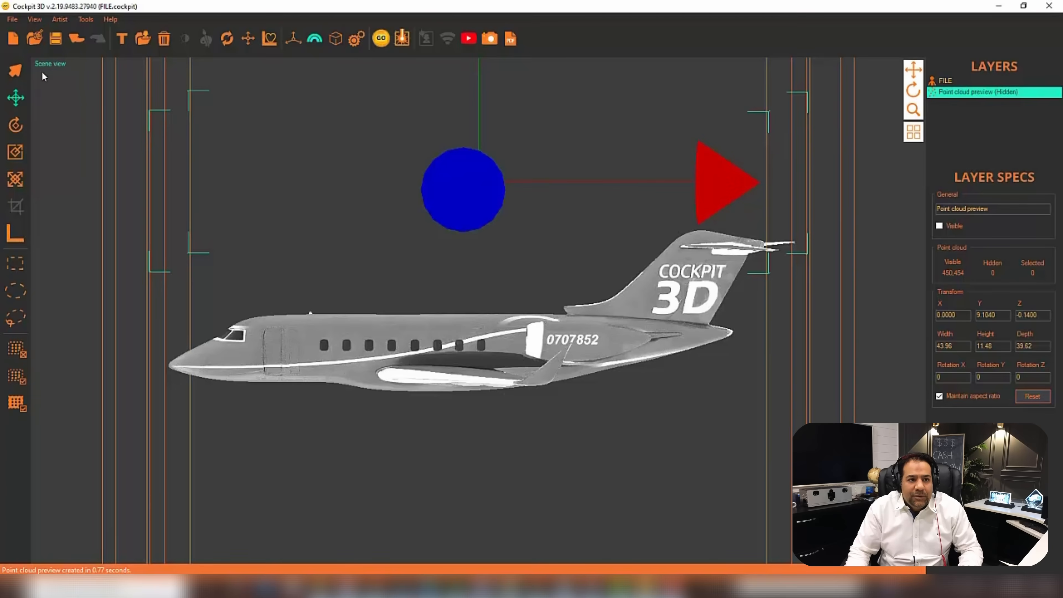
Step: Copy the visible points of the new point cloud preview into a separate layer
left_click(41, 62)
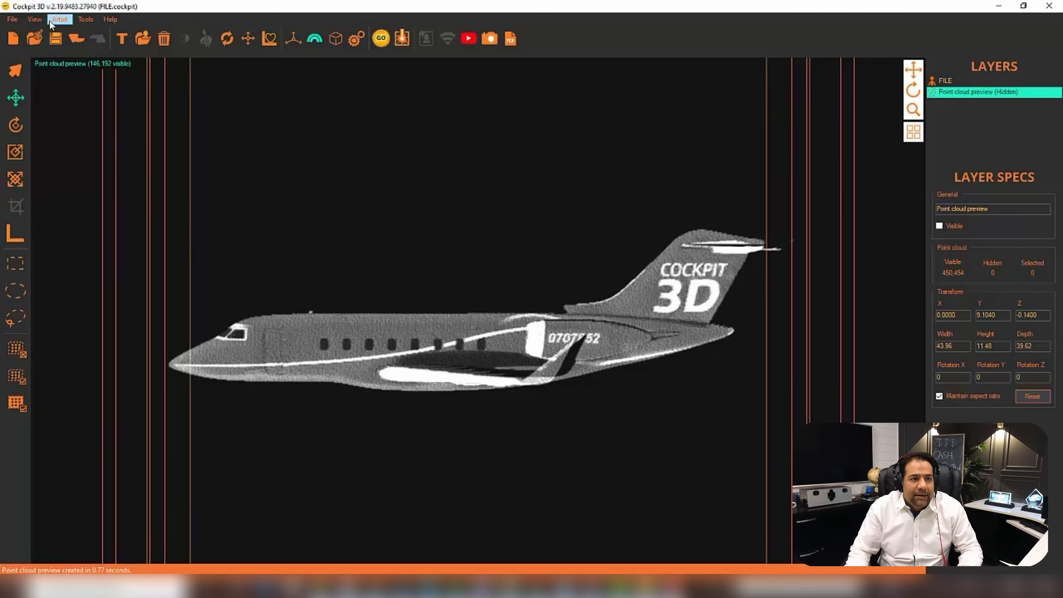
left_click(85, 19)
left_click(125, 48)
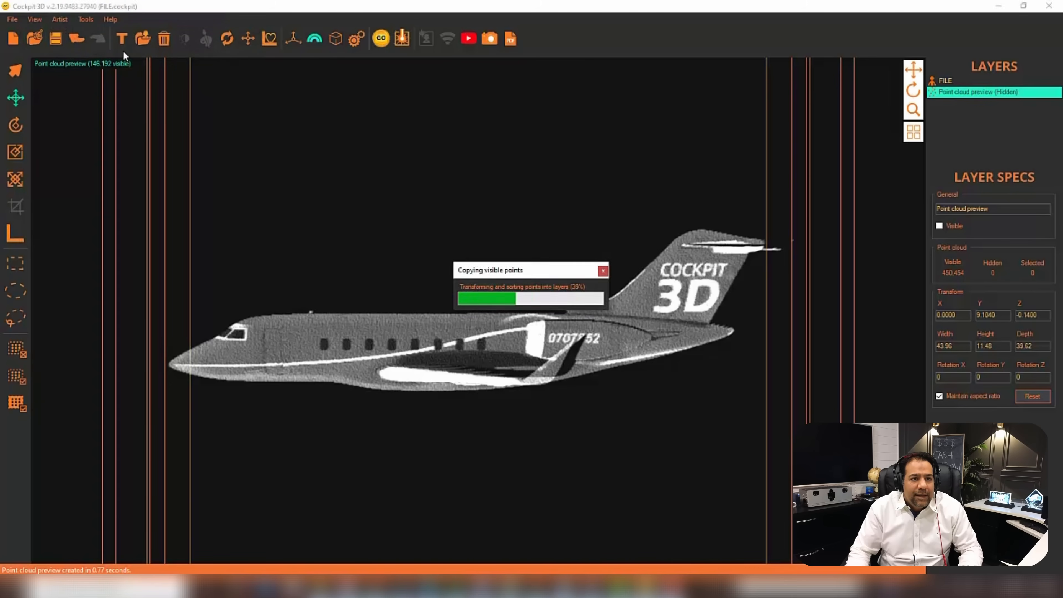
Step: Rename the copied point cloud layer "Projection Front 1 of 2" and hide it in the scene view
left_click(976, 103)
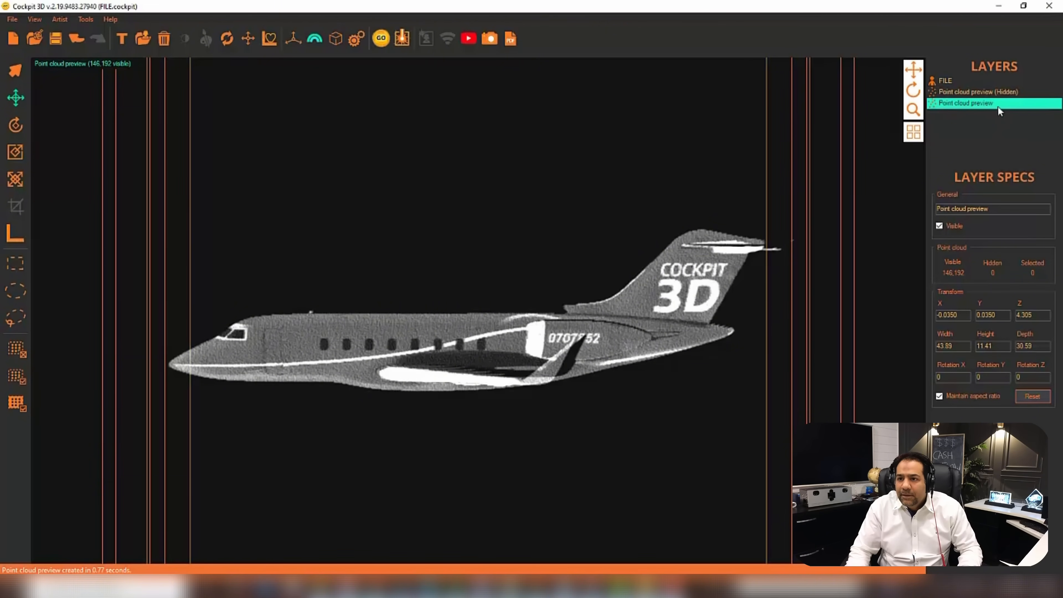
left_click_drag(1005, 209, 849, 203)
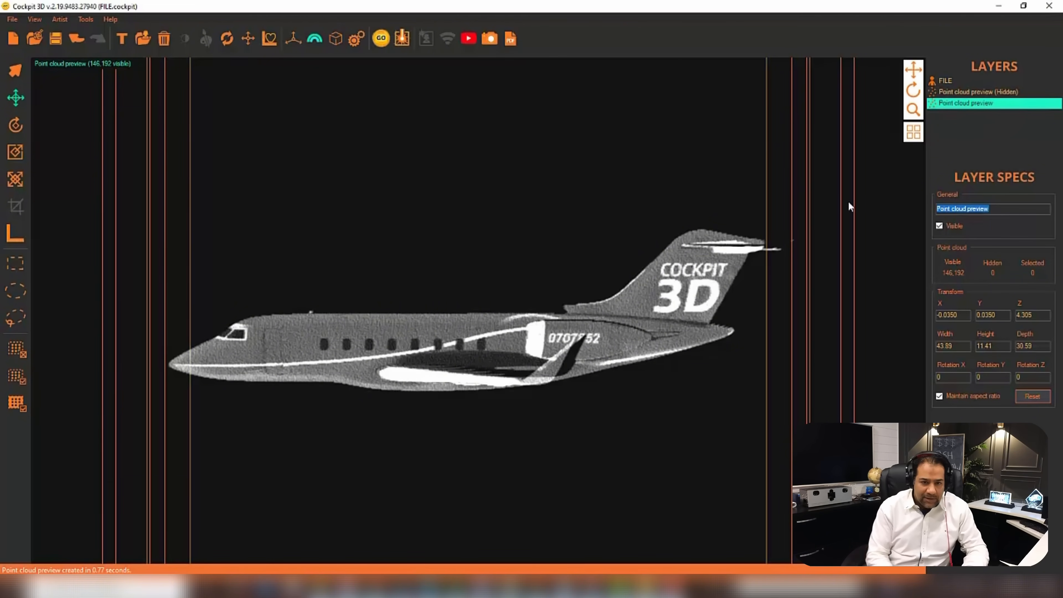
type("Projection Fro")
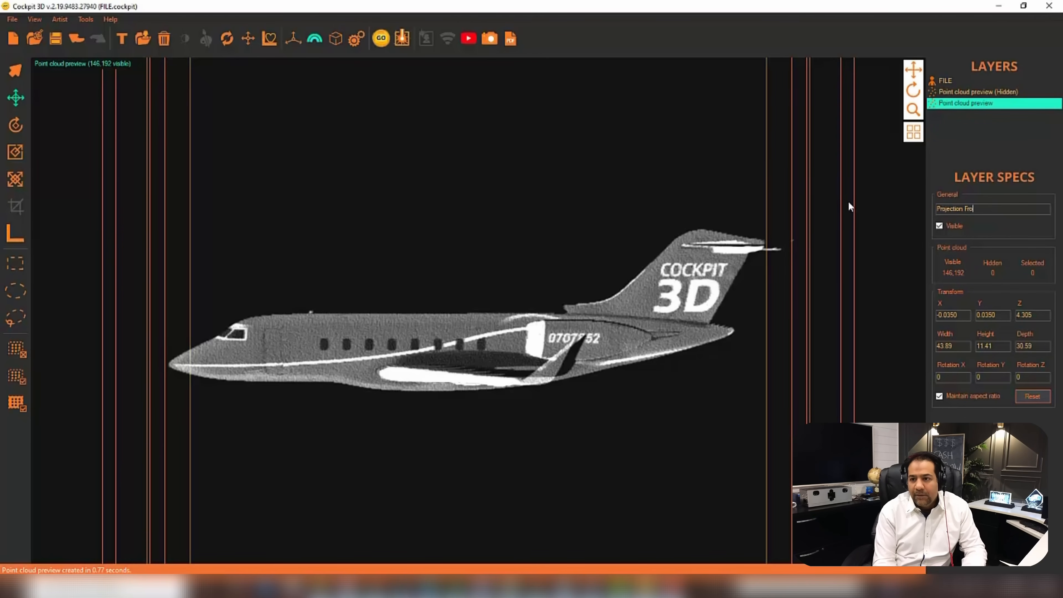
type("nt 1 of 2")
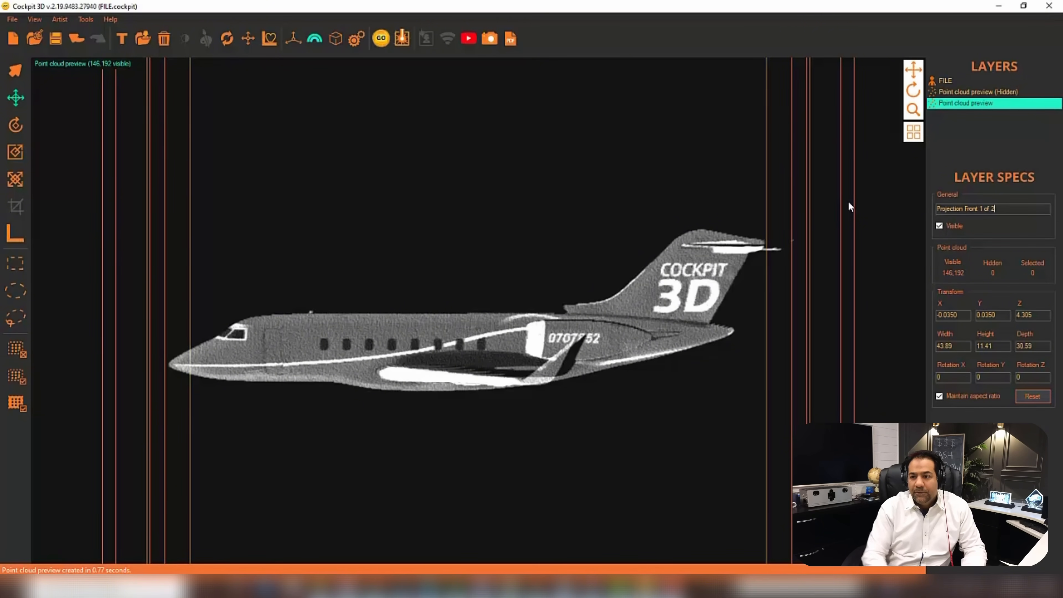
scroll(849, 203, "up", 1)
left_click(575, 256)
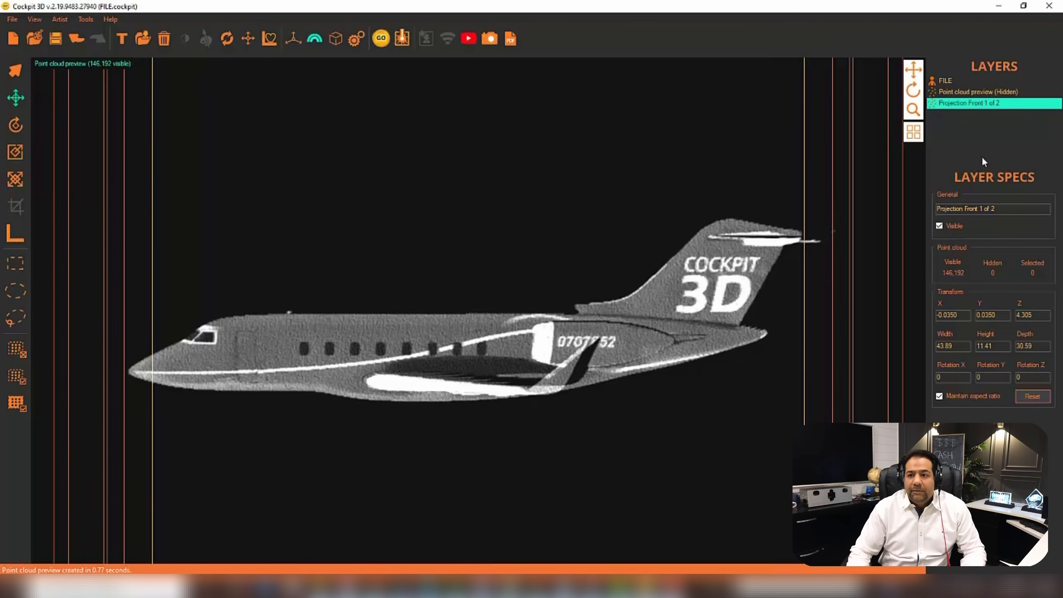
left_click(61, 64)
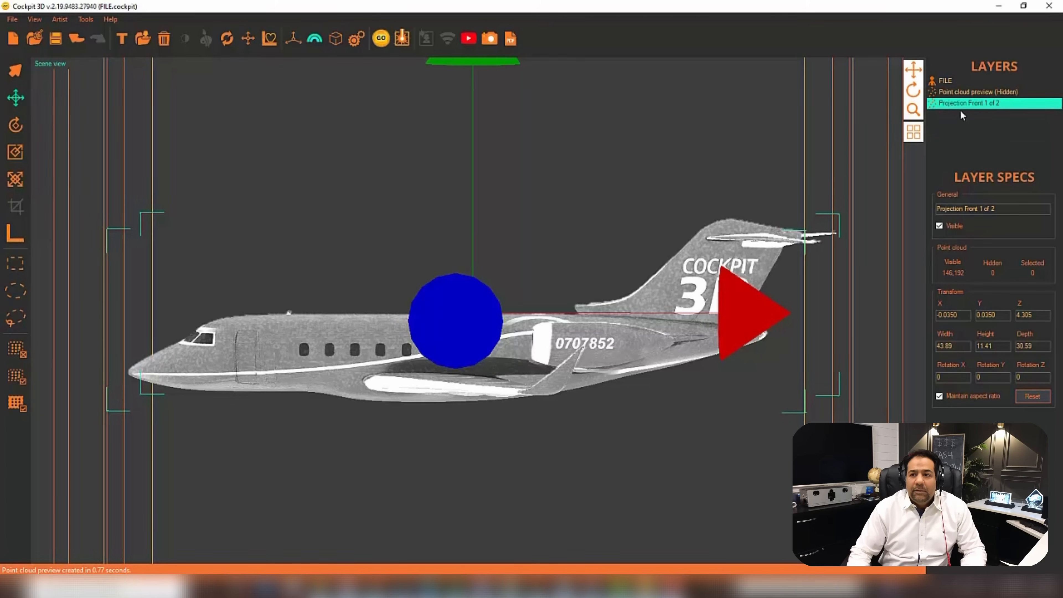
double_click(947, 105)
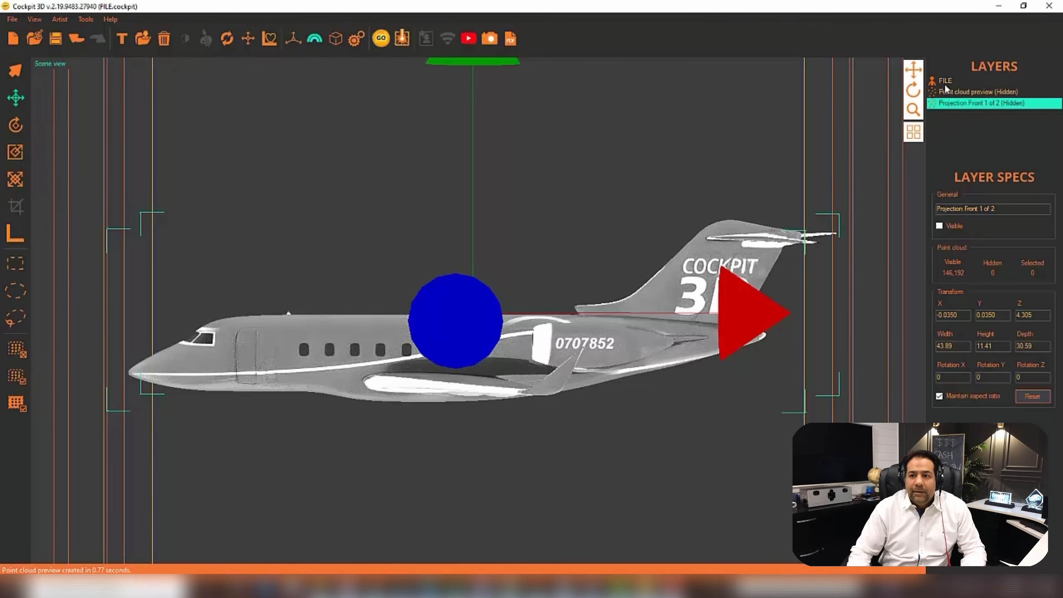
Step: Set the Back projection's maximum layers to 3 in the default geometry rasterizer settings and regenerate the point cloud
left_click(356, 39)
left_click(527, 353)
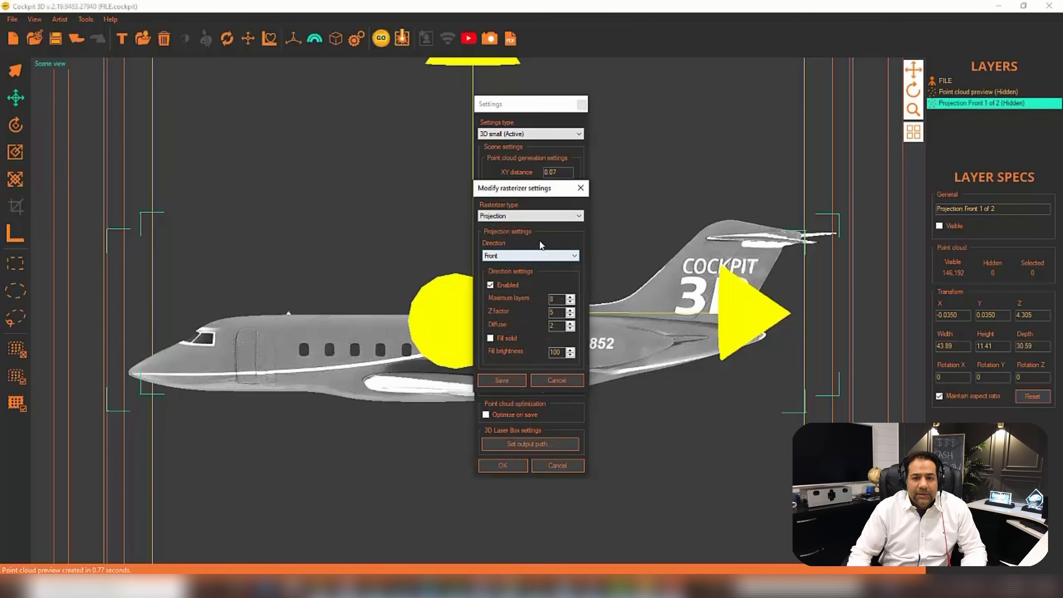
left_click(515, 256)
left_click(503, 273)
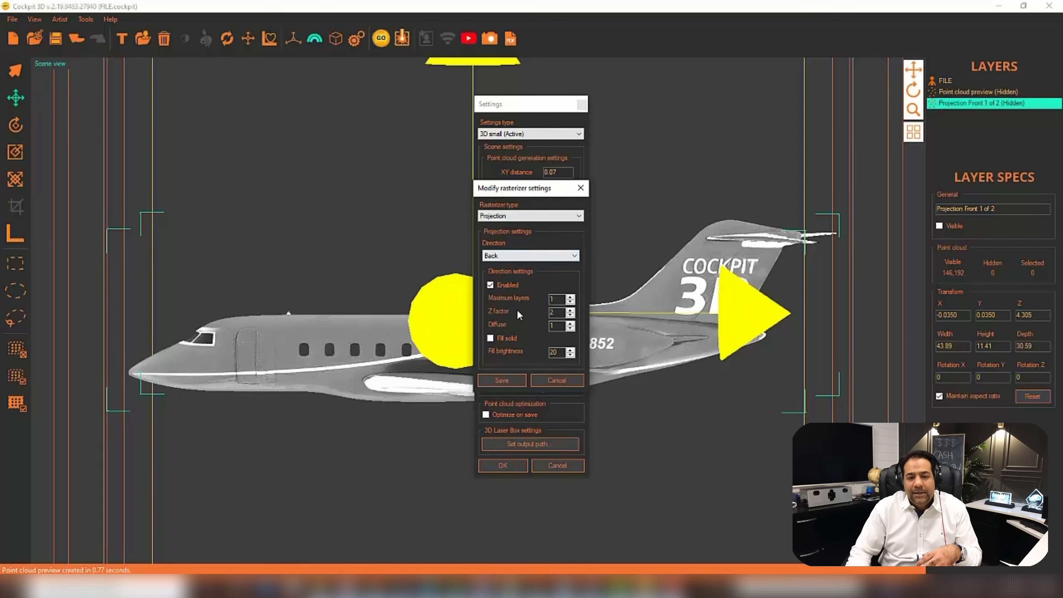
left_click(571, 297)
left_click(571, 297)
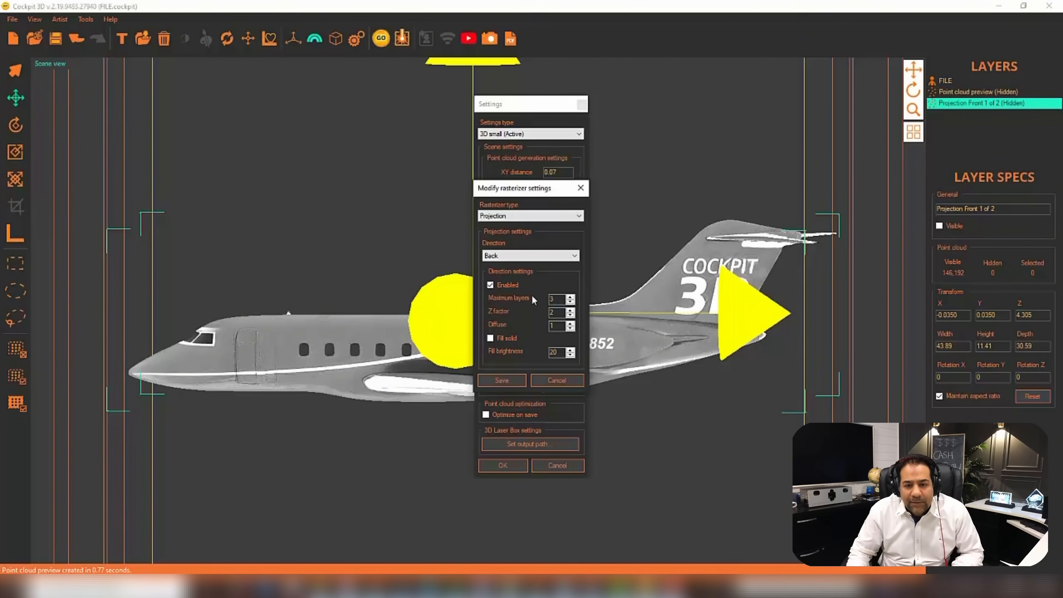
left_click(503, 381)
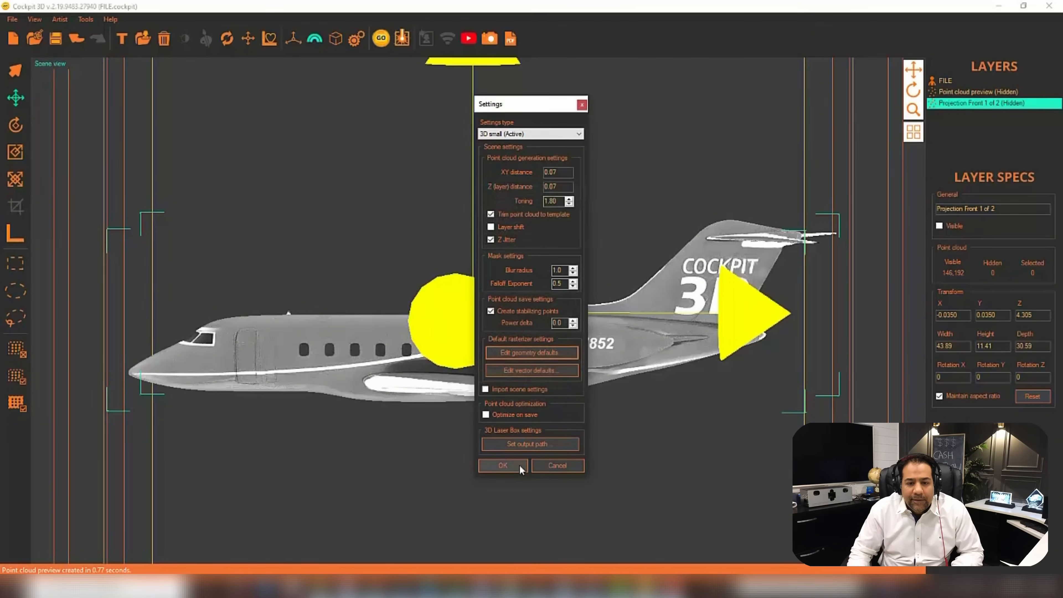
left_click(518, 464)
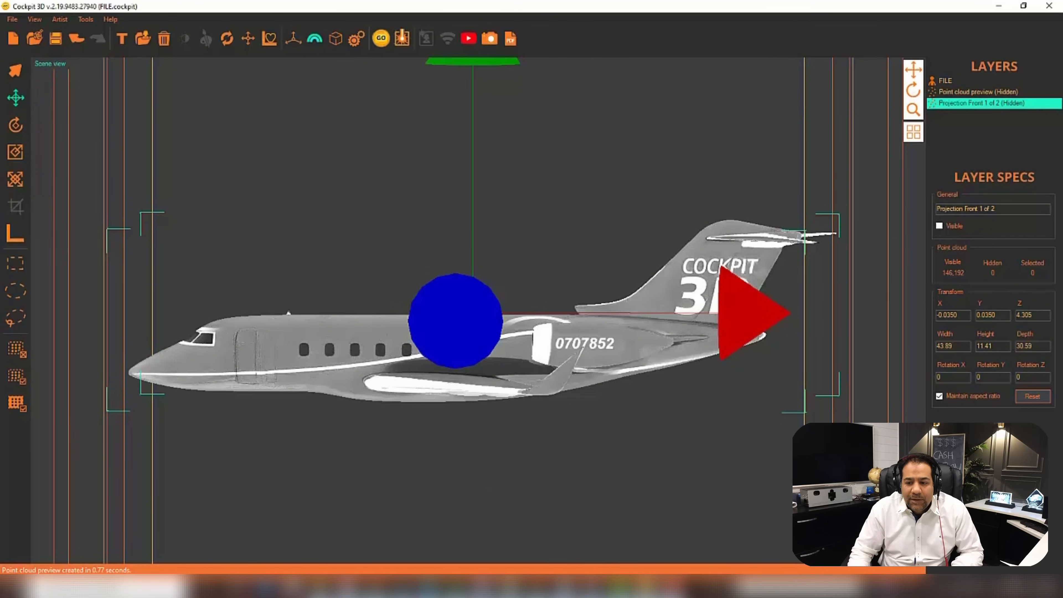
left_click(894, 526)
scroll(587, 302, "down", 5)
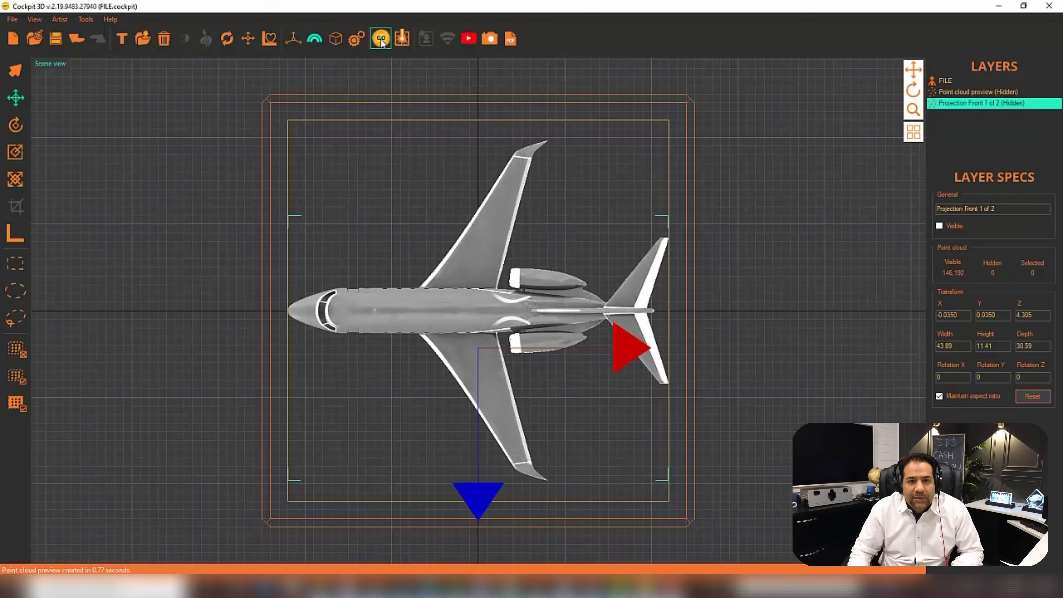
left_click(381, 40)
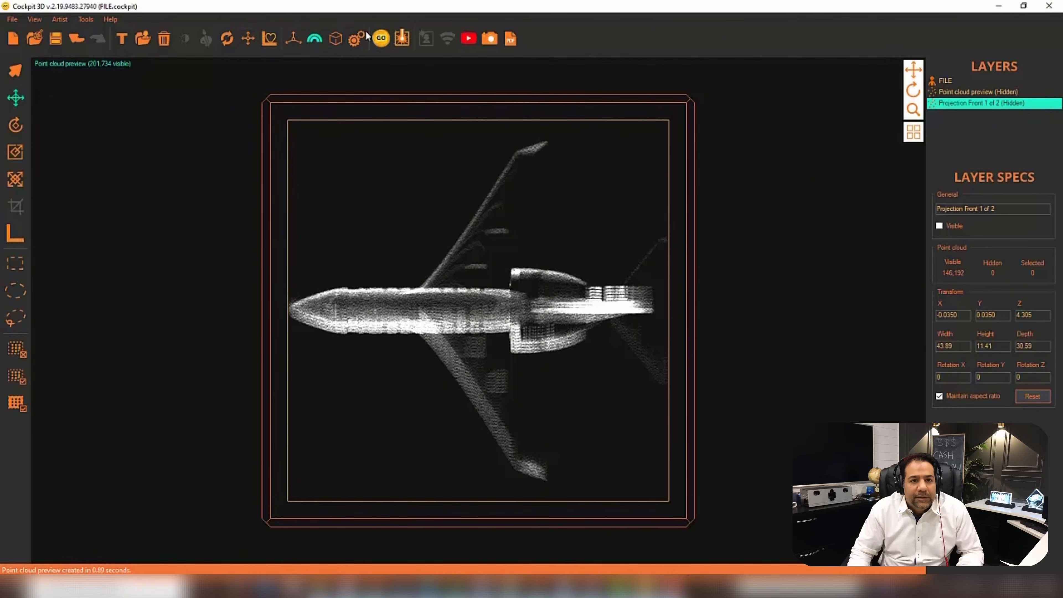
Step: Change the default geometry rasterizer settings so only the Back projection is rasterized, and regenerate the point cloud
left_click(356, 39)
left_click(543, 354)
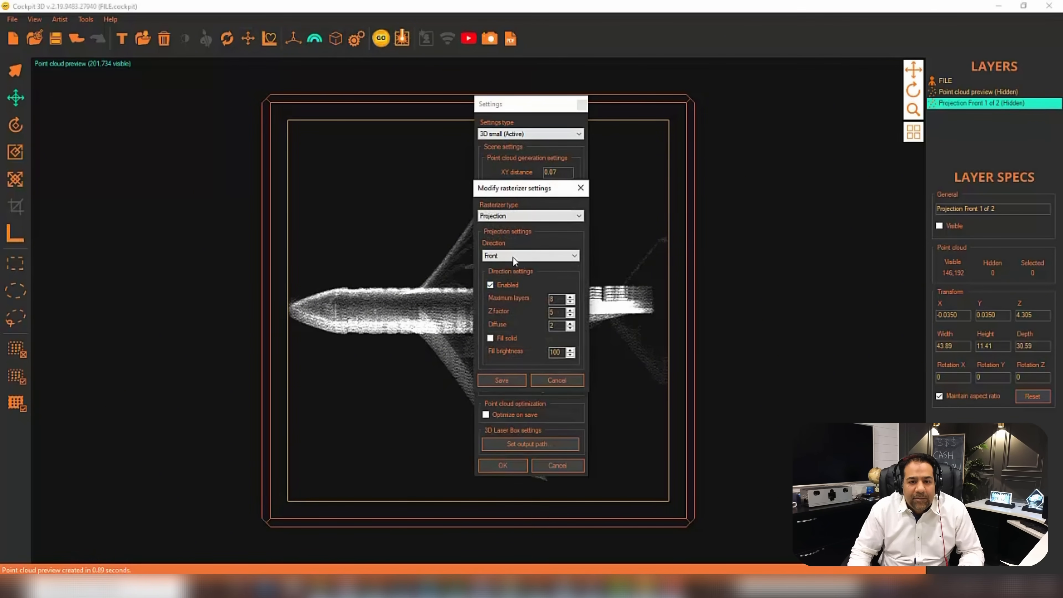
left_click(516, 259)
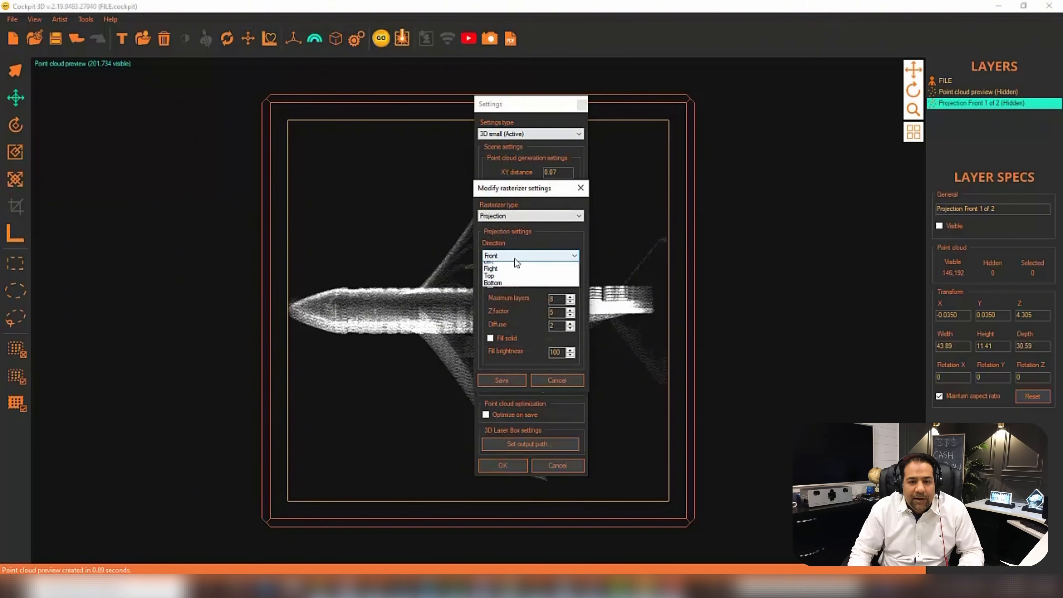
left_click(511, 274)
left_click(502, 380)
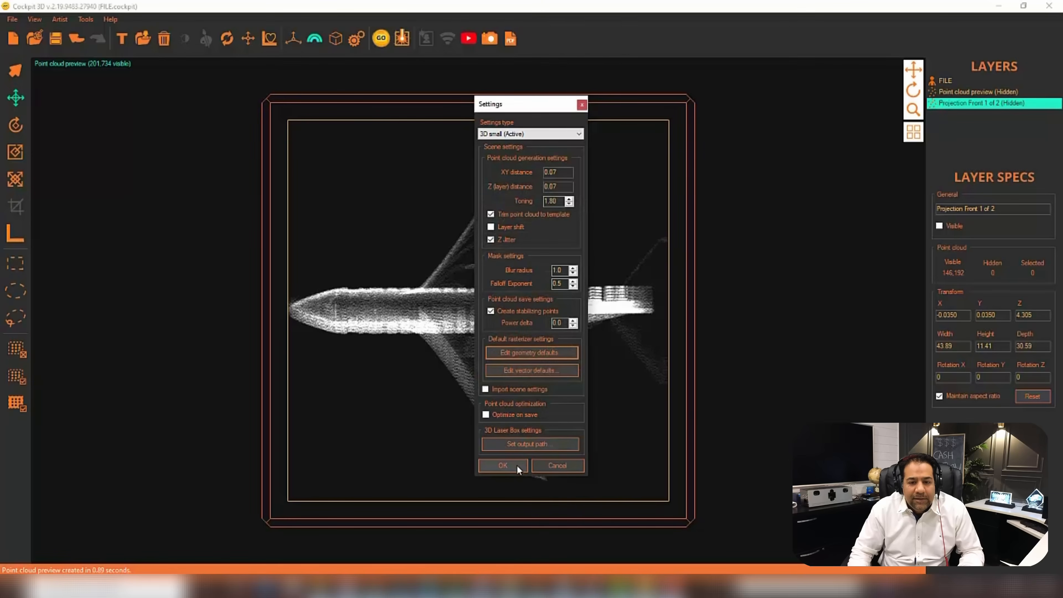
left_click(503, 466)
left_click(381, 39)
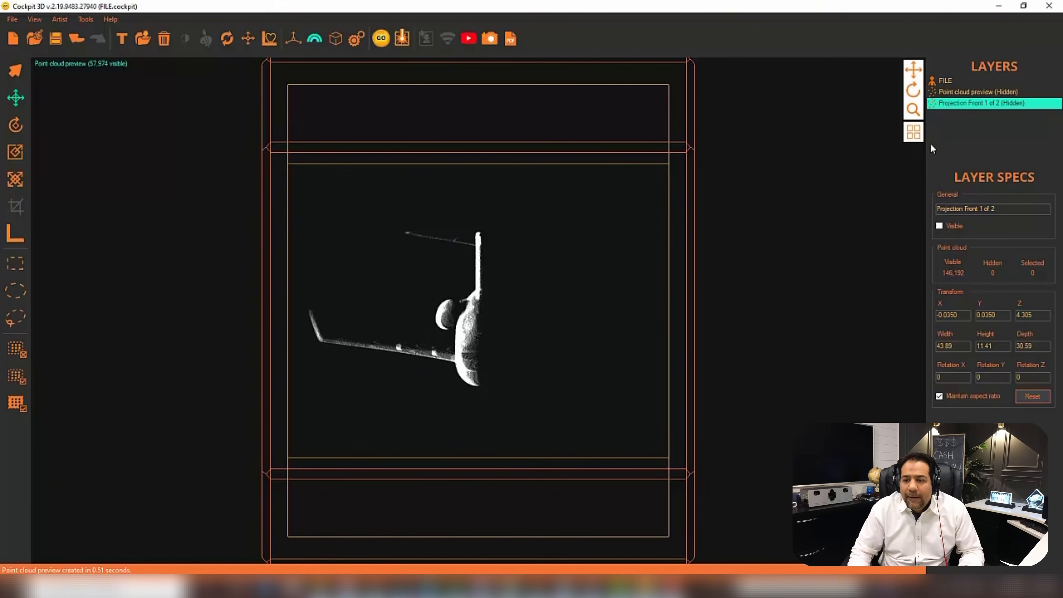
Step: Copy the visible points of the Back-only preview into a separate layer and rename it "Projection Back 2 of 2"
left_click(85, 19)
left_click(108, 55)
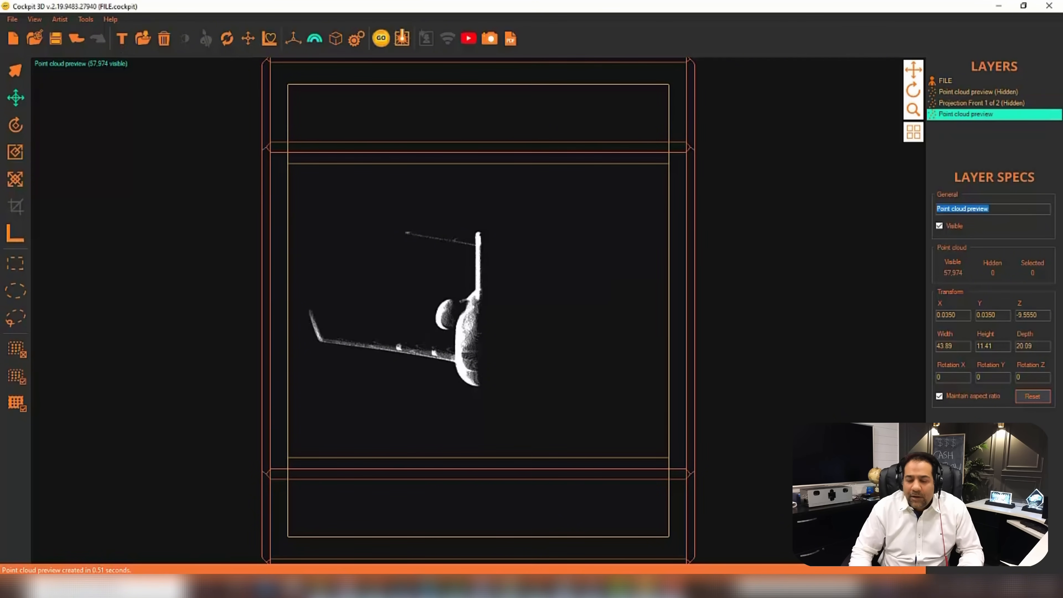
type("Projection")
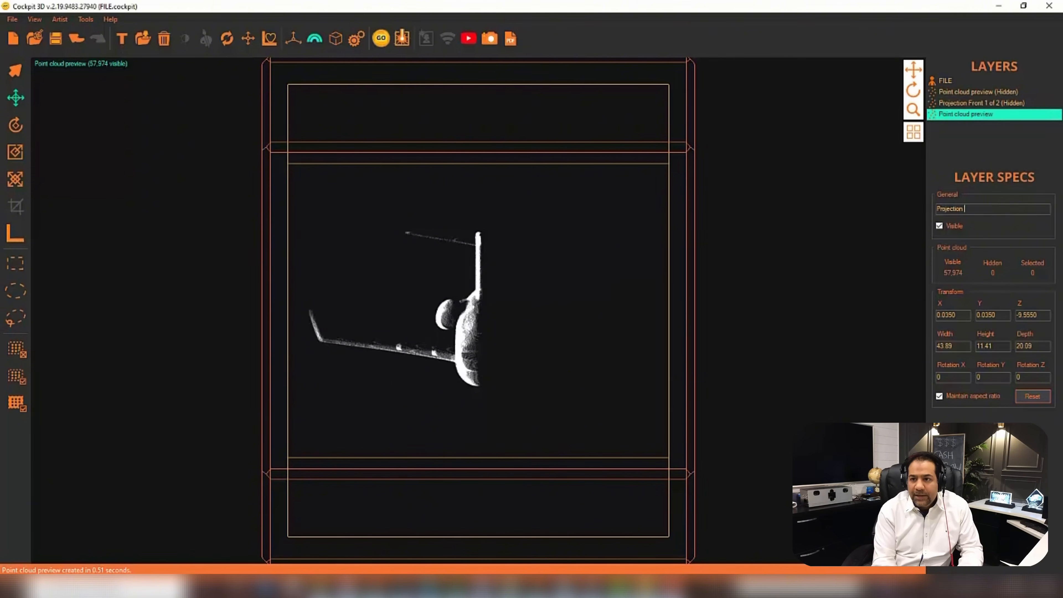
type(" Back 2 of 2")
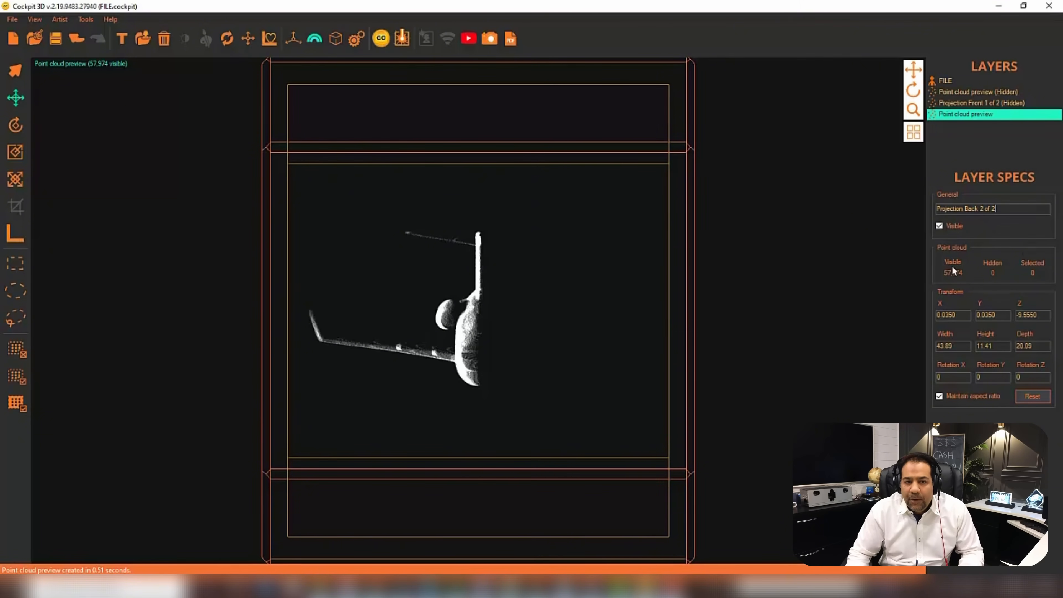
key("Return")
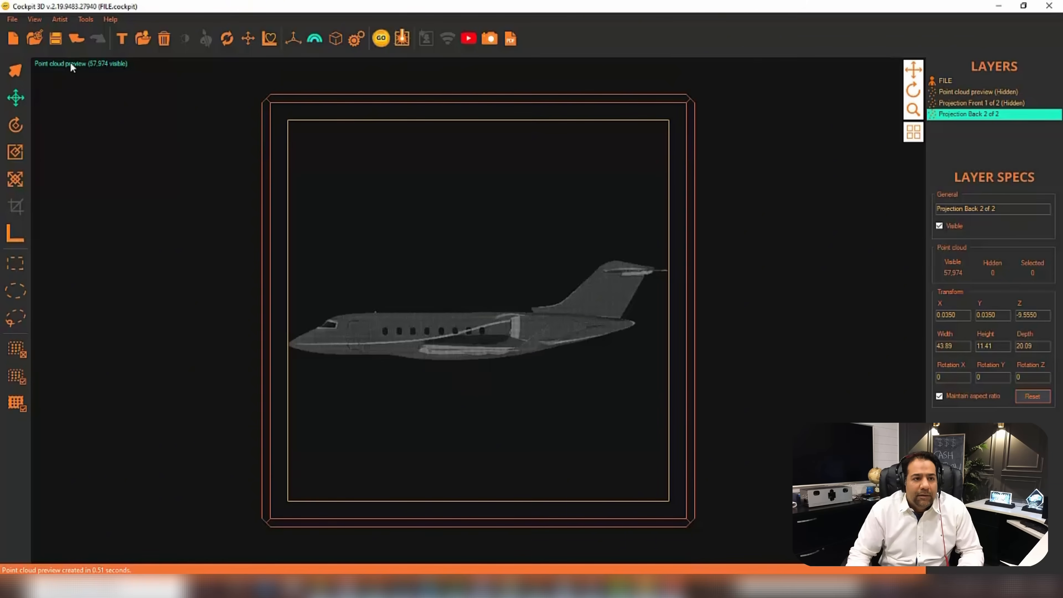
Step: In the scene view, hide the FILE model and show the Front projection layer together with the Back projection layer for inspection
left_click(72, 65)
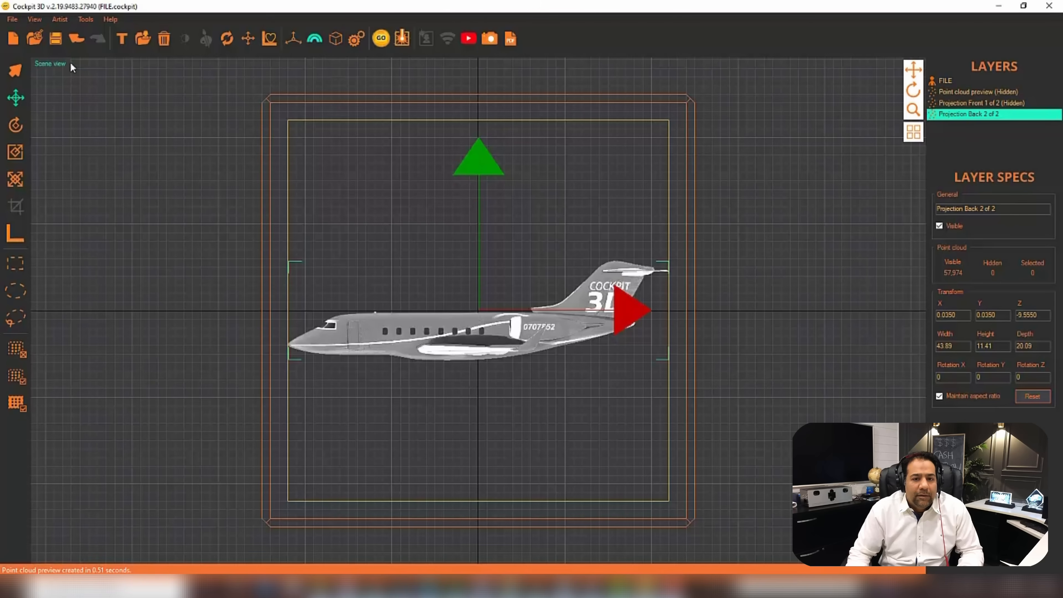
double_click(945, 86)
left_click_drag(913, 90, 971, 102)
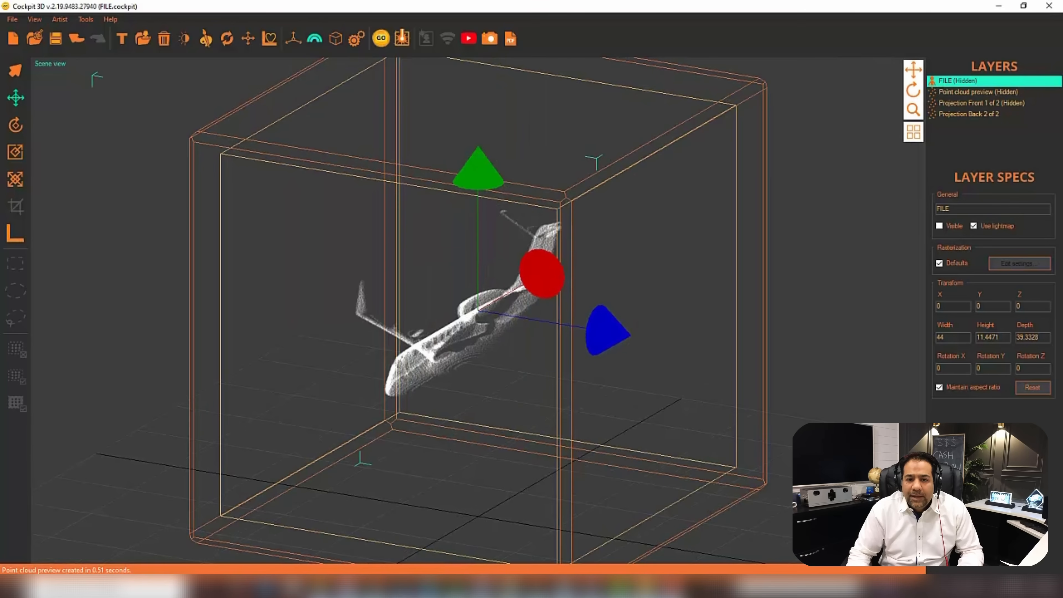
double_click(974, 103)
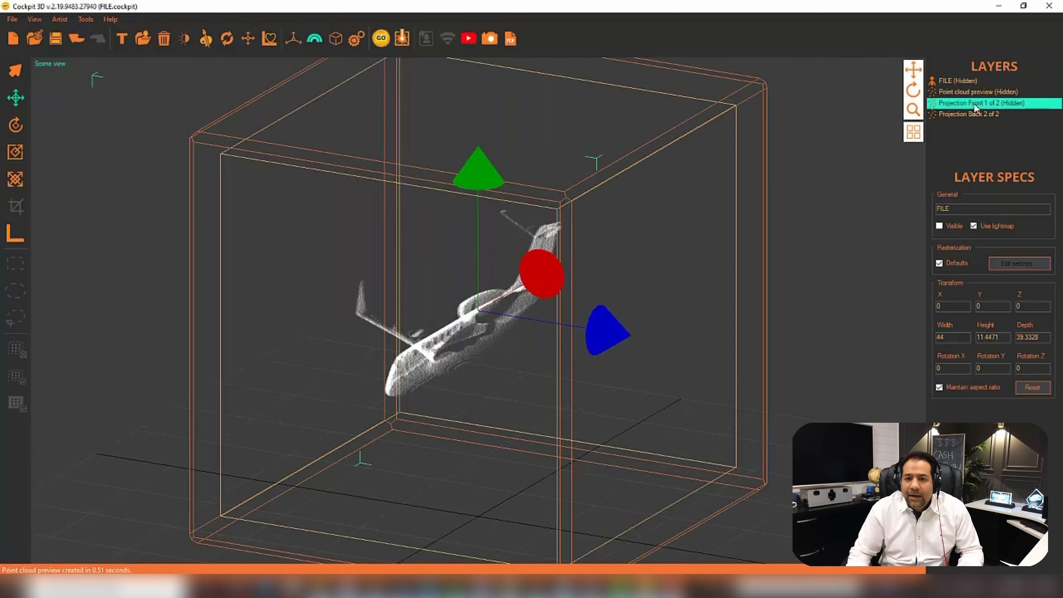
mouse_move(913, 89)
left_mouse_down()
mouse_move(939, 69)
mouse_move(928, 83)
mouse_move(906, 71)
mouse_move(938, 89)
mouse_move(923, 77)
mouse_move(941, 70)
mouse_move(935, 87)
left_mouse_up()
scroll(552, 194, "up", 5)
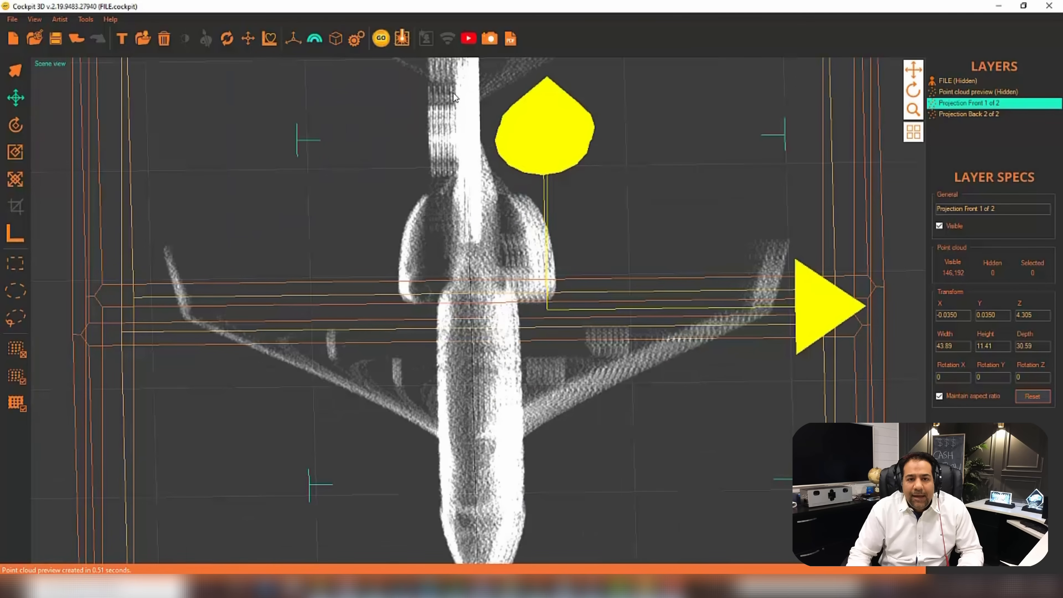
Step: Hide the Projection Back 2 of 2 layer and inspect the Front projection's points on their own from several sides
left_click(969, 114)
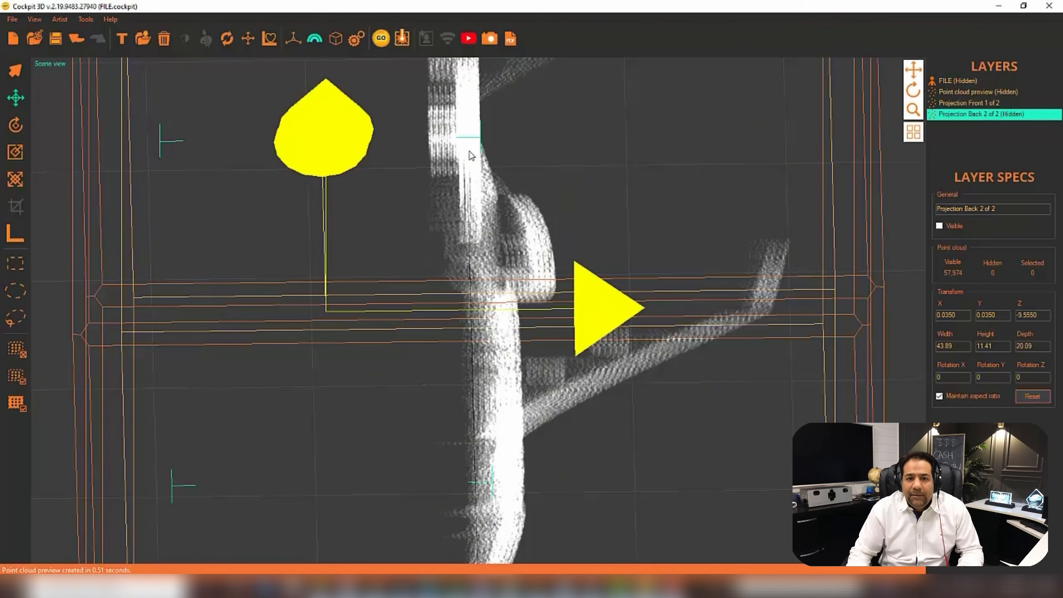
left_click_drag(915, 91, 883, 80)
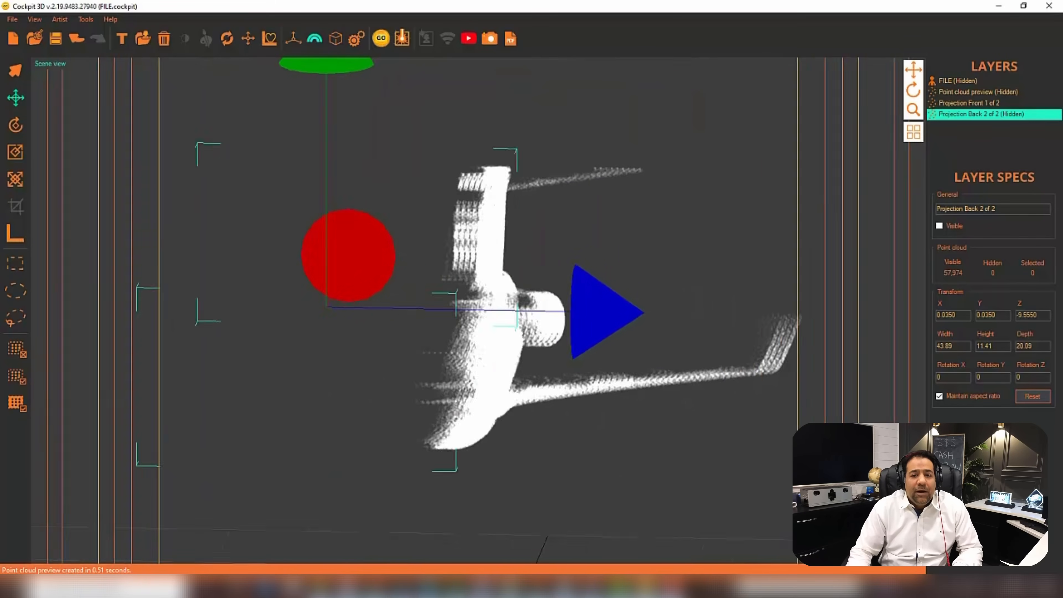
left_click_drag(913, 90, 827, 92)
left_click_drag(701, 186, 696, 186)
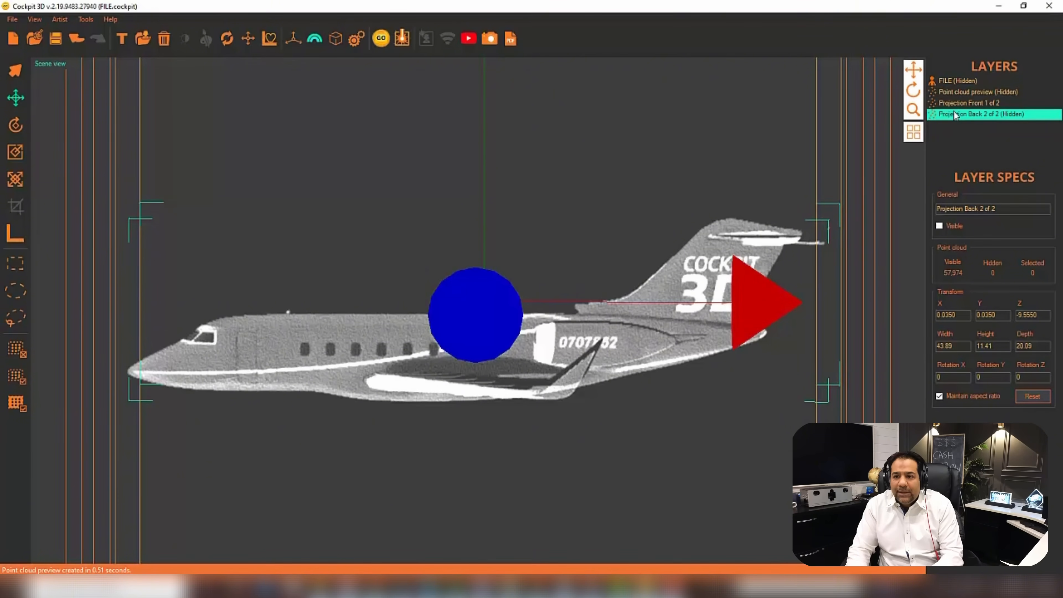
Step: Delete the Projection Front 1 of 2 layer and make the FILE model visible again
left_click(961, 104)
key("Delete")
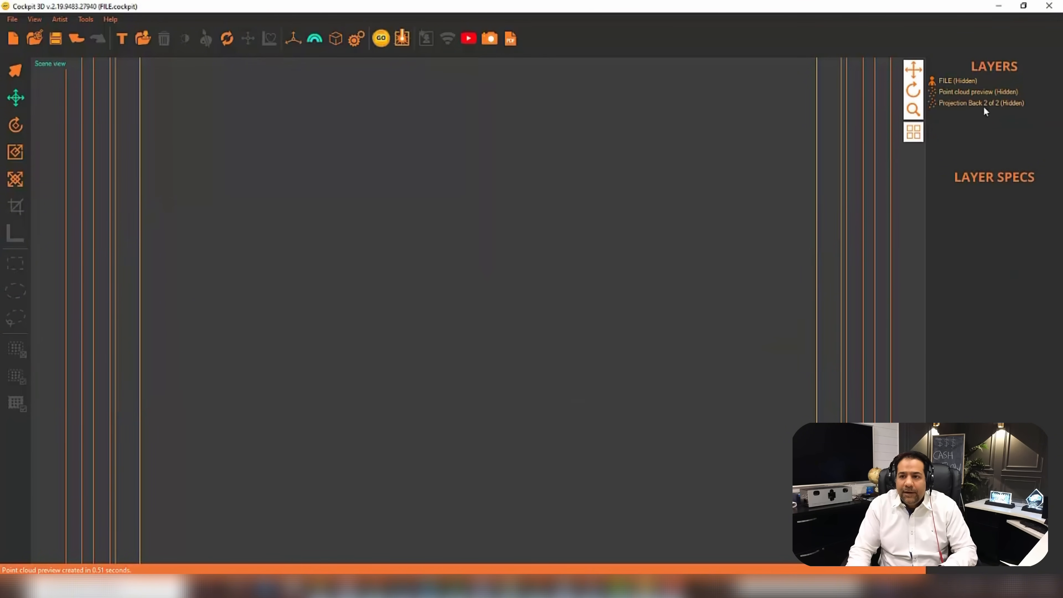
left_click(969, 101)
double_click(957, 81)
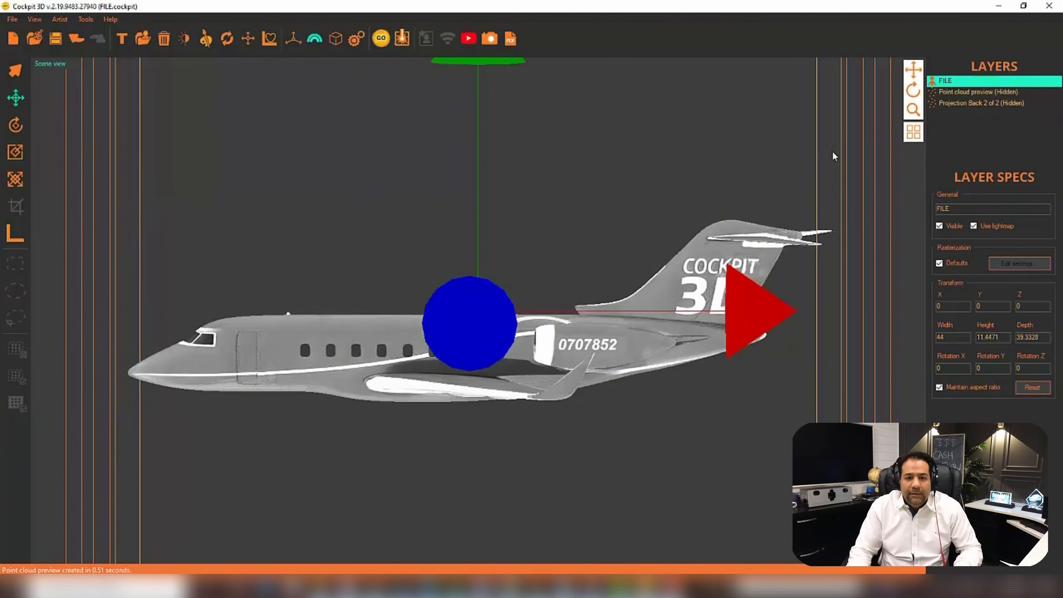
Step: Review the default geometry rasterizer settings, set the Z (layer) distance to 0.14, and regenerate the point cloud to inspect it
left_click(357, 41)
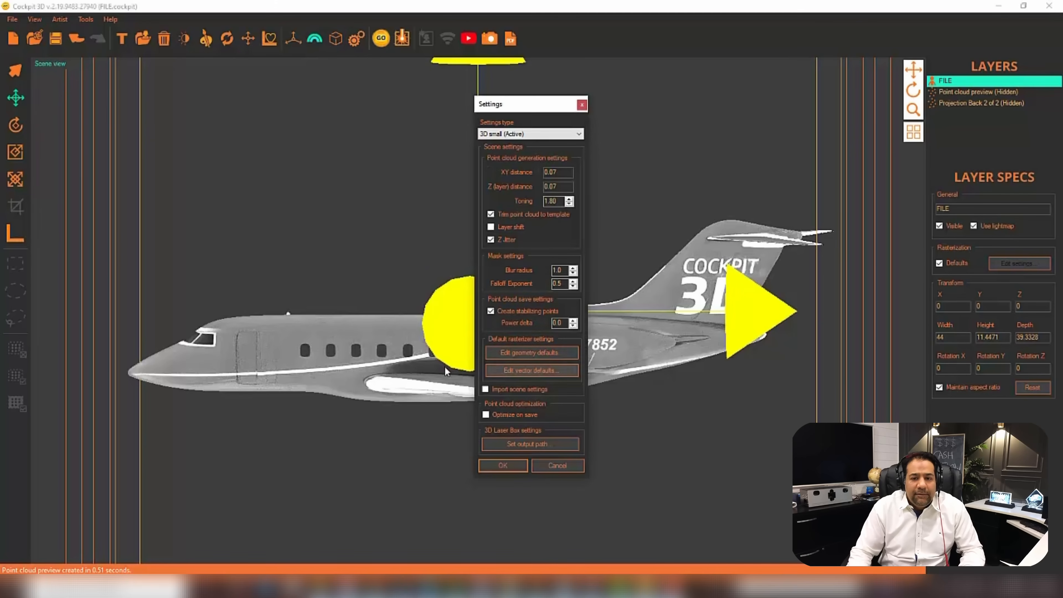
left_click(528, 351)
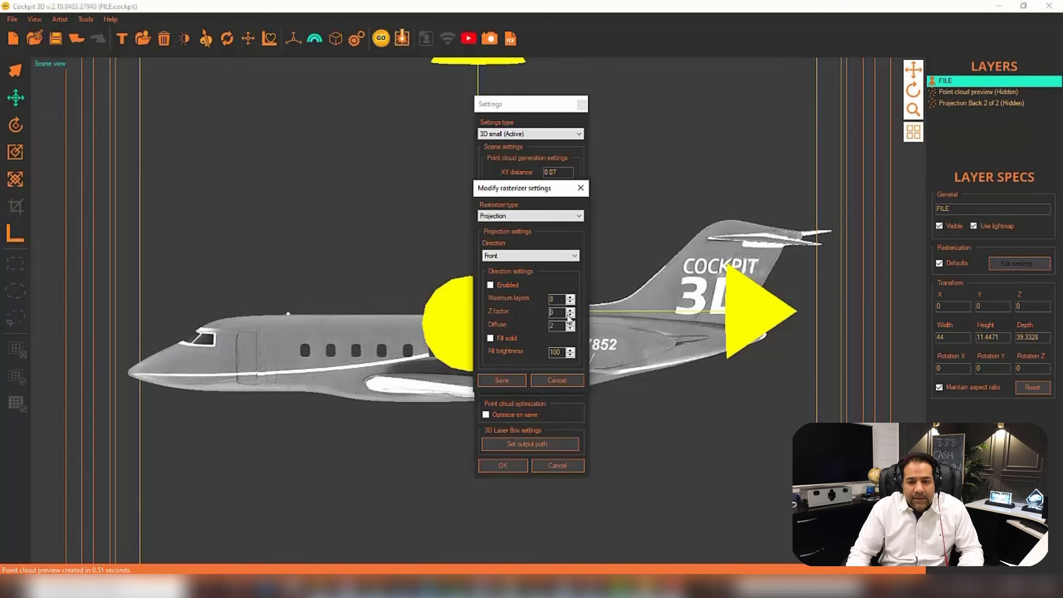
left_click(504, 379)
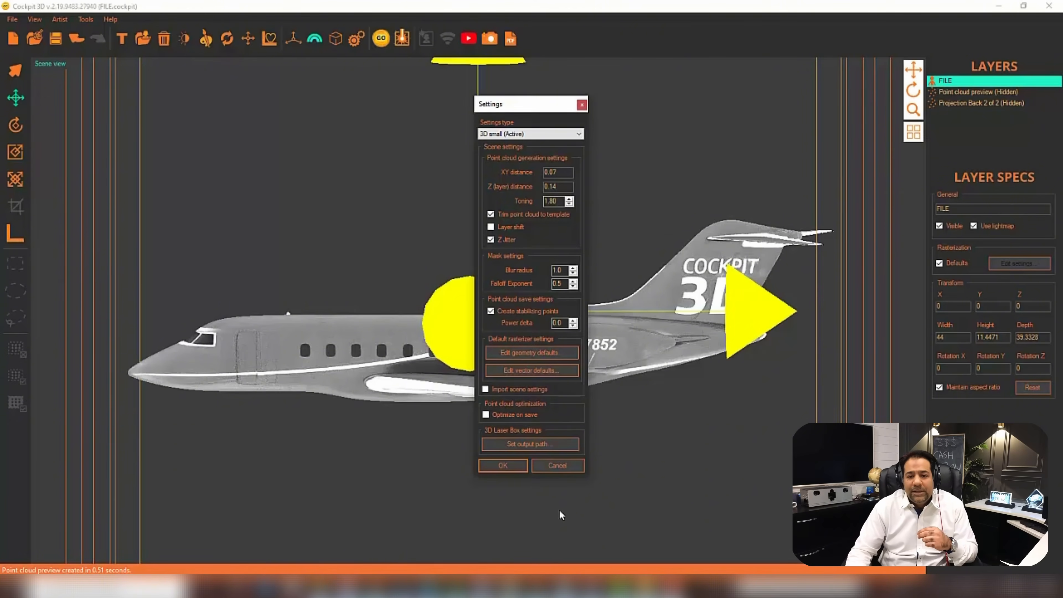
left_click(518, 467)
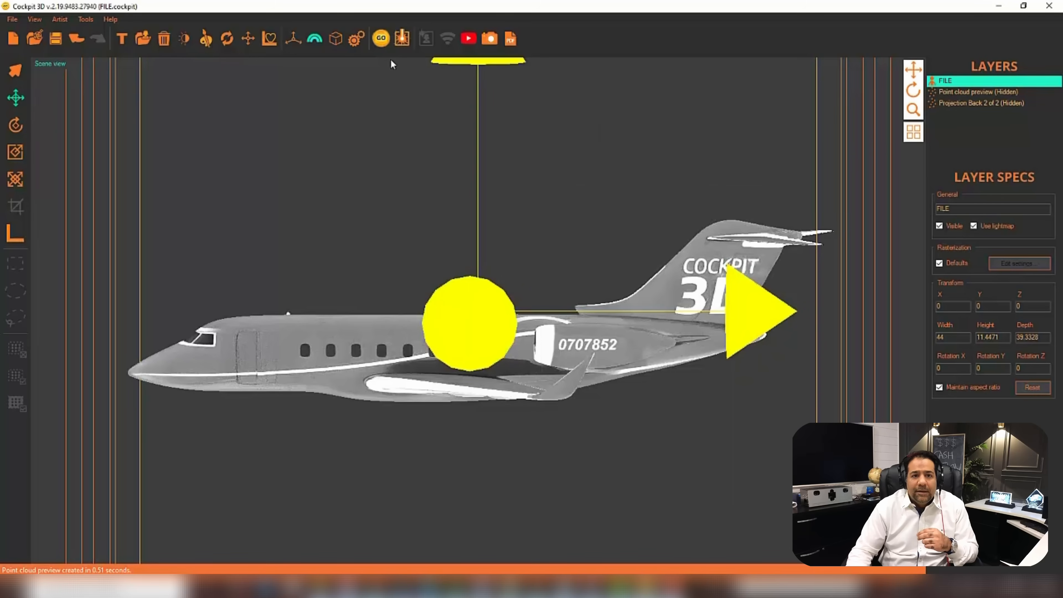
left_click(381, 38)
left_click_drag(910, 94, 754, 94)
left_click_drag(160, 95, 160, 109)
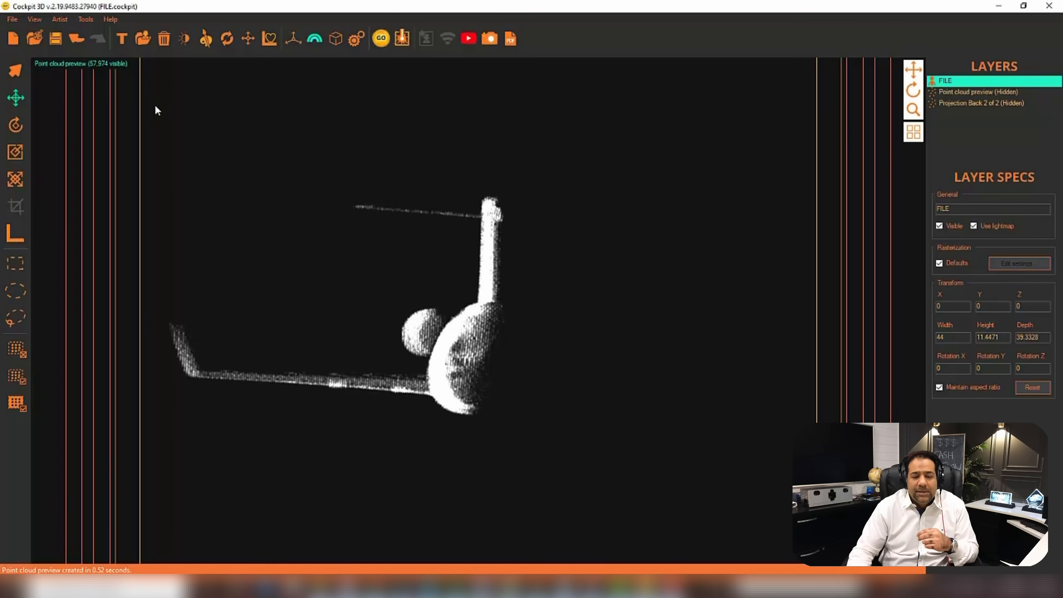
Step: Enable the Front projection and disable the Back projection in the default geometry rasterizer settings, and regenerate the point cloud
left_click(68, 66)
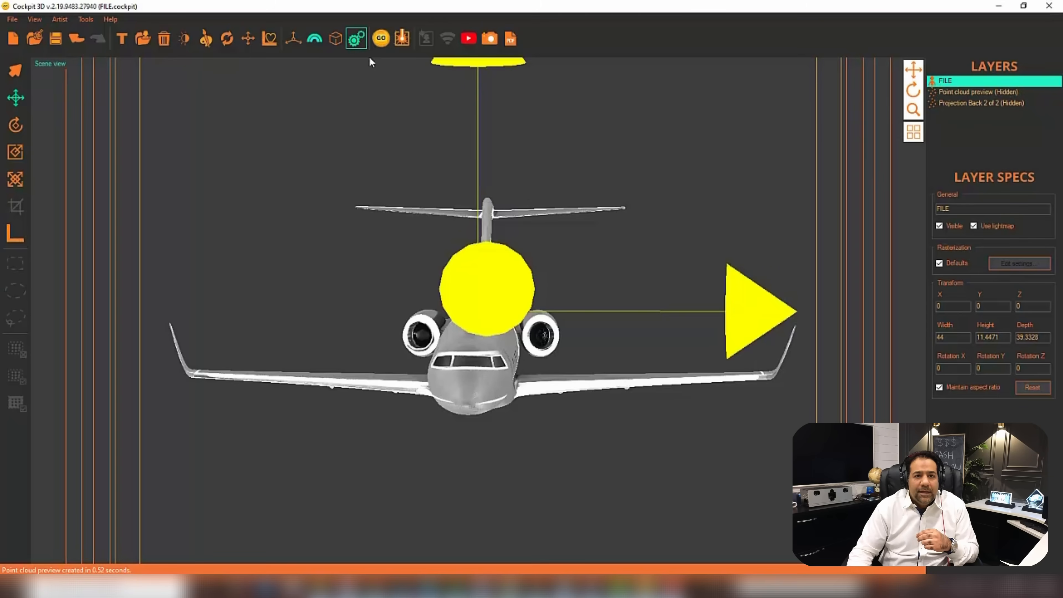
left_click(356, 39)
left_click(535, 353)
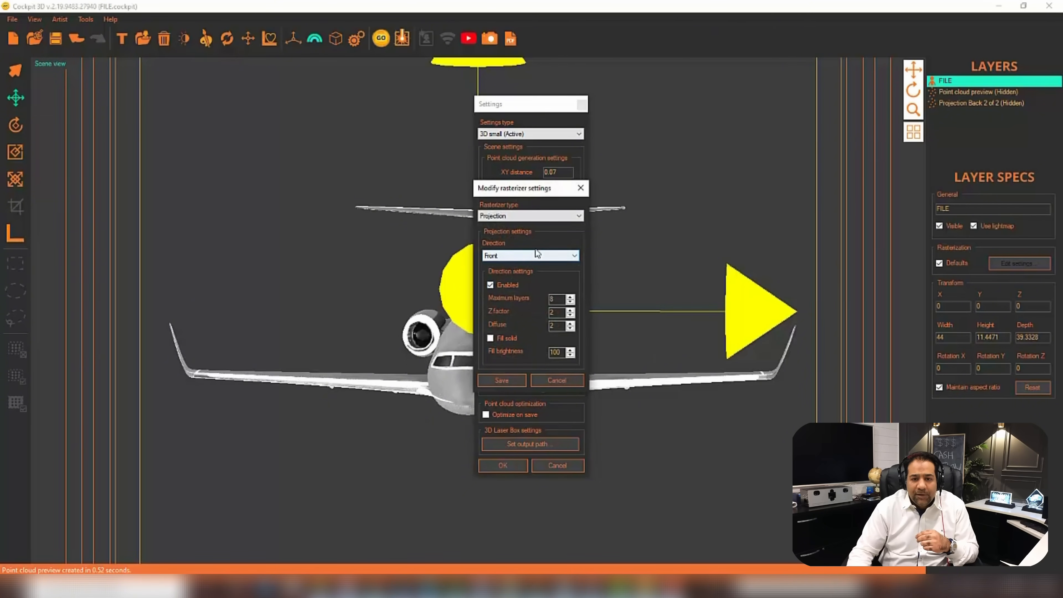
left_click(527, 257)
left_click(503, 273)
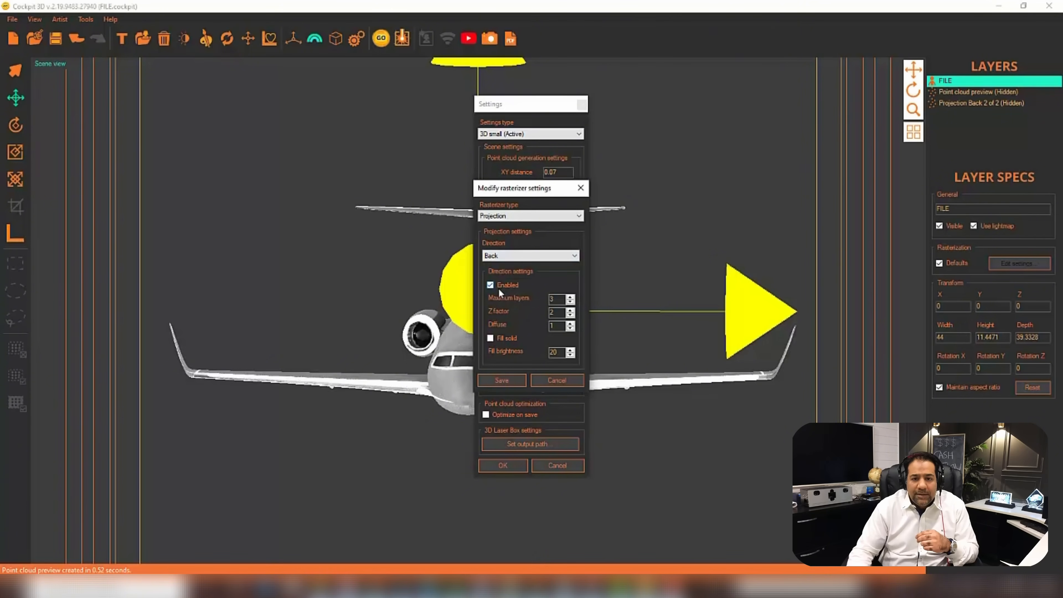
left_click(504, 380)
left_click(507, 463)
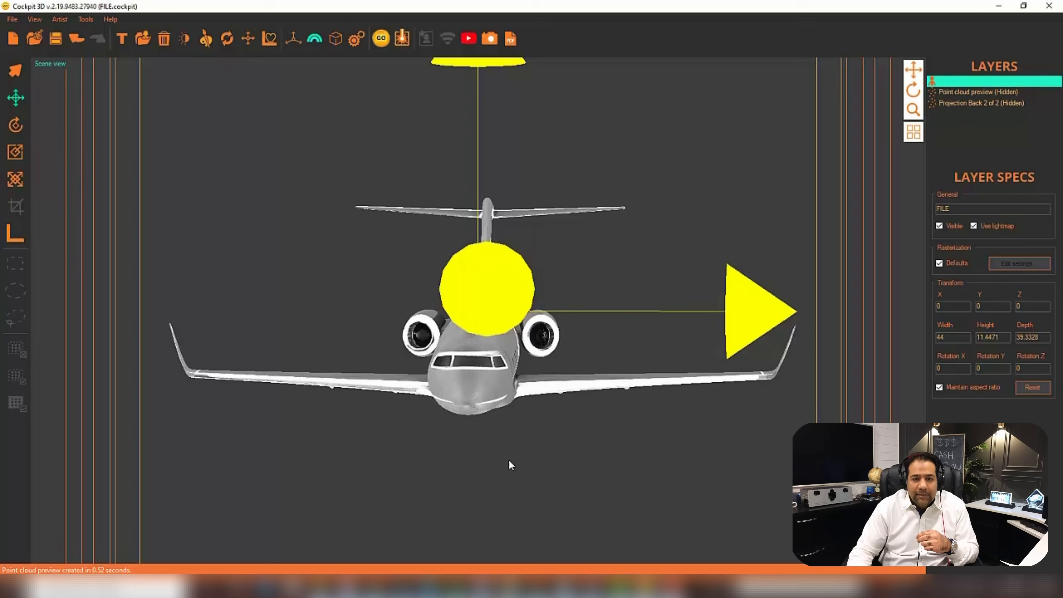
left_click(384, 41)
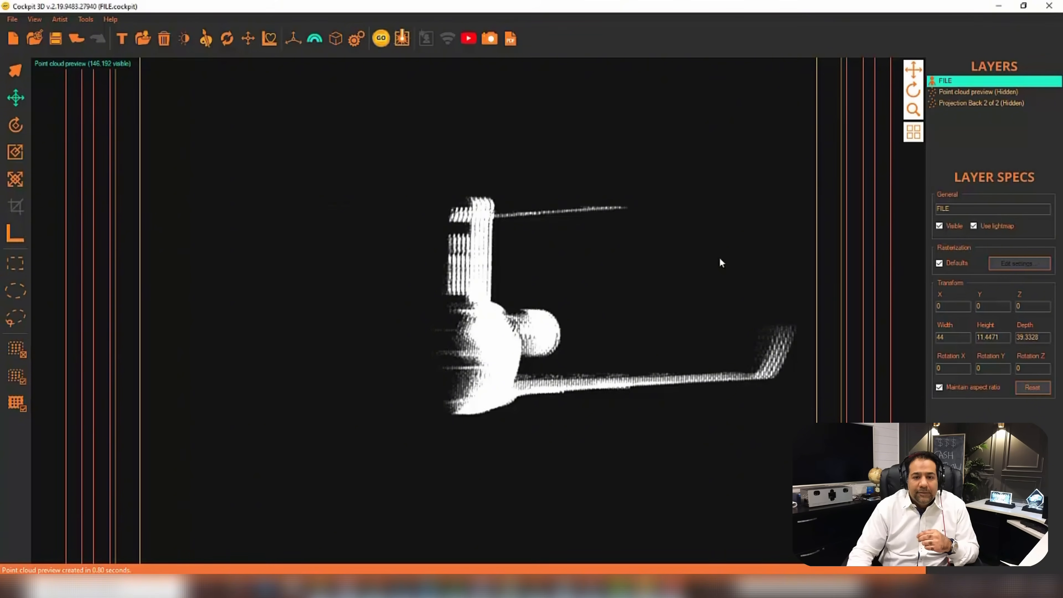
mouse_move(917, 90)
left_mouse_down()
mouse_move(917, 105)
mouse_move(904, 84)
mouse_move(915, 86)
left_mouse_up()
Step: Set the Front projection's maximum layers to 6 and the Z (layer) distance to 0.1, and regenerate the point cloud
left_click(356, 39)
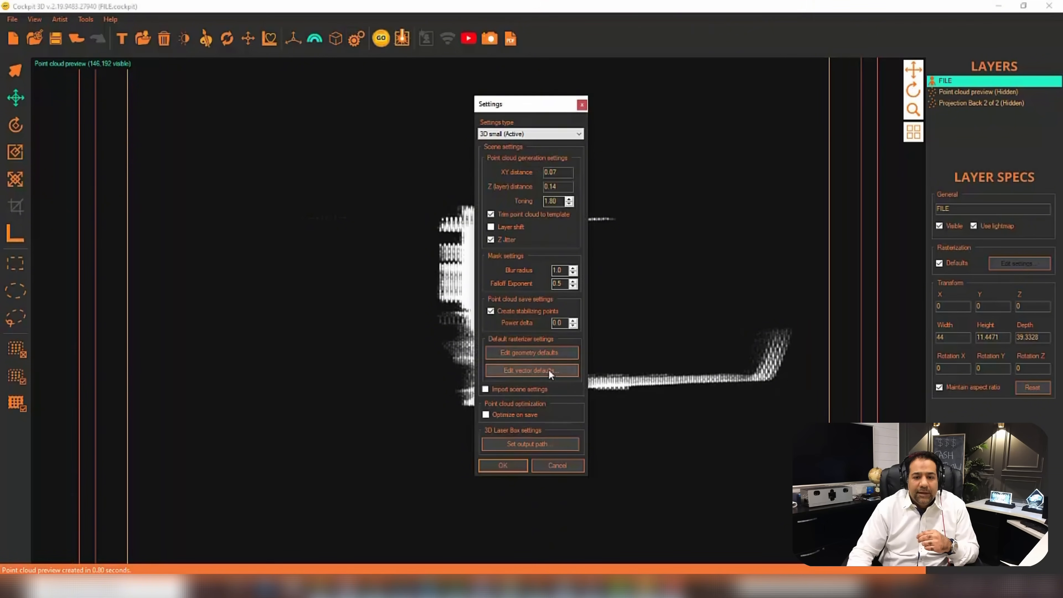
left_click(528, 359)
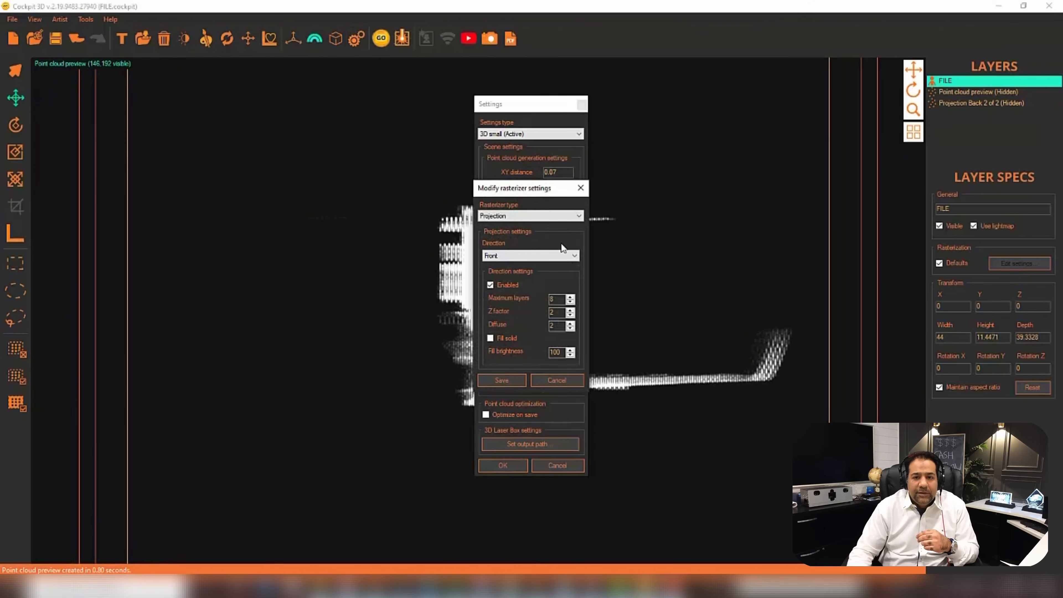
left_click(570, 303)
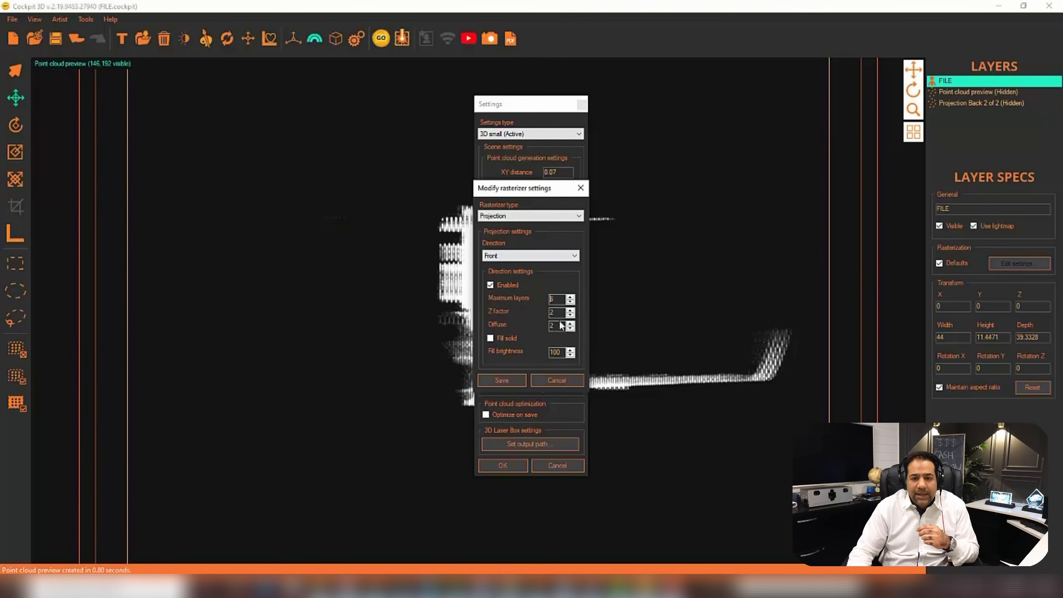
left_click(508, 380)
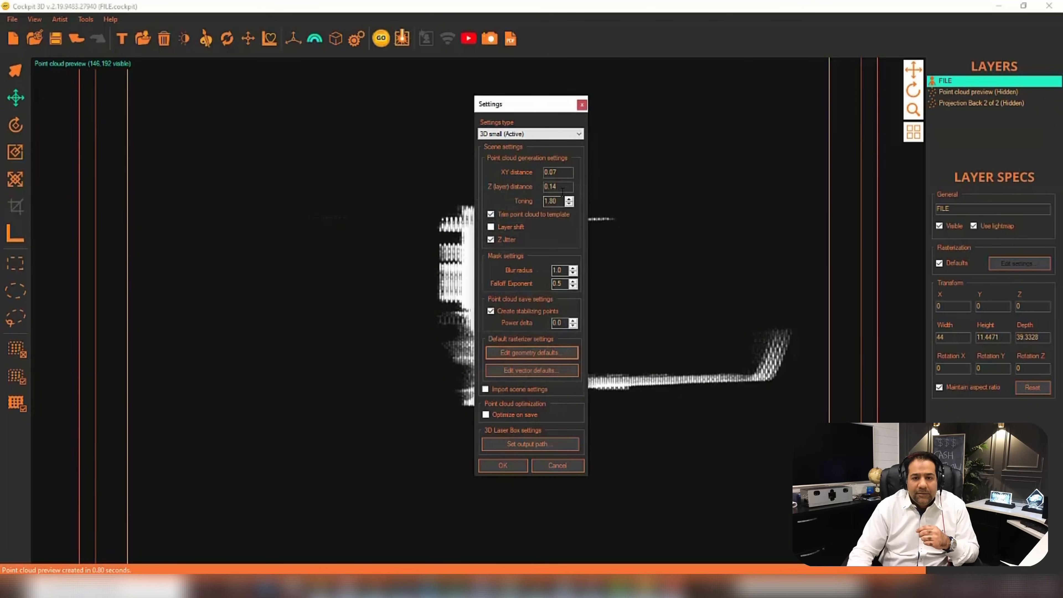
left_click(562, 188)
key("BackSpace")
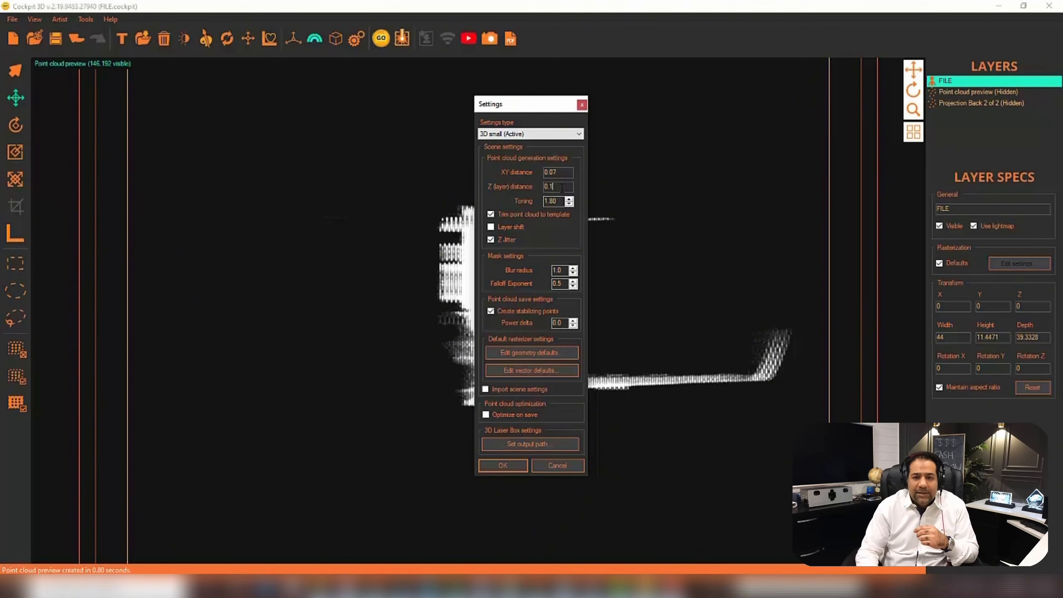
left_click(502, 466)
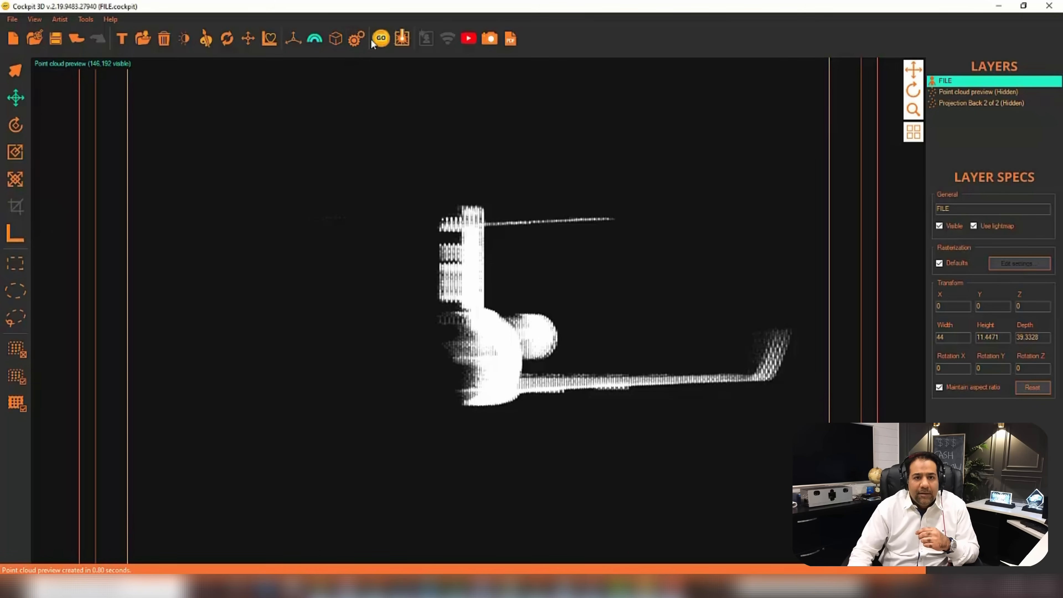
left_click(380, 38)
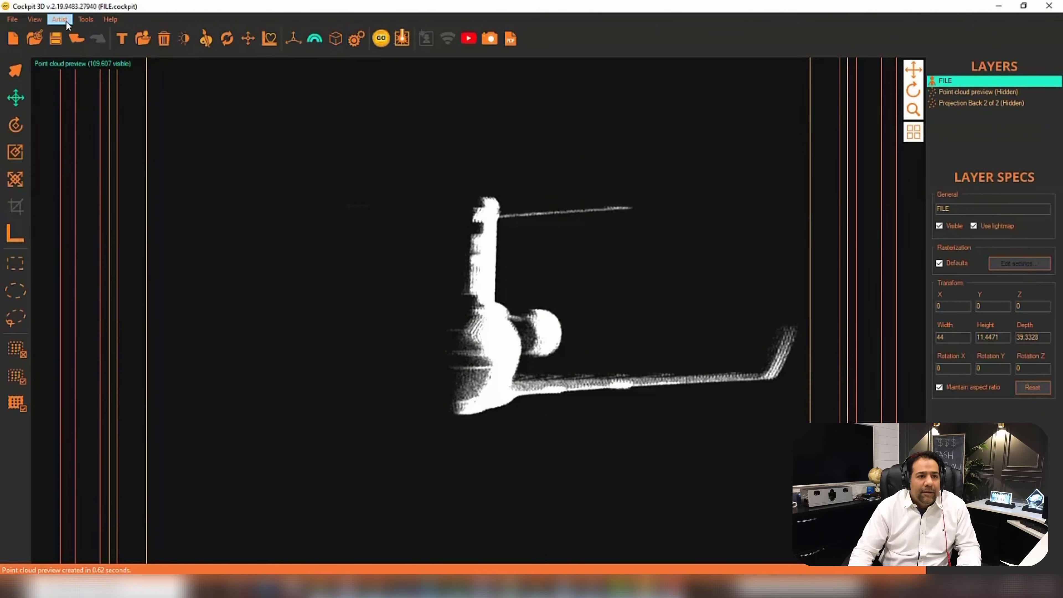
Step: Copy the visible points of the Front-only preview into a separate layer and rename it "Projection 1 of 2 Front"
left_click(89, 21)
left_click(114, 48)
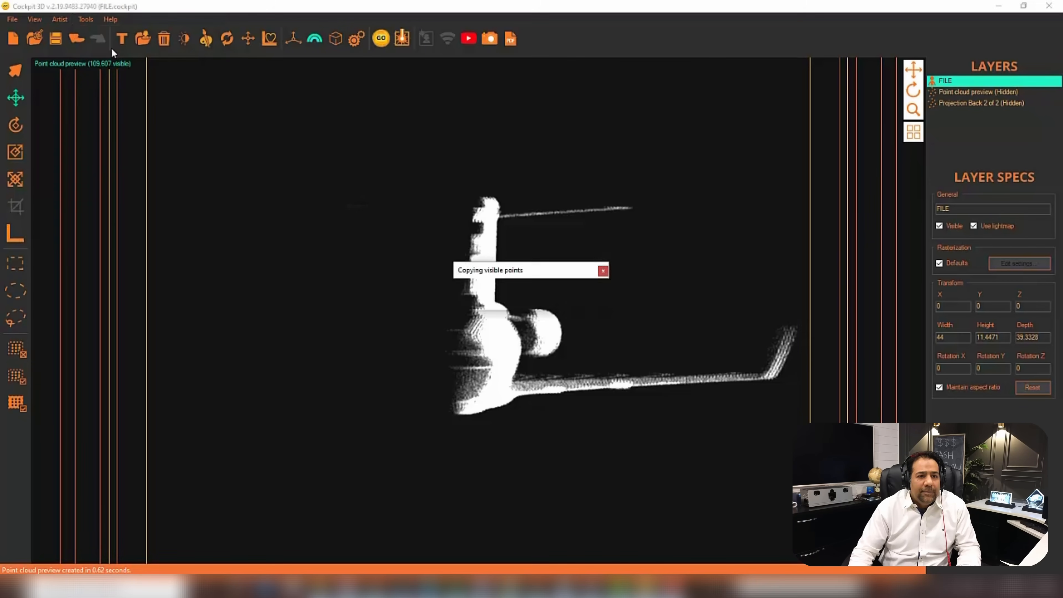
left_click(957, 114)
key("Tab")
type("Projectio")
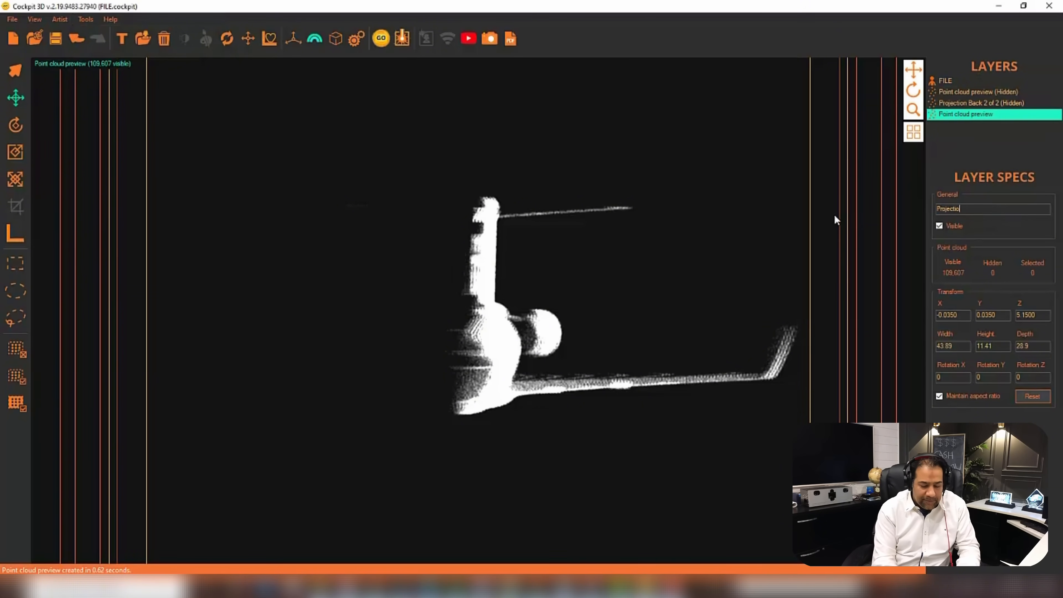
type("n 1 of ")
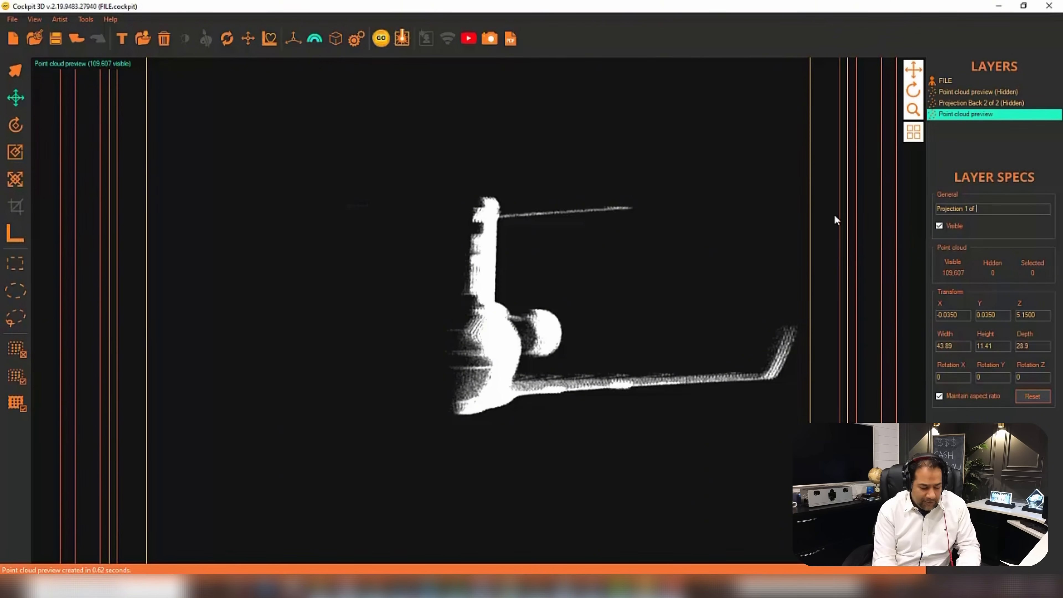
type("2 Front")
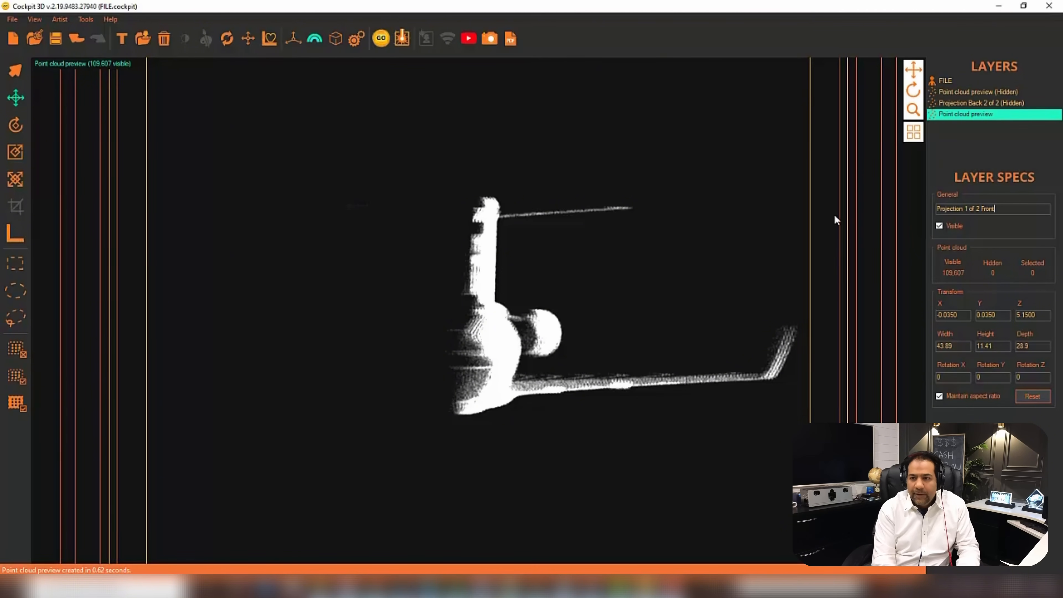
key("Return")
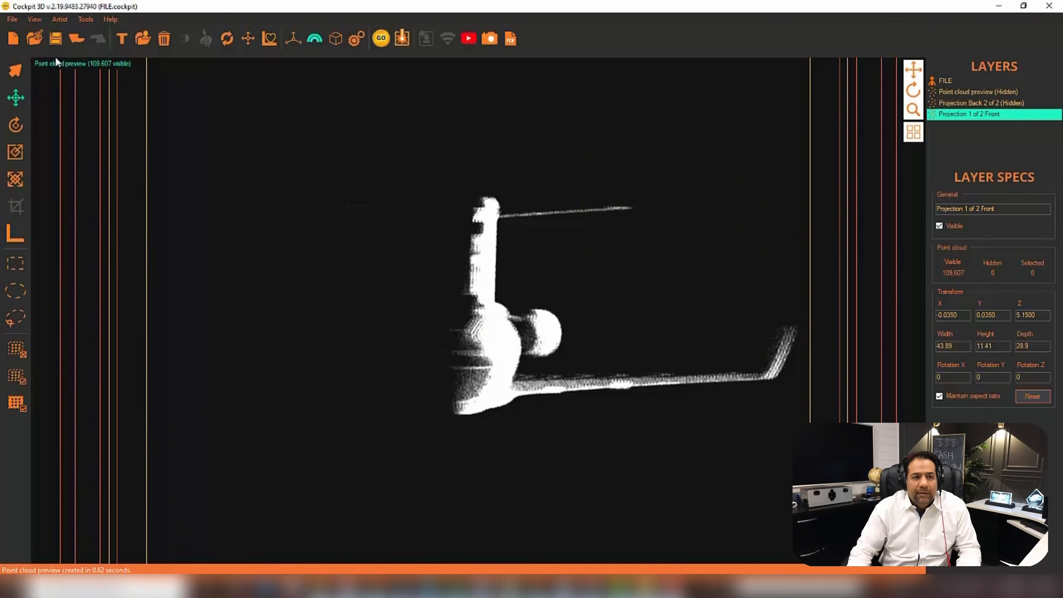
Step: Hide the FILE model and show the Back projection layer alongside the Front one in the scene view to examine the combined point cloud
left_click(63, 66)
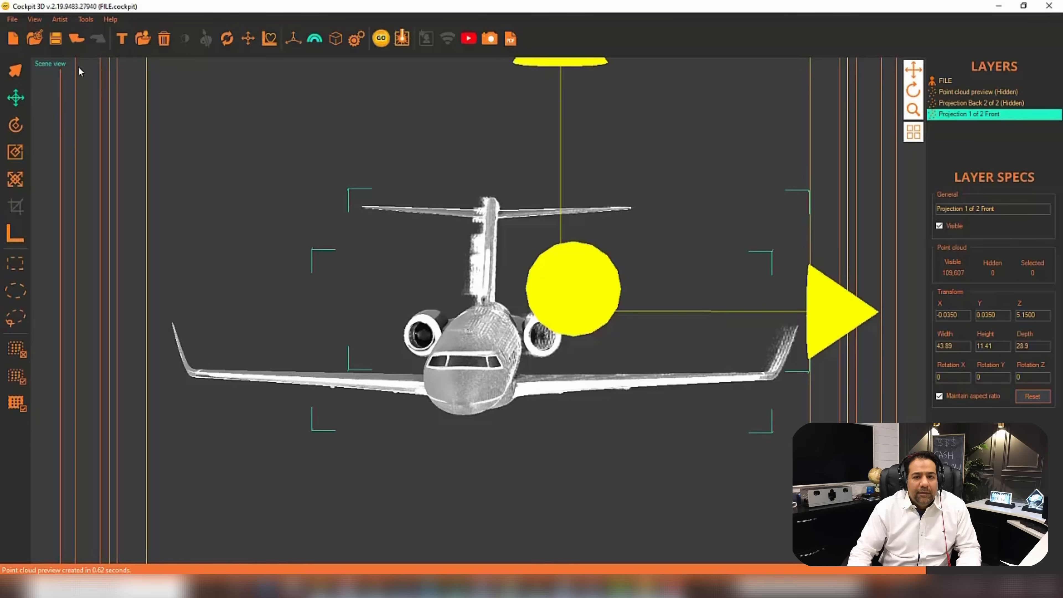
left_click(944, 82)
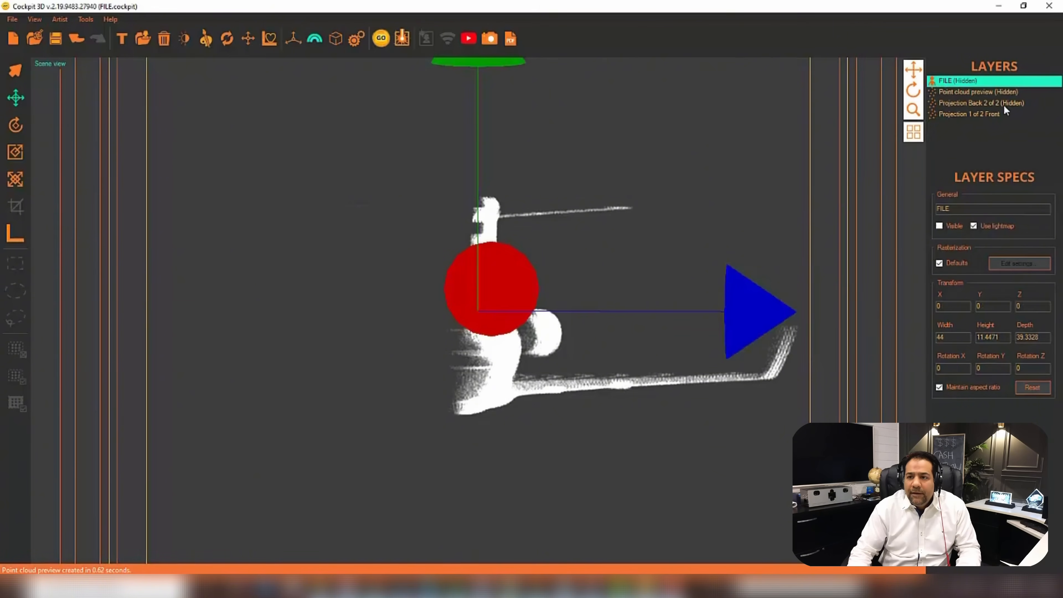
left_click(979, 105)
left_click_drag(914, 91, 878, 315)
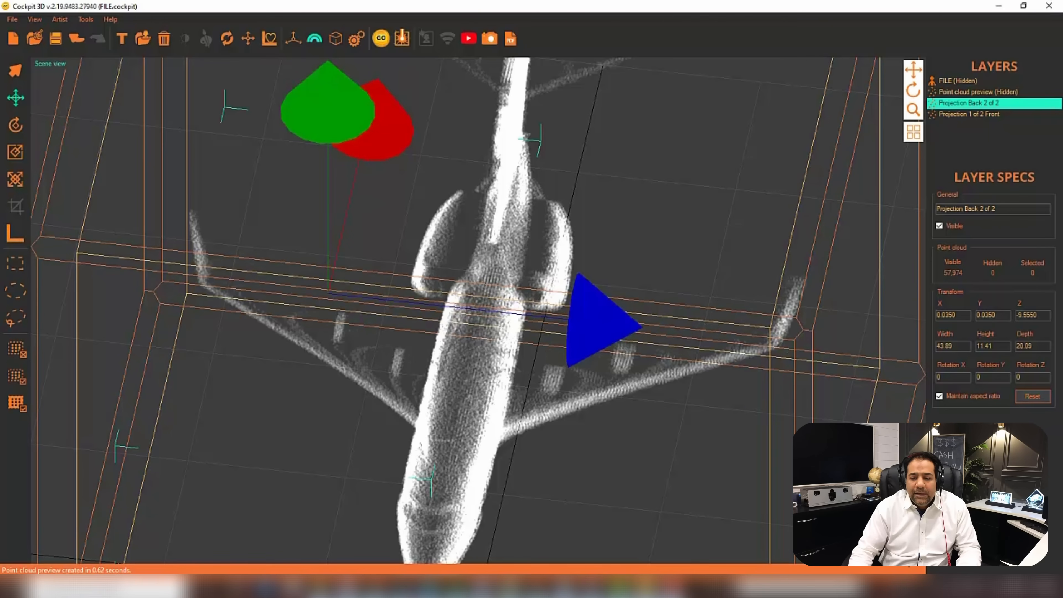
key("f")
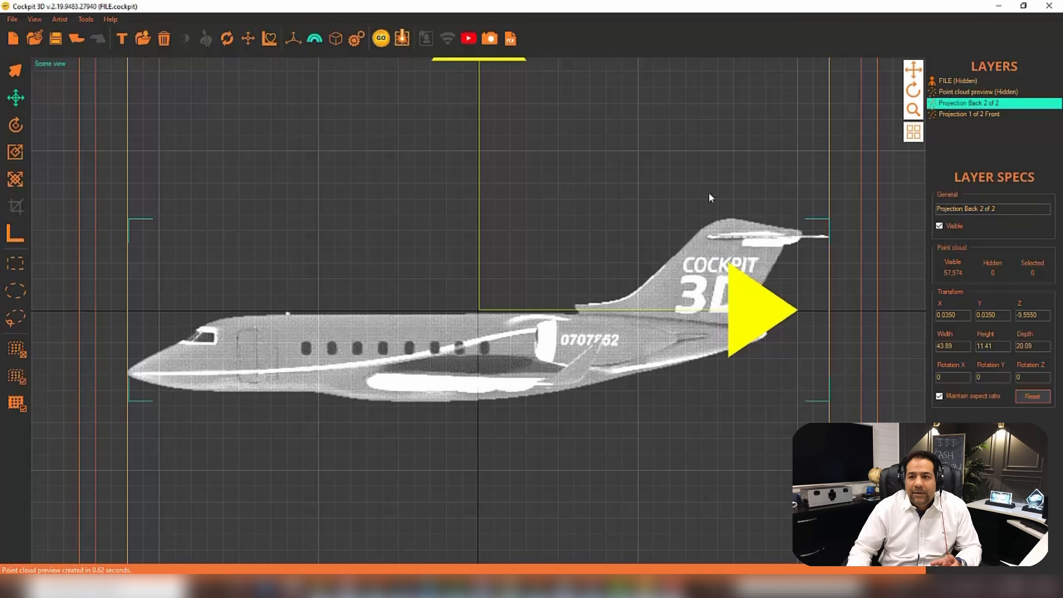
Step: Hide both the Back and Front projection layers and show the FILE model again
double_click(979, 104)
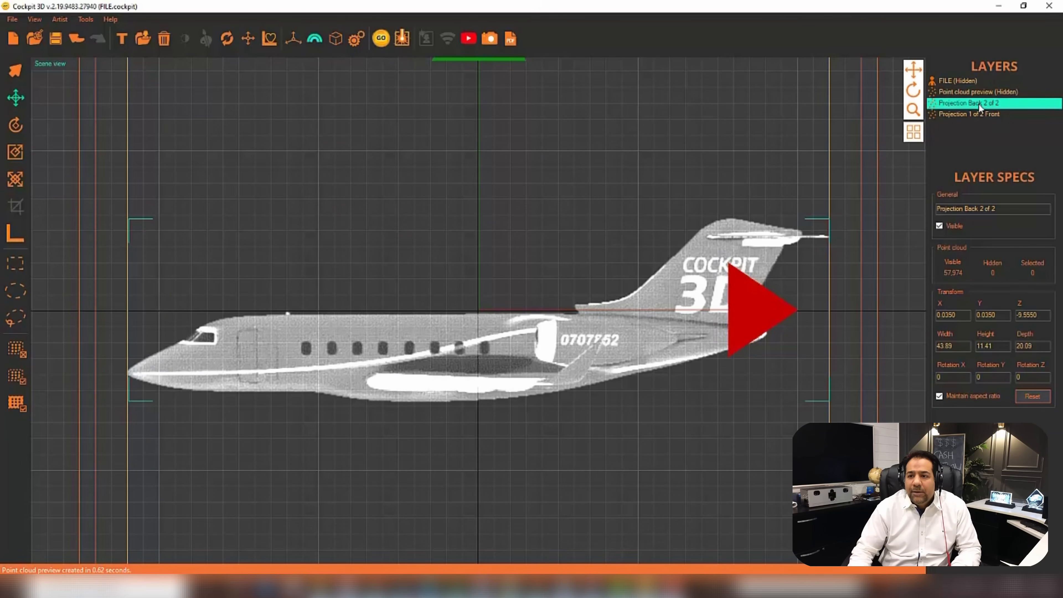
double_click(978, 114)
double_click(956, 80)
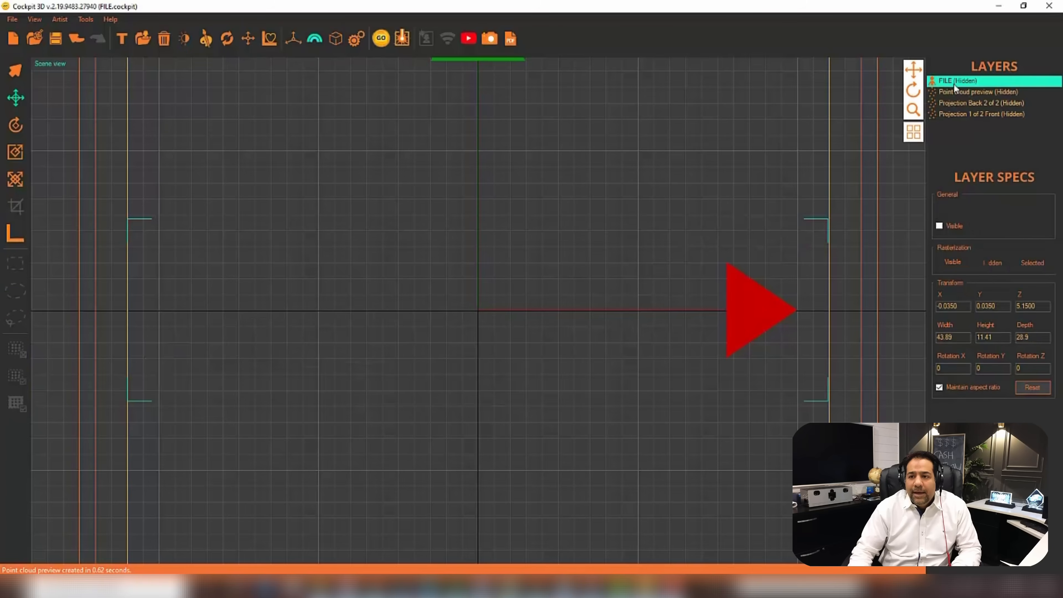
Step: Set the default geometry rasterizer to X-ray with 1 maximum layer, the XY distance to 0.1 and the Z (layer) distance to 0.16
left_click(356, 38)
left_click(542, 352)
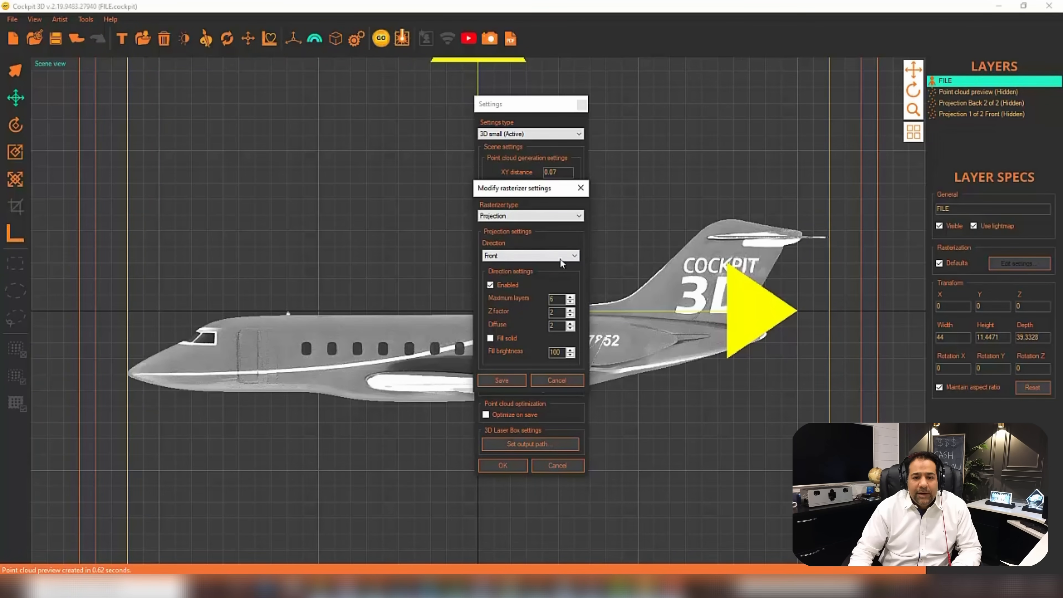
left_click(557, 215)
left_click(519, 236)
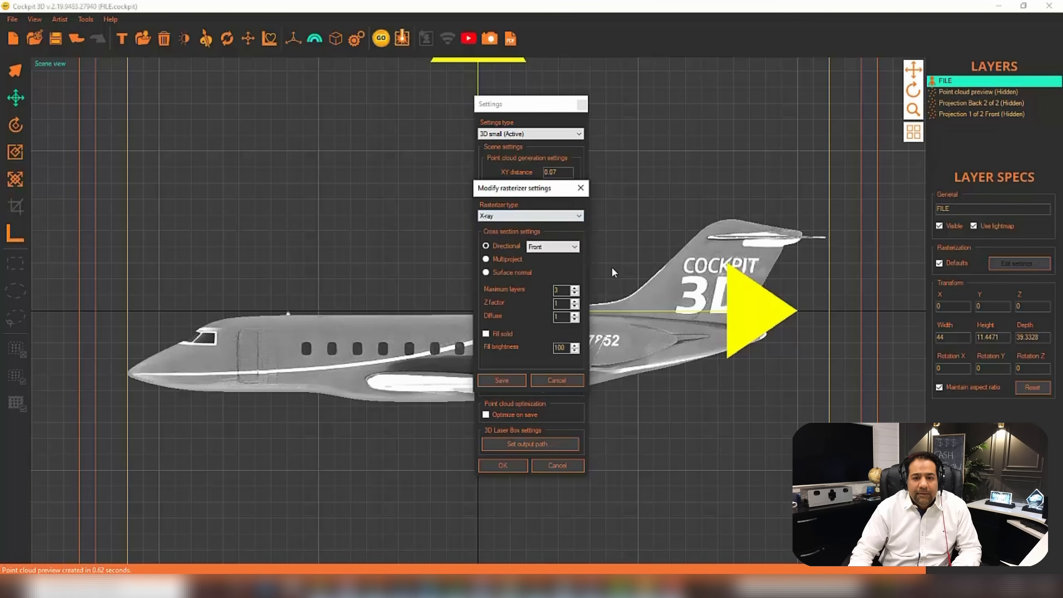
type("1")
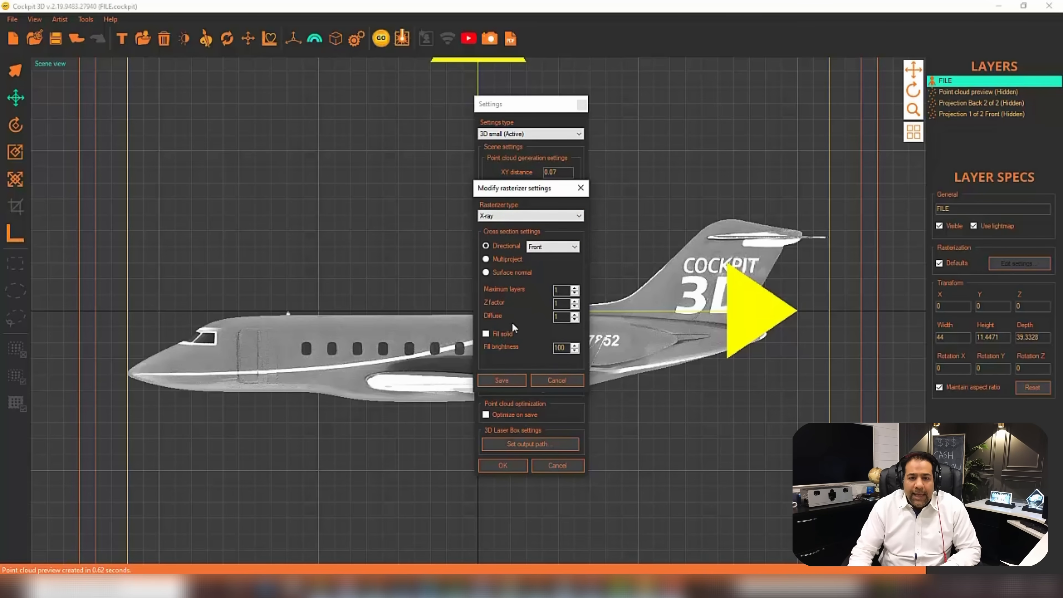
left_click(504, 381)
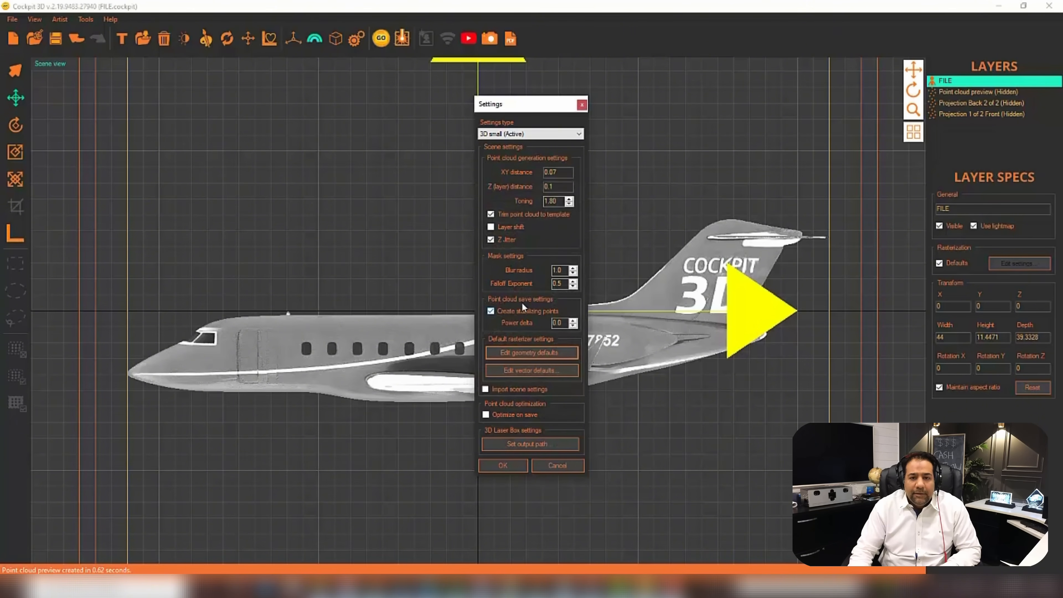
left_click(568, 176)
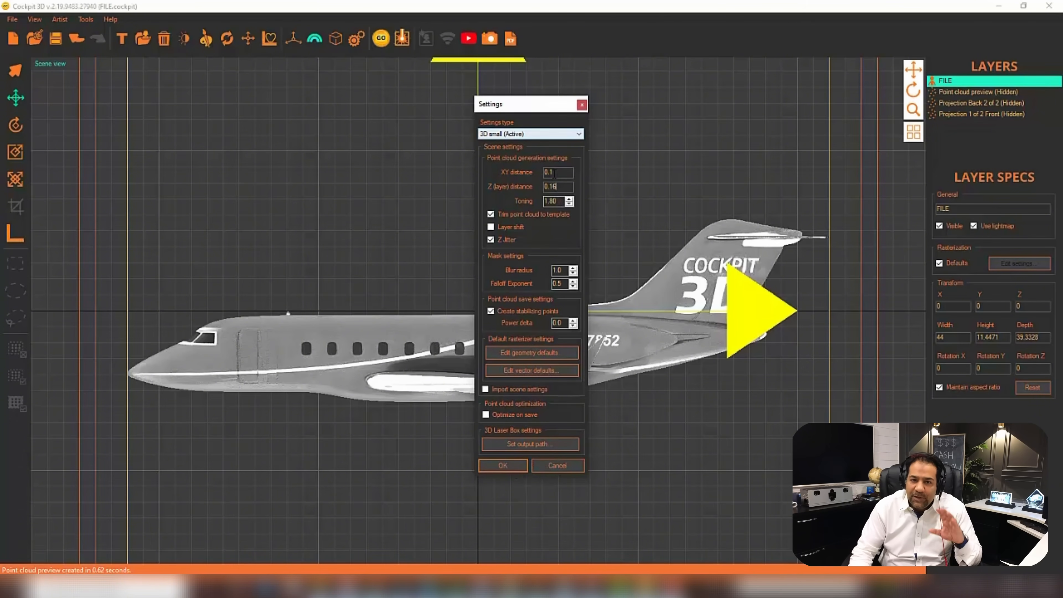
left_click(521, 466)
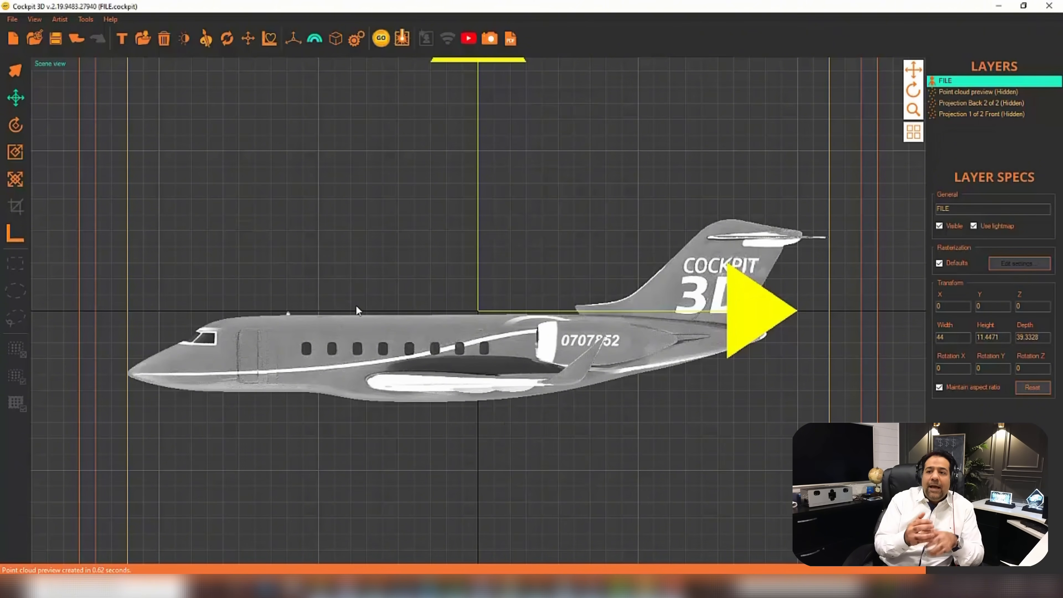
left_click(962, 114)
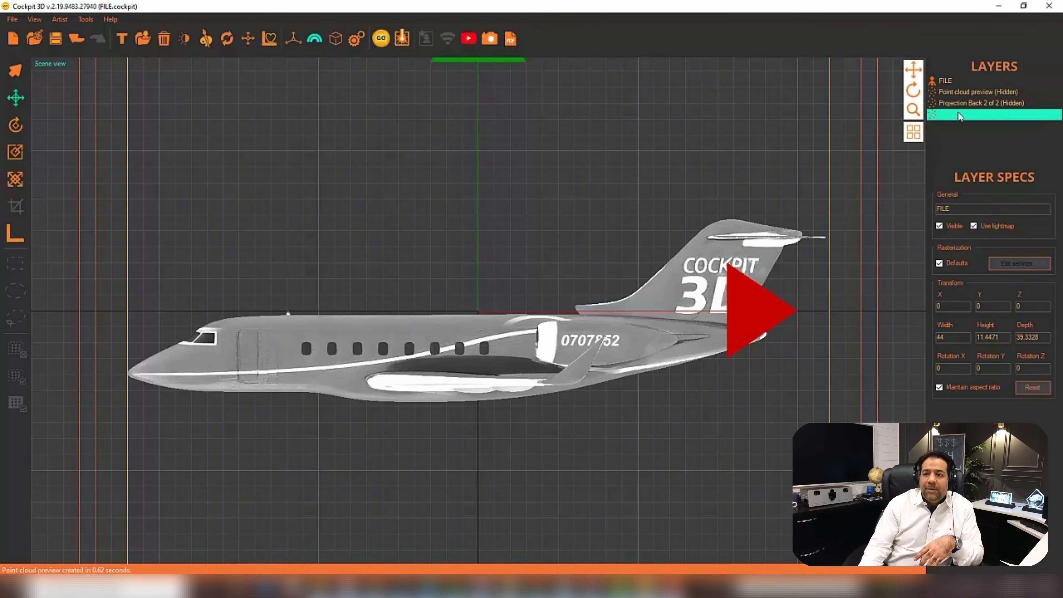
left_click(982, 105)
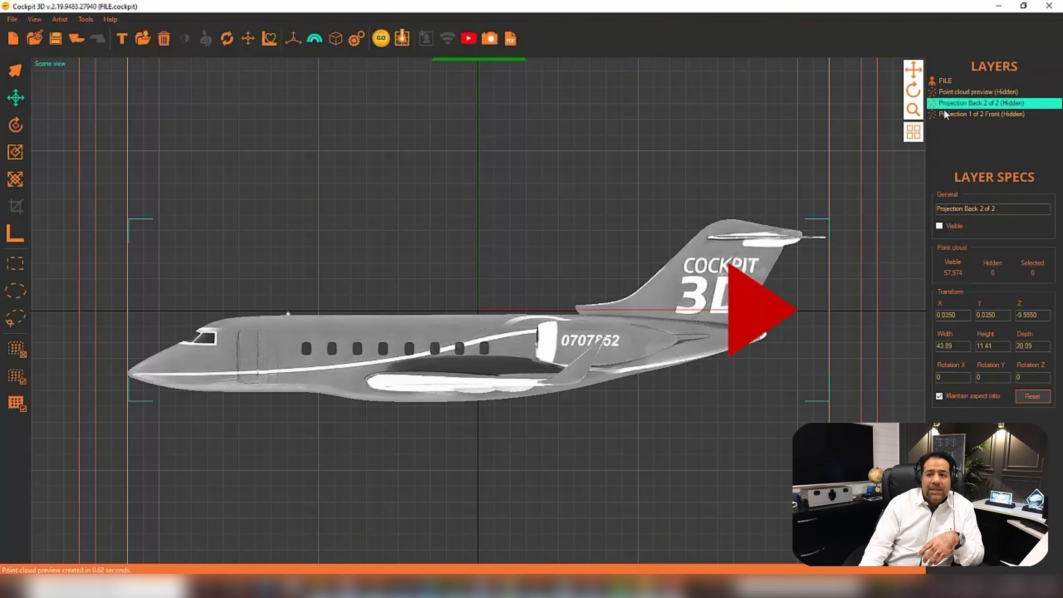
left_click(963, 92)
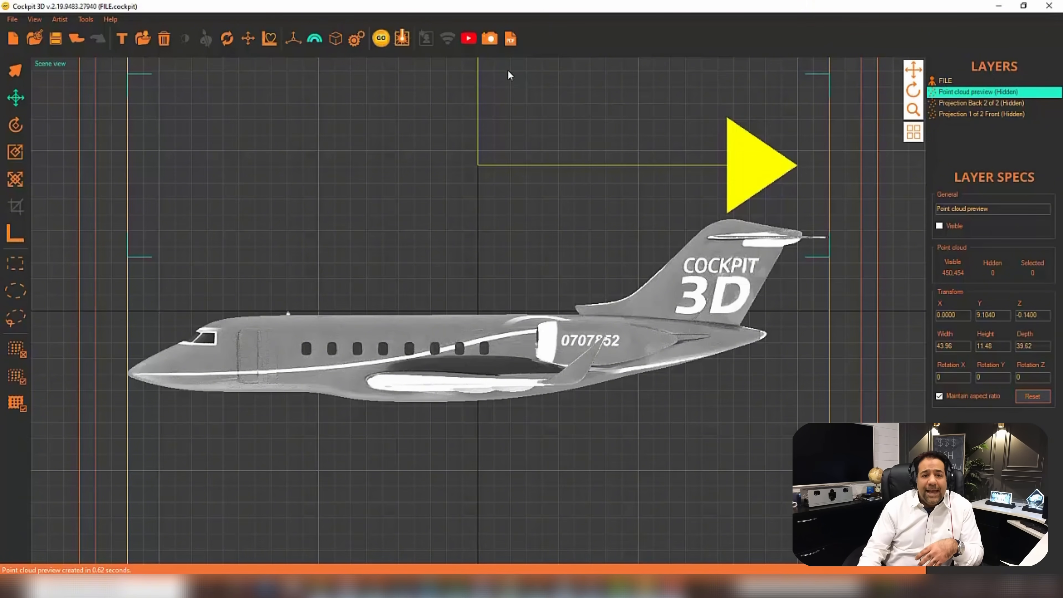
Step: Check the X-ray geometry rasterizer defaults, and regenerate the point cloud preview to examine it from an angle
left_click(356, 39)
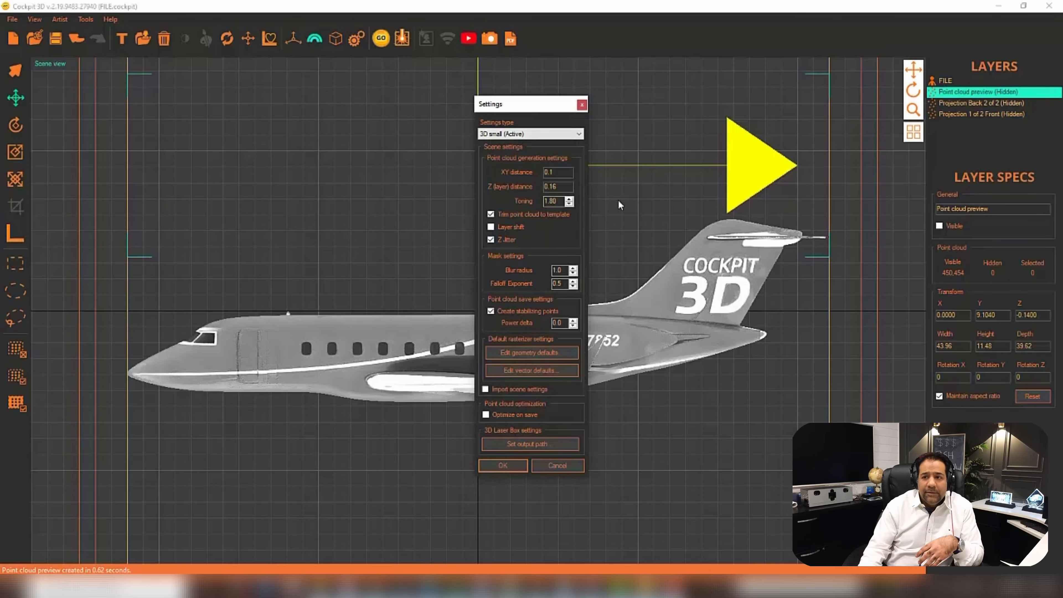
left_click(544, 351)
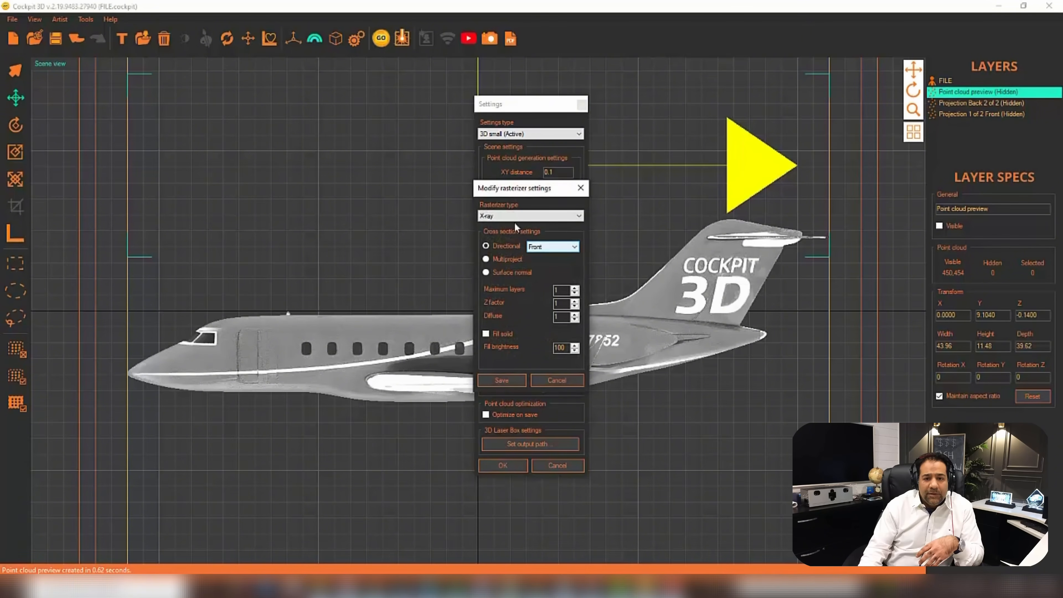
left_click(537, 381)
left_click(507, 467)
left_click(380, 38)
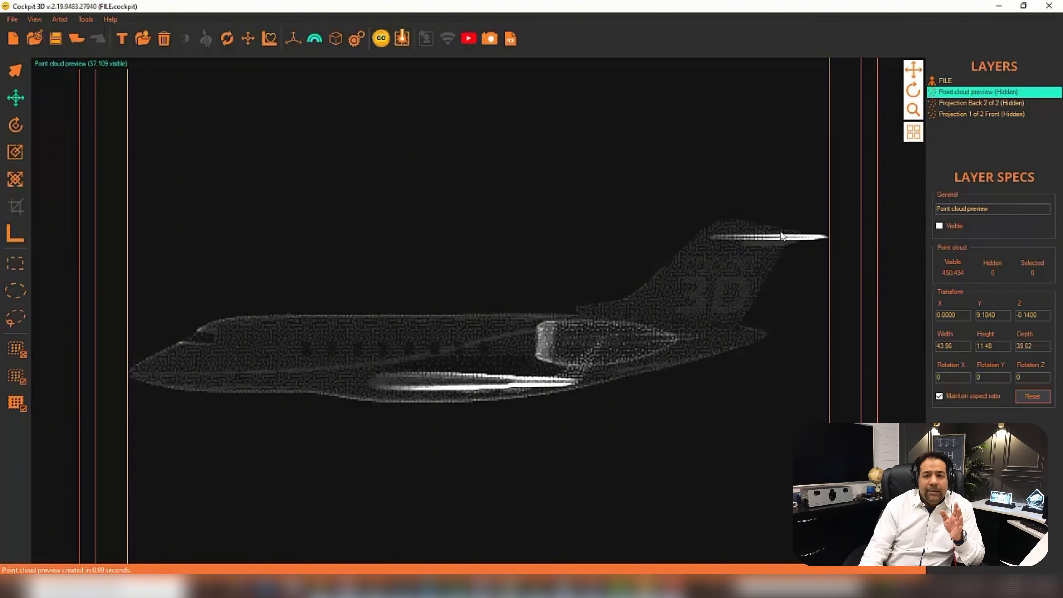
left_click_drag(914, 91, 897, 76)
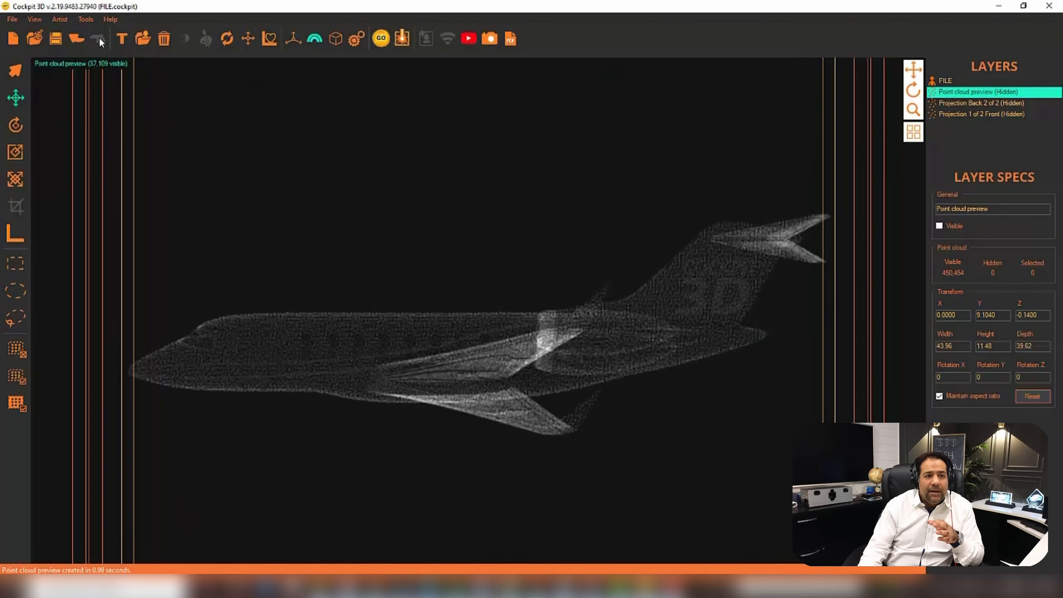
Step: Copy the visible points of the X-ray preview into a separate layer and rename it "Xray 360"
left_click(85, 19)
left_click(111, 45)
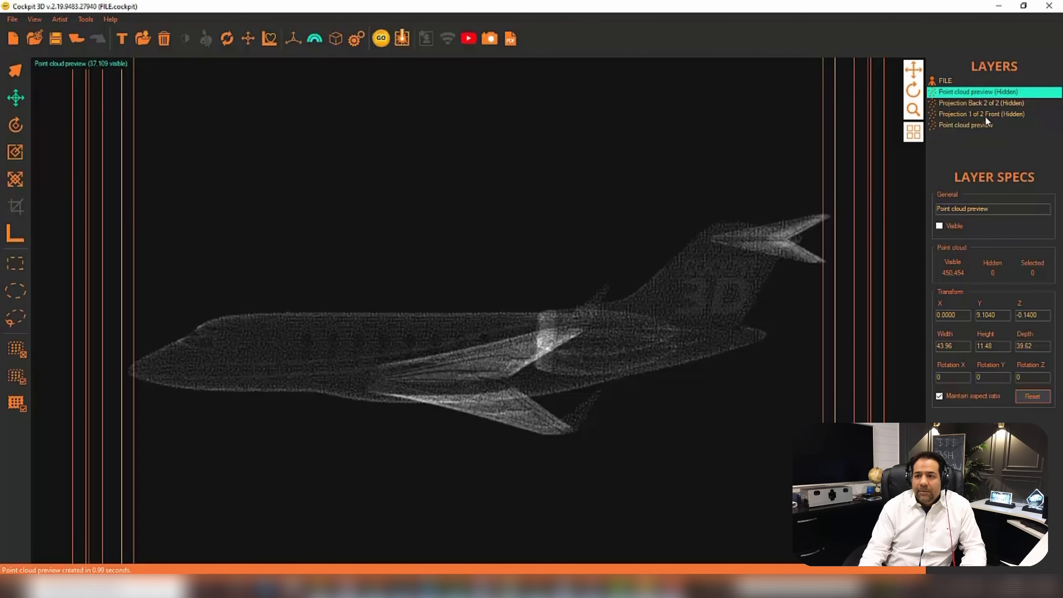
left_click(977, 125)
triple_click(1011, 210)
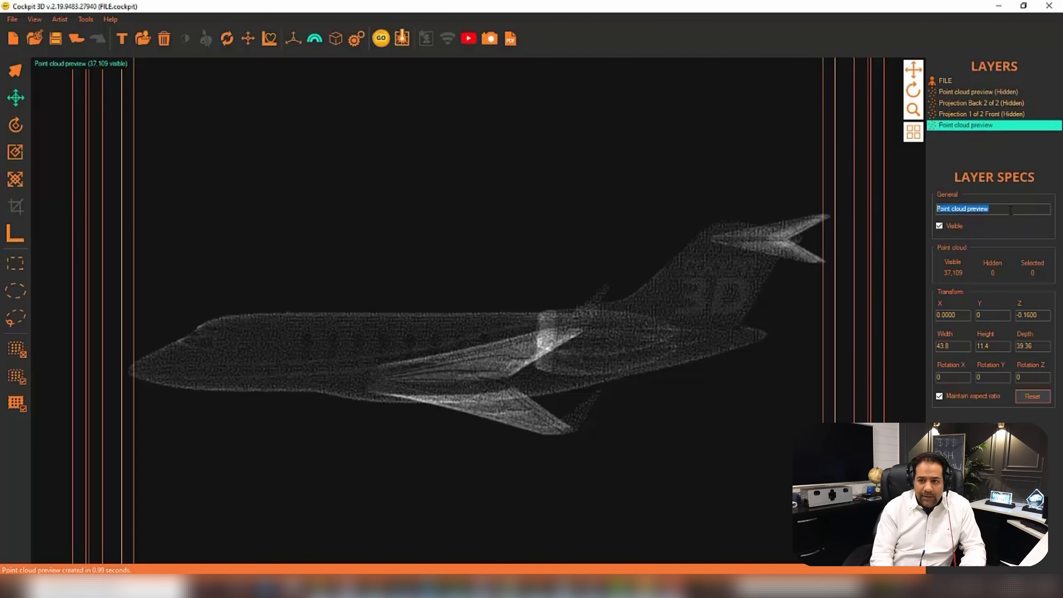
type("Xray 36")
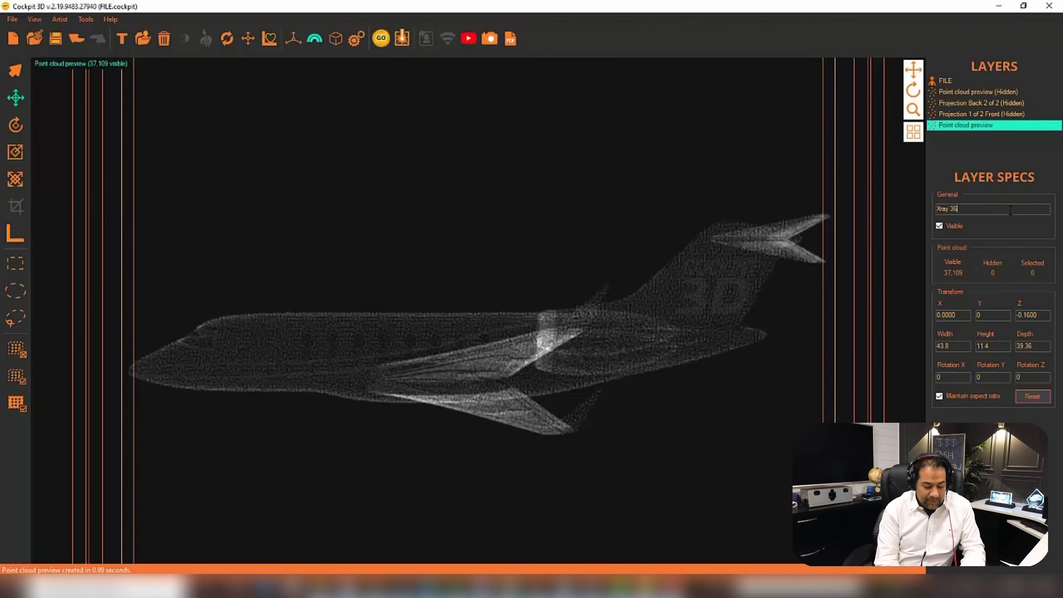
Step: In the scene view, hide the FILE model and show the Front, Back and Xray 360 layers together to examine the combined airplane
left_click(102, 75)
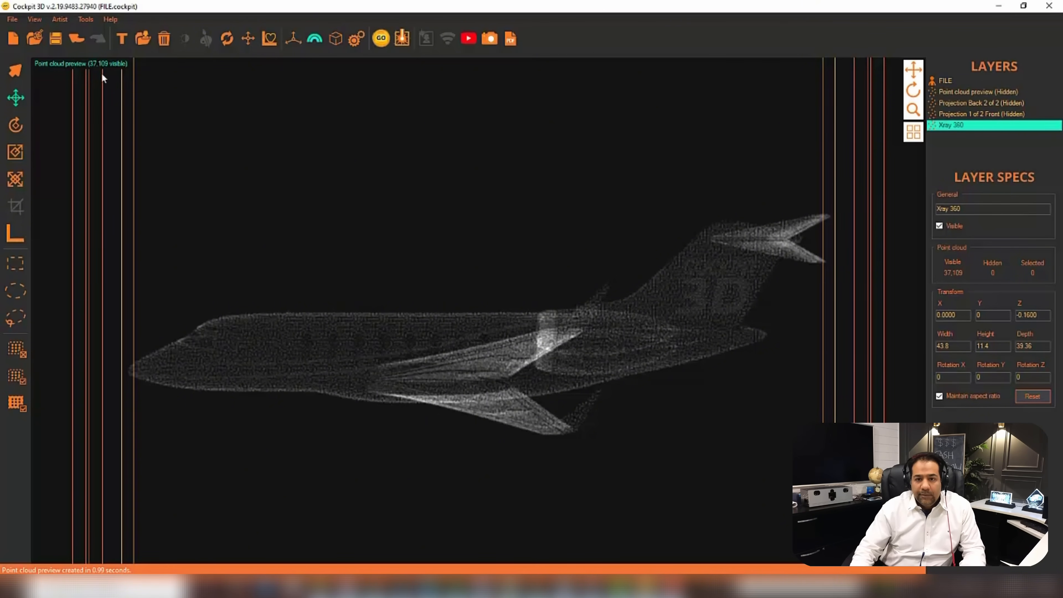
left_click(93, 36)
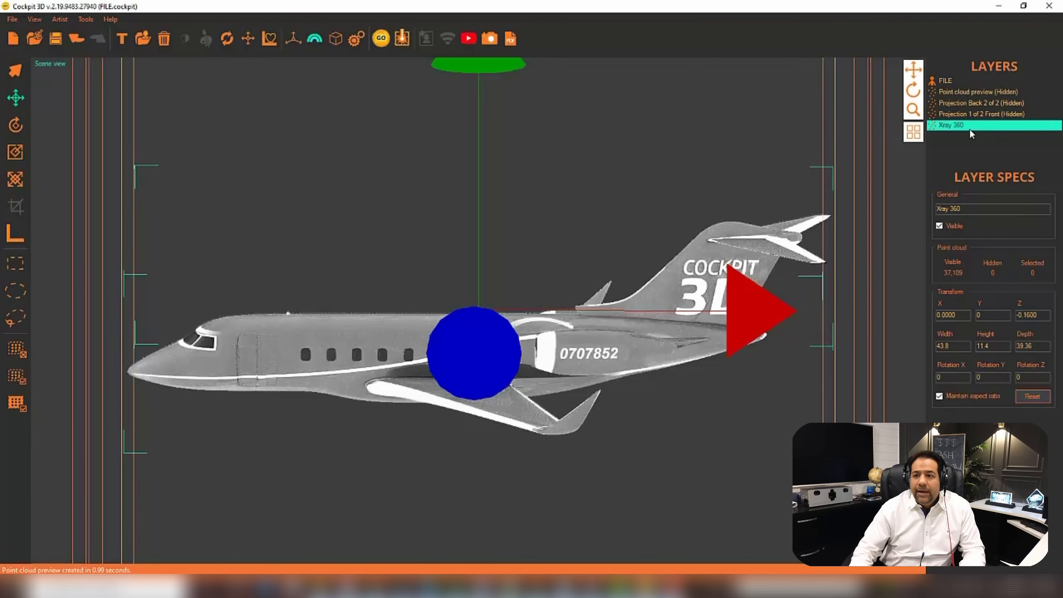
left_click(944, 81)
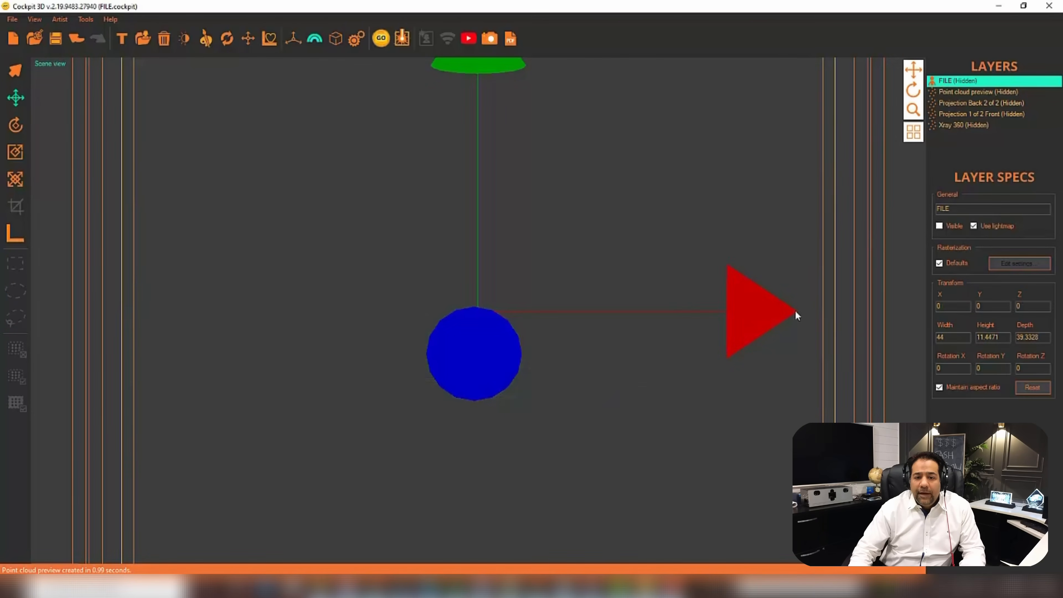
left_click(973, 113)
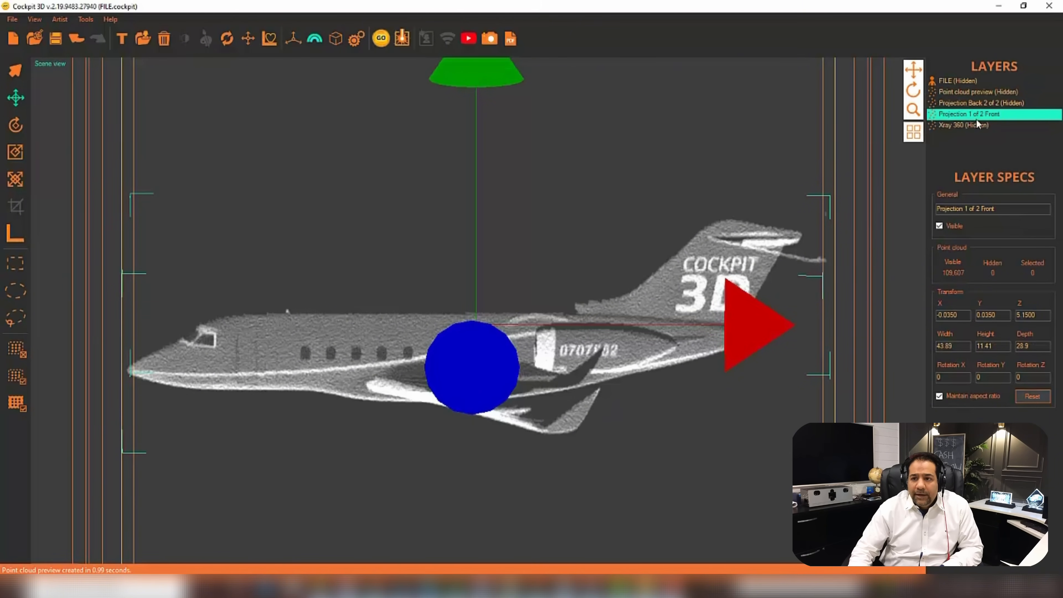
left_click(965, 104)
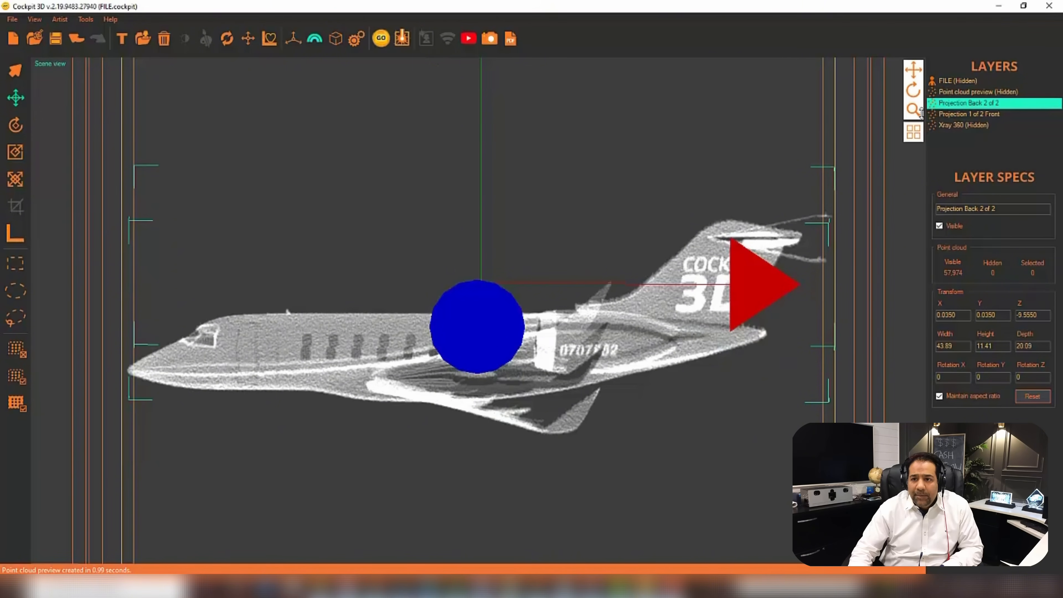
left_click_drag(915, 90, 962, 131)
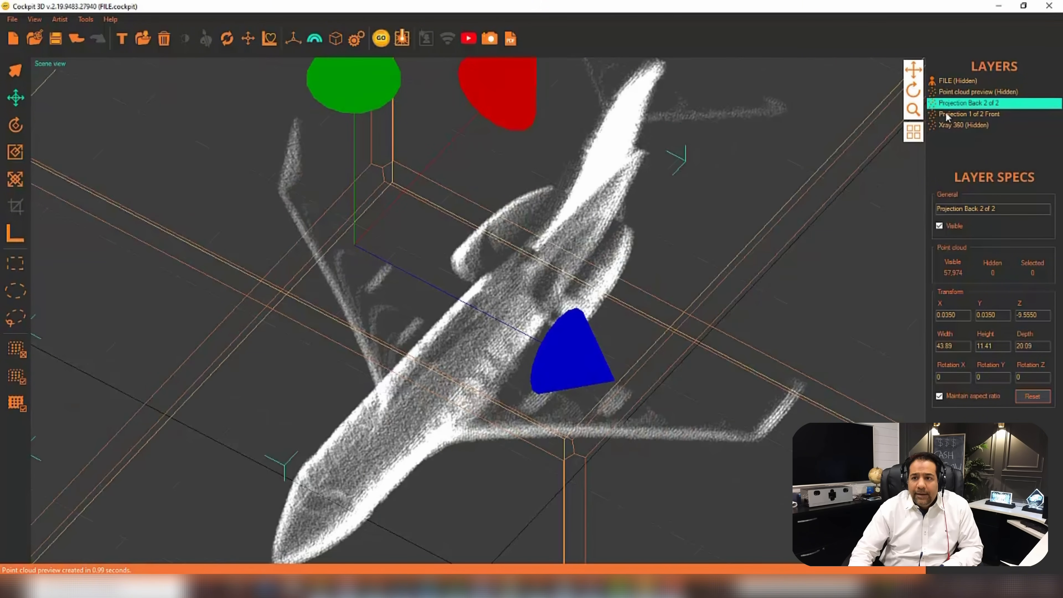
left_click(959, 125)
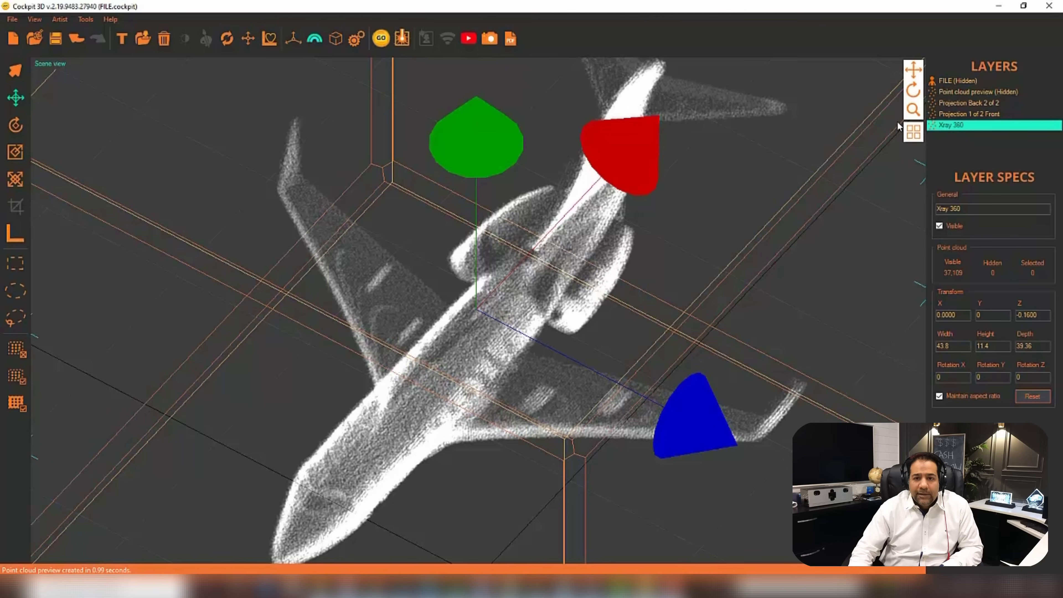
scroll(806, 142, "down", 5)
left_click_drag(916, 89, 877, 33)
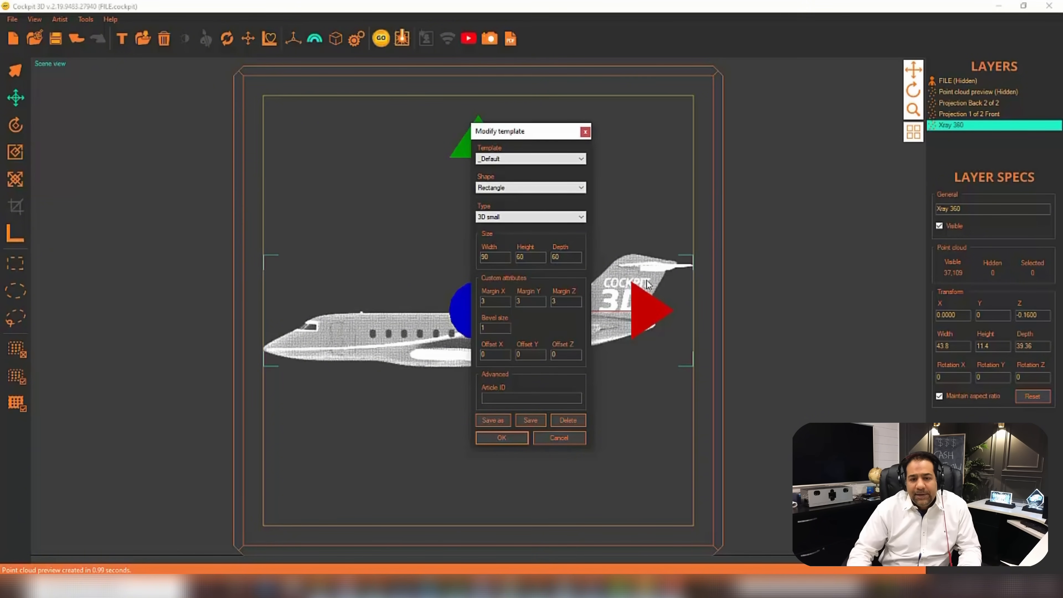
Step: Set the template's width to 90, and compare the point cloud preview with the scene view
left_click(502, 437)
left_click(47, 64)
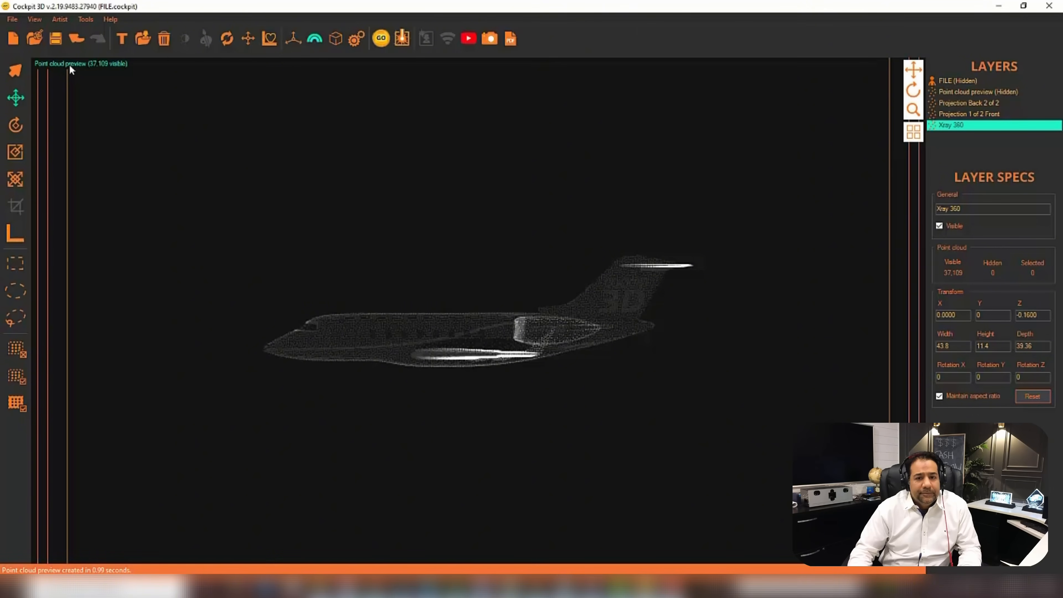
left_click(65, 65)
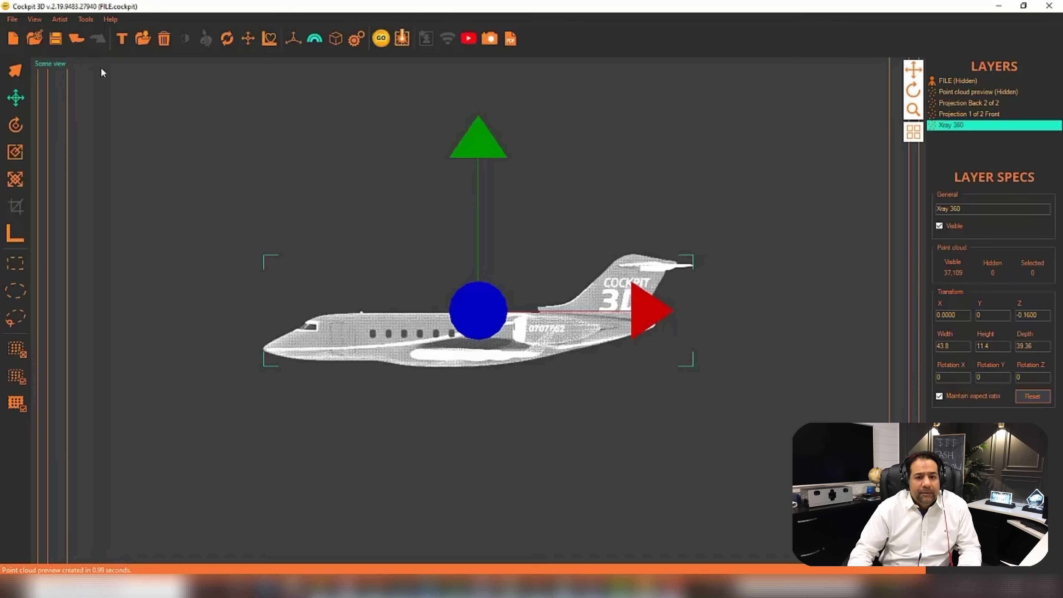
Step: Hide the Xray 360, Front and Back layers, show the FILE model, and fit it to the enlarged template
double_click(954, 126)
double_click(956, 115)
double_click(955, 104)
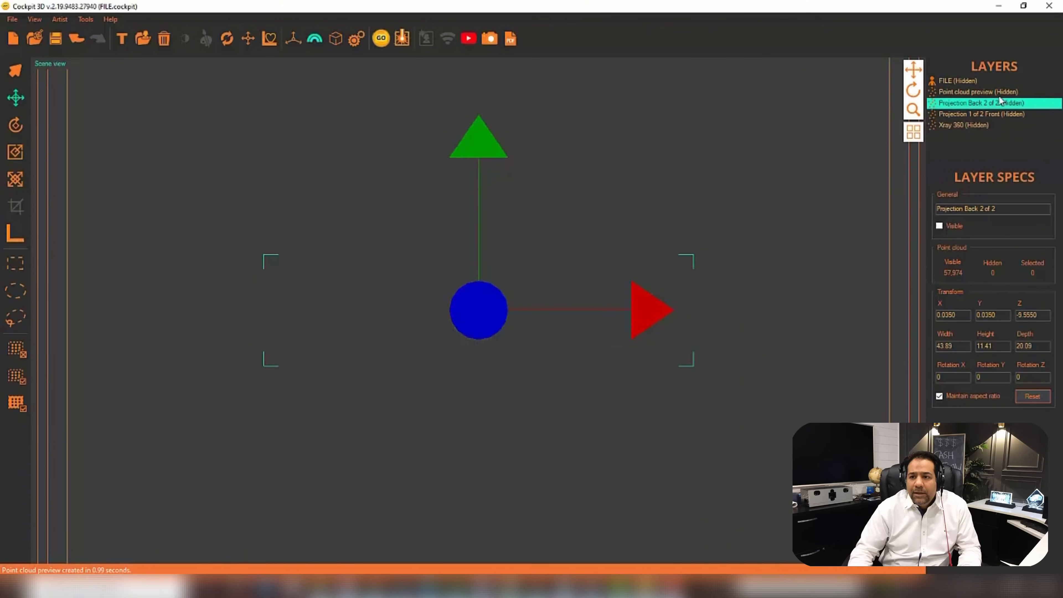
double_click(948, 81)
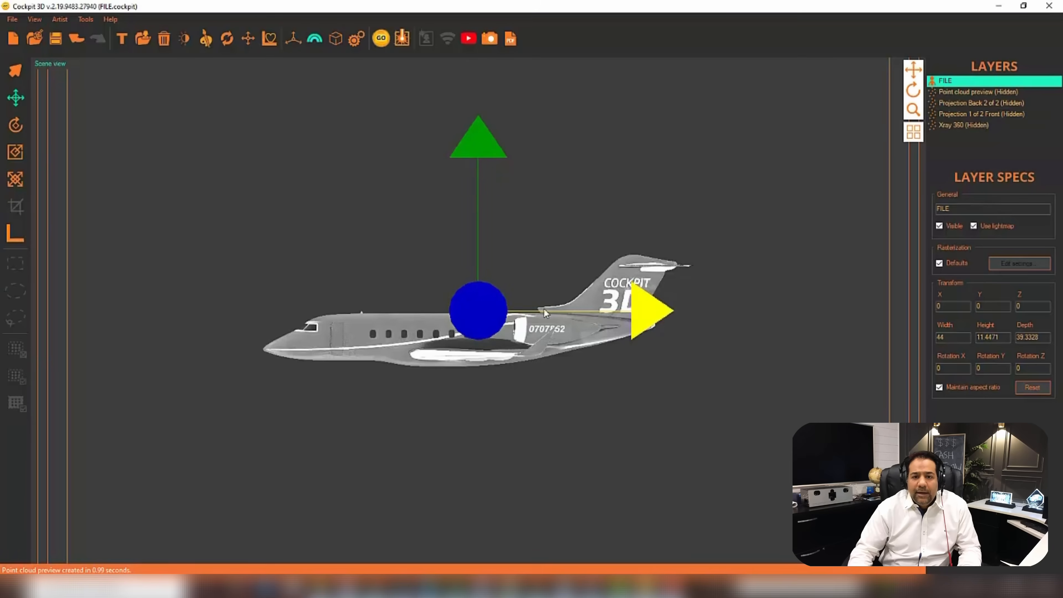
left_click(246, 41)
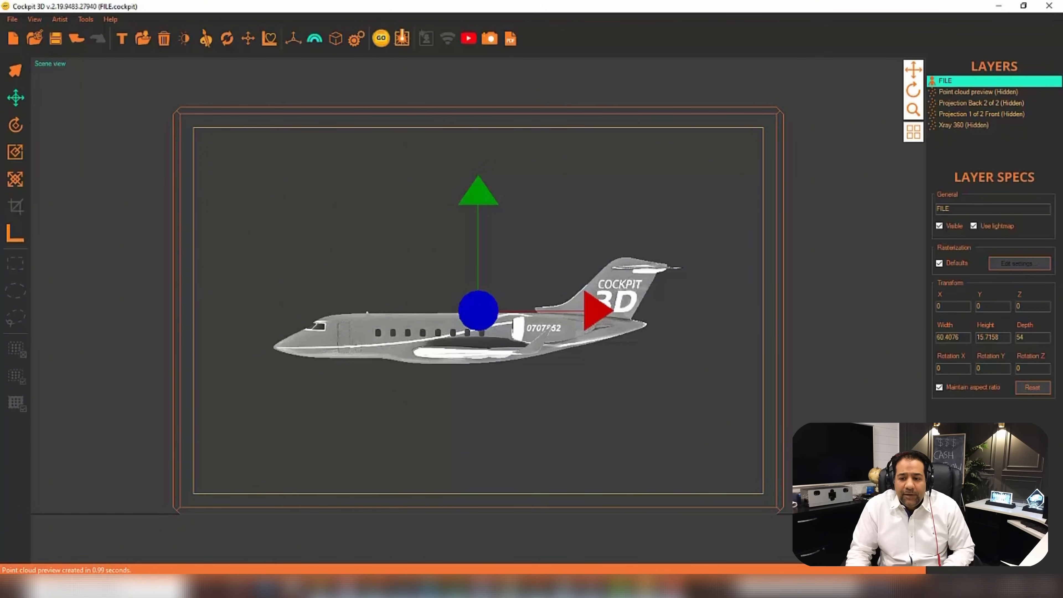
Step: Rotate the FILE airplane about 34° around the Y axis as seen from above, and fit it to the template
key("t")
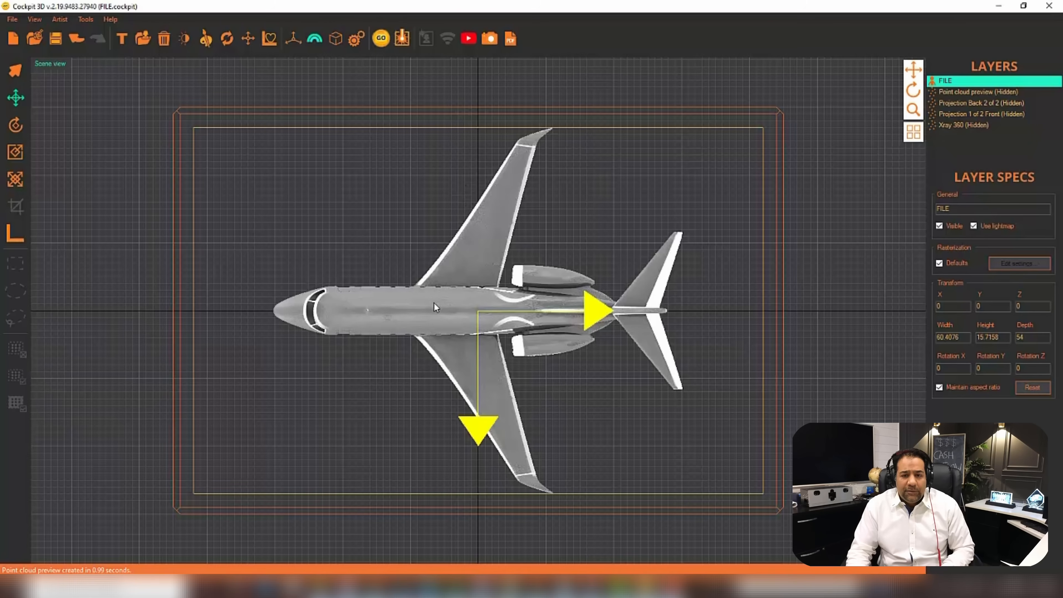
left_click(15, 124)
mouse_move(360, 258)
left_mouse_down()
mouse_move(351, 326)
mouse_move(348, 273)
left_mouse_up()
left_click(15, 97)
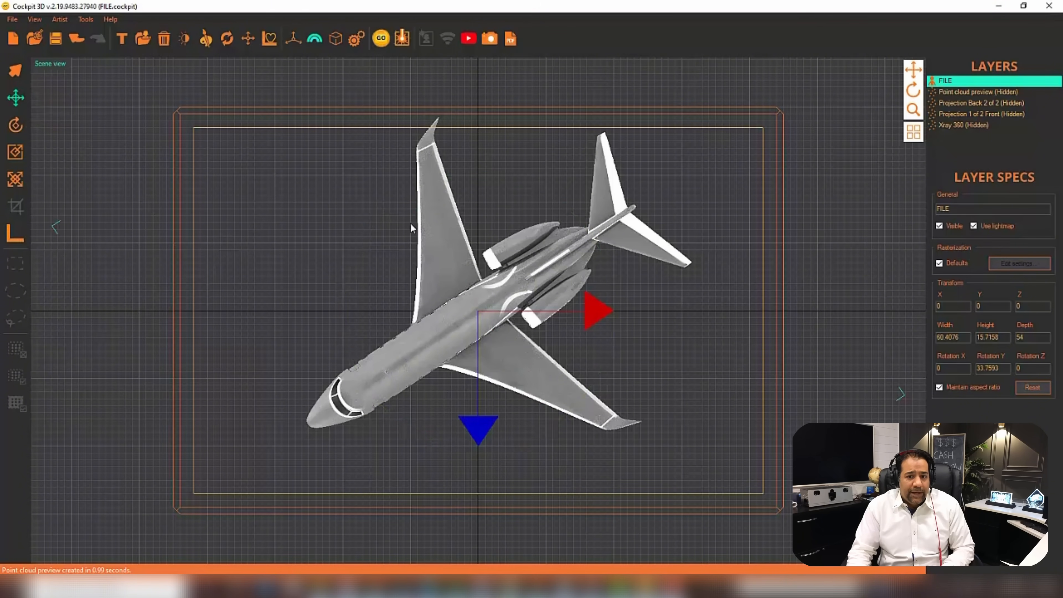
left_click_drag(479, 310, 510, 353)
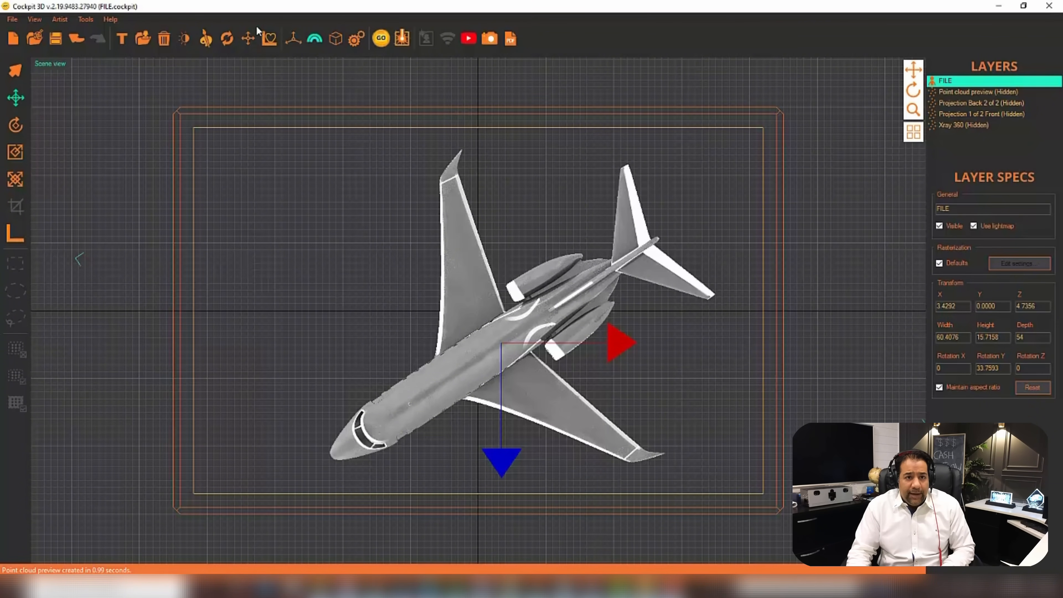
left_click(249, 44)
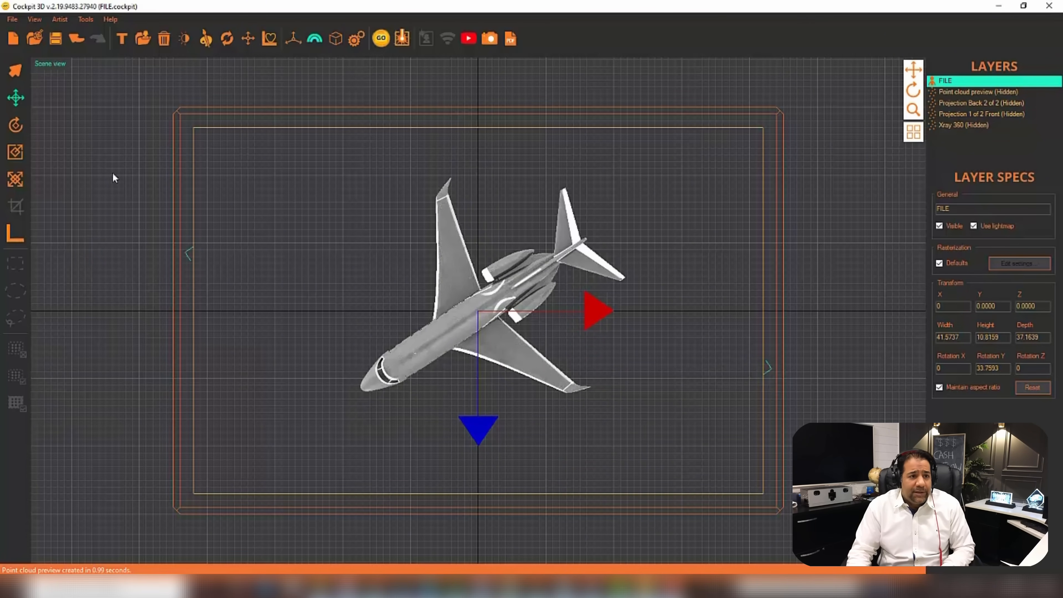
Step: Enlarge the airplane proportionally to a width of about 69 and shift it along Z to about 5.8
left_click(14, 152)
left_click_drag(432, 288, 402, 274)
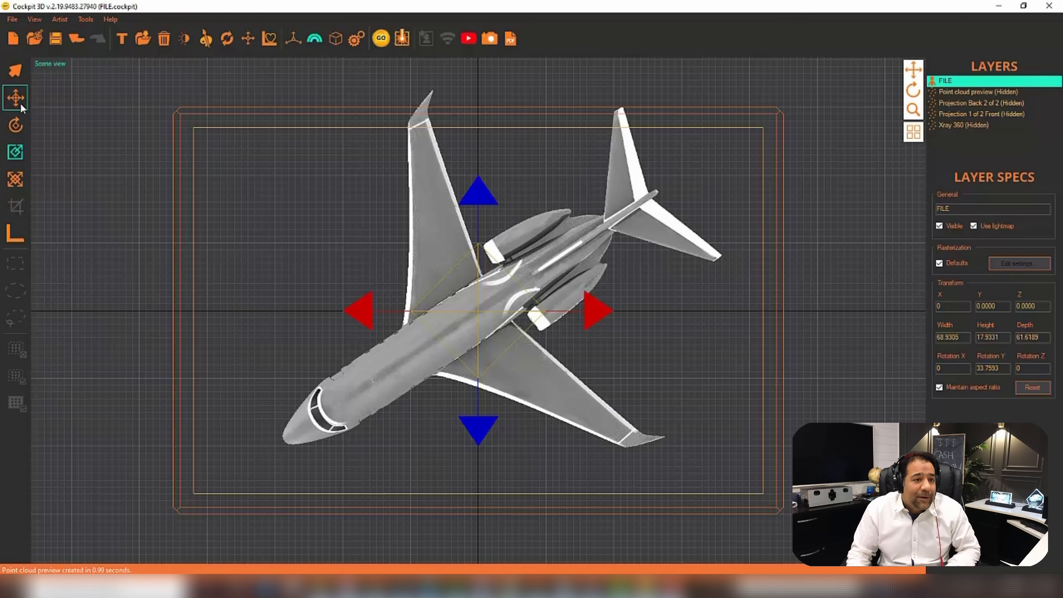
left_click_drag(478, 431, 478, 471)
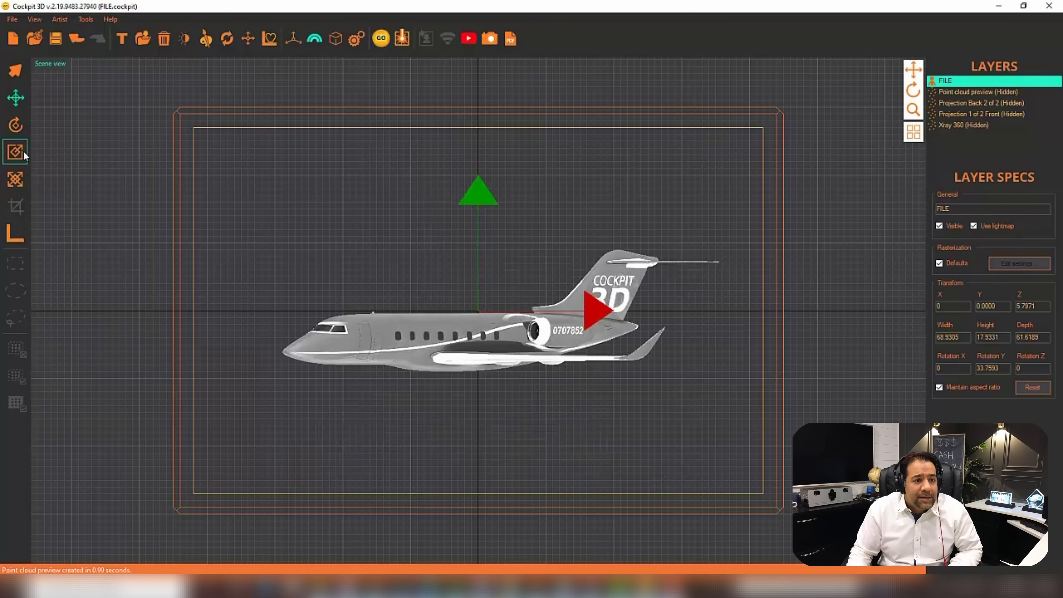
Step: Tilt the airplane to about 32.5° around X, and turn it in the top view to about 38.5° around Y and 3° around Z
left_click(15, 125)
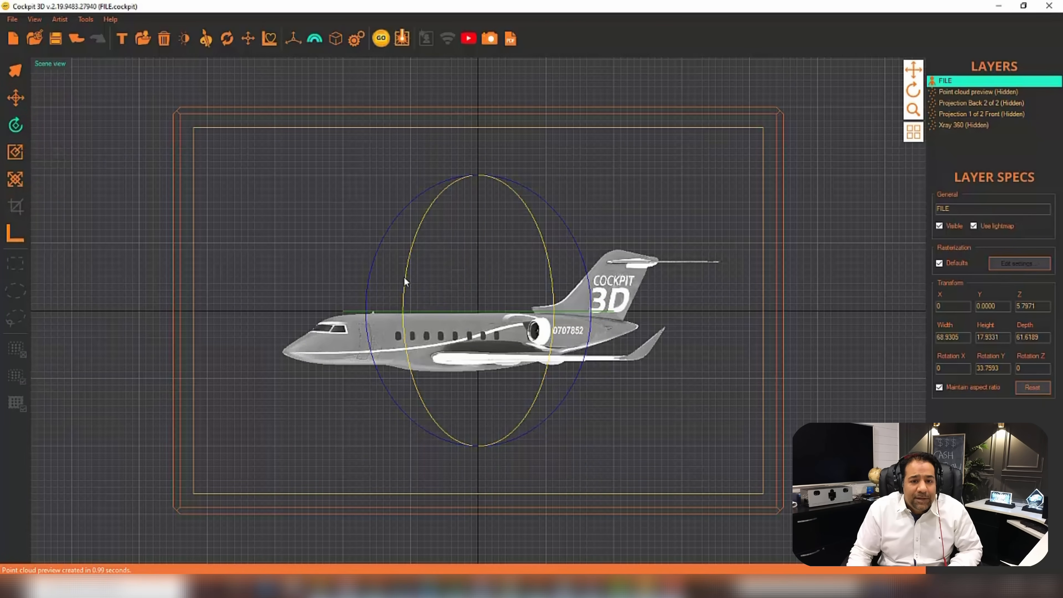
left_click_drag(406, 275, 425, 212)
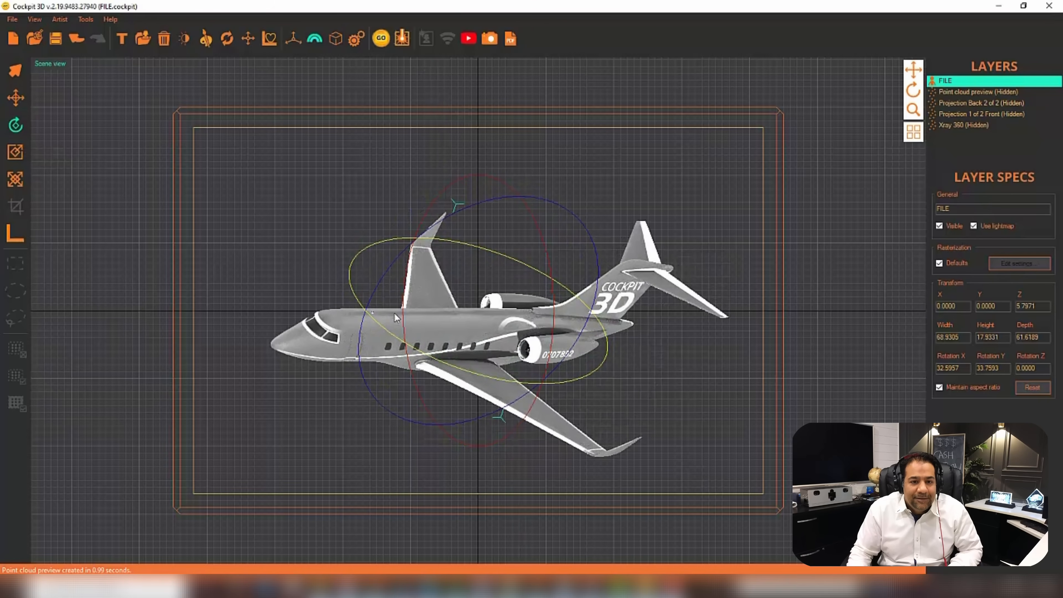
right_click(899, 557)
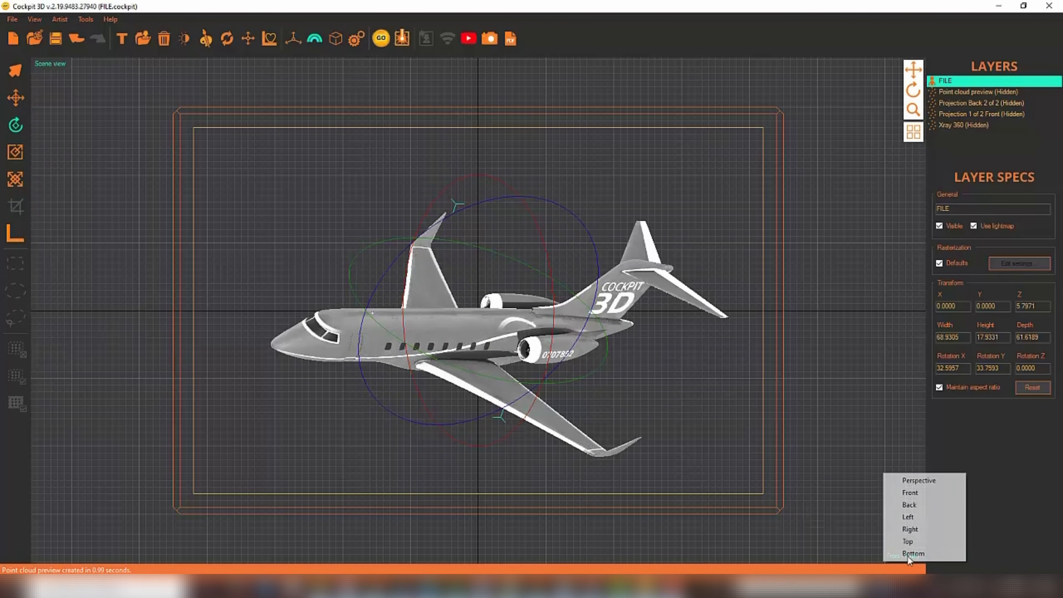
left_click(912, 541)
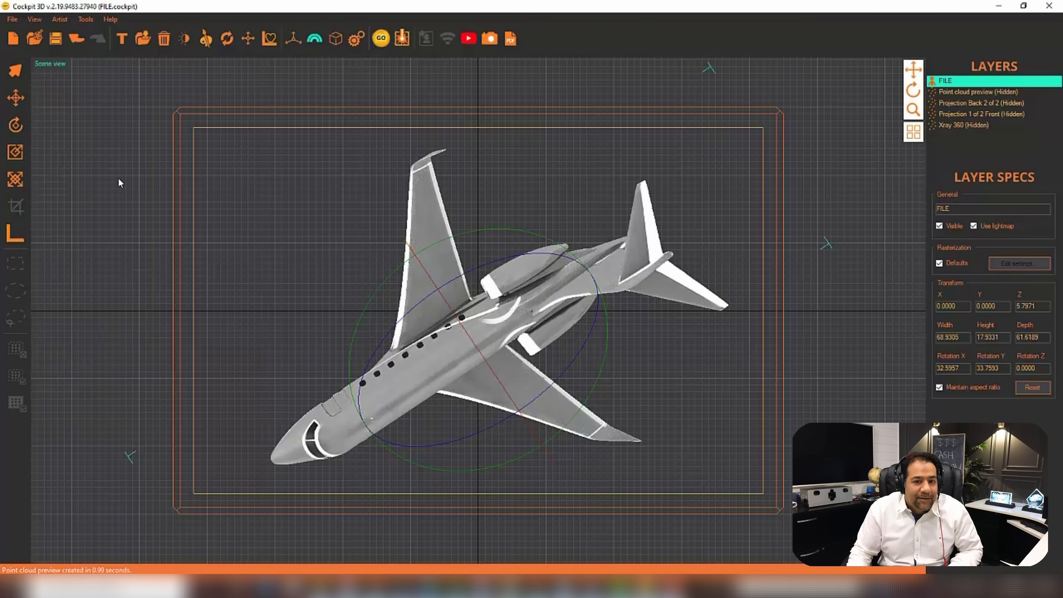
left_click_drag(358, 321, 355, 334)
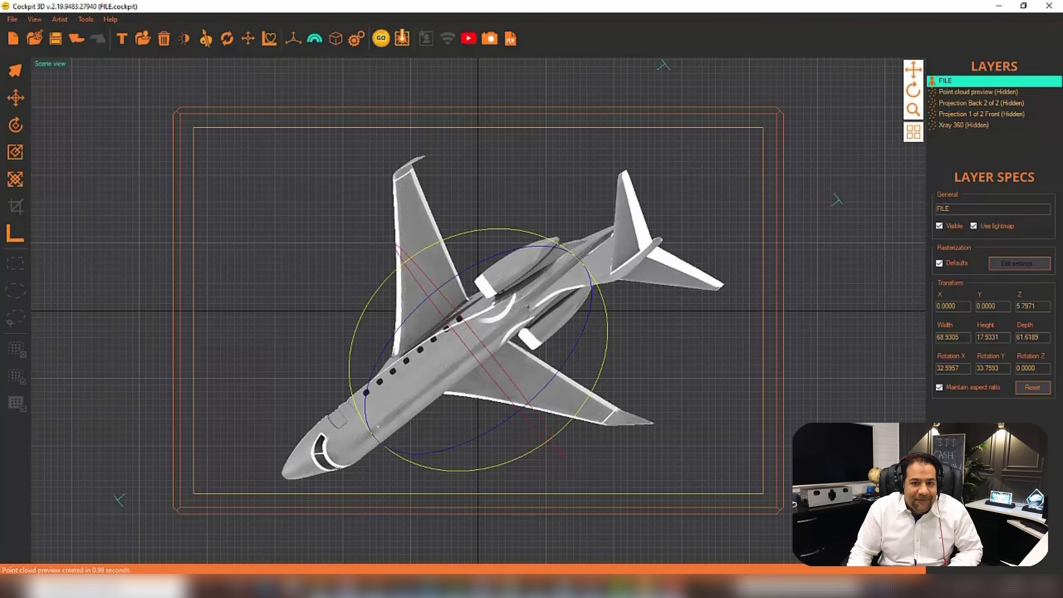
Step: Enlarge the airplane proportionally to a width of about 79, and set the template's Margin Z to 2
left_click(15, 153)
left_click_drag(478, 353, 313, 505)
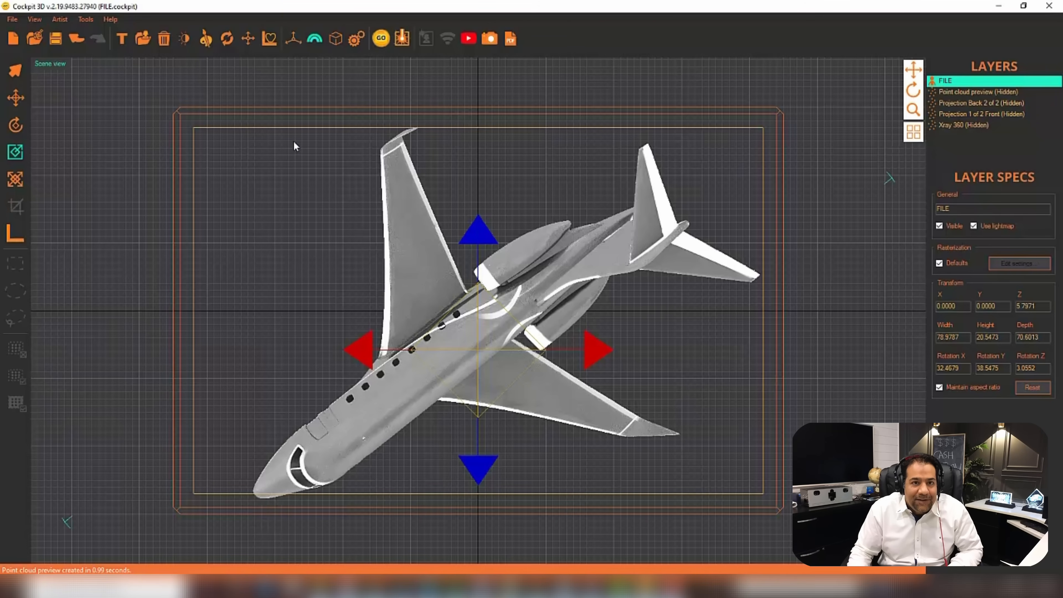
left_click(336, 38)
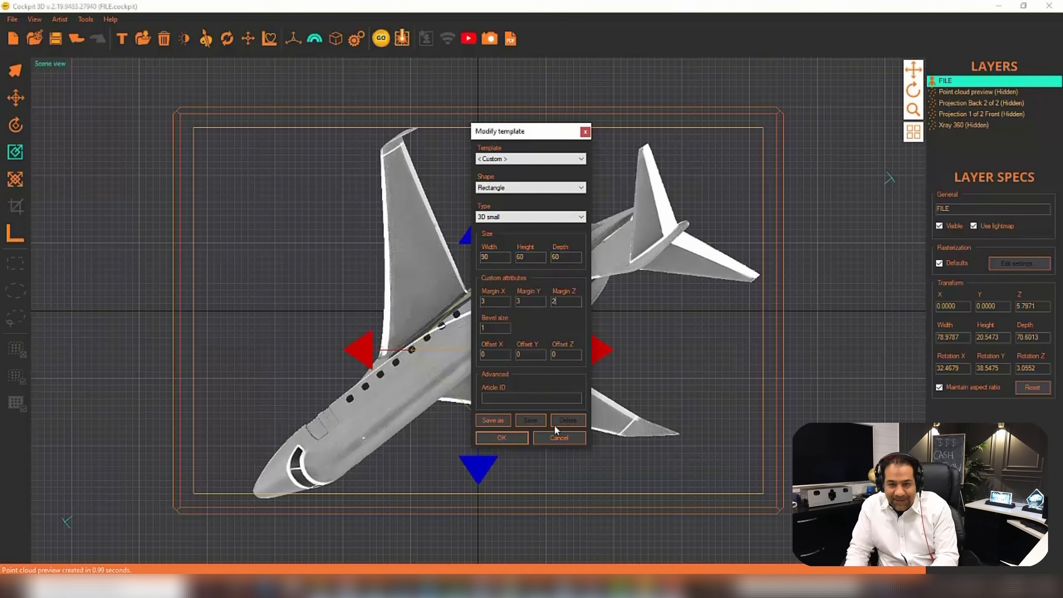
left_click(502, 438)
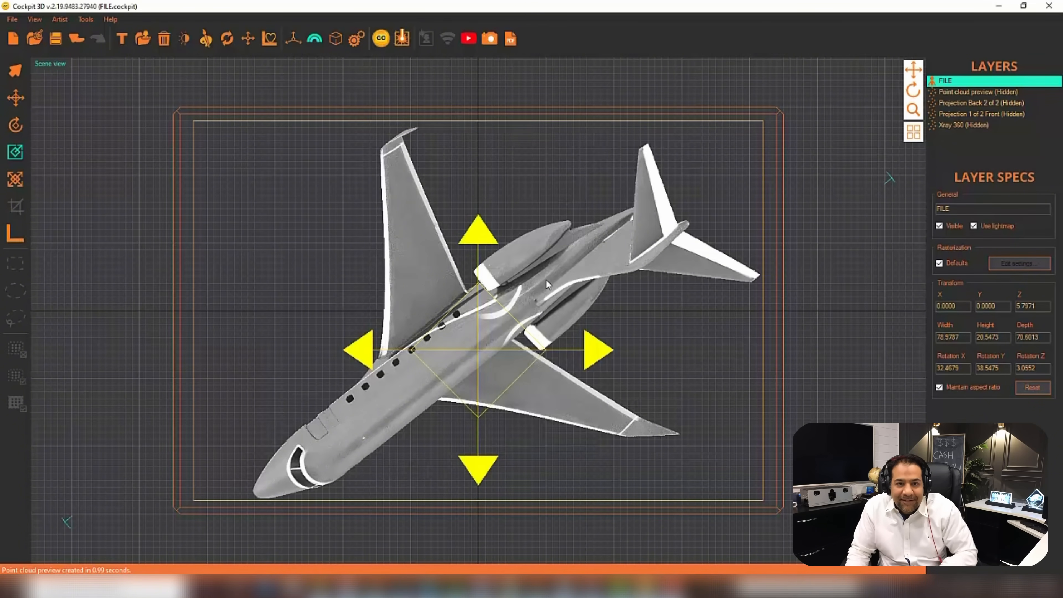
Step: Rotate the airplane in the front view to about 43° around Y and -3.8° around Z, lowering its nose angle
key("f")
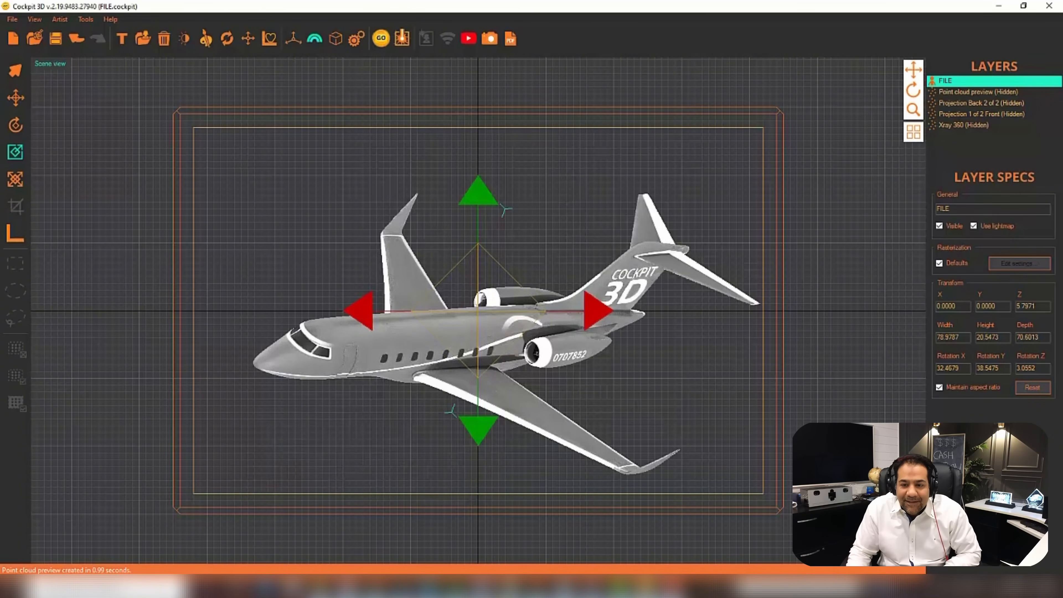
left_click_drag(913, 90, 879, 84)
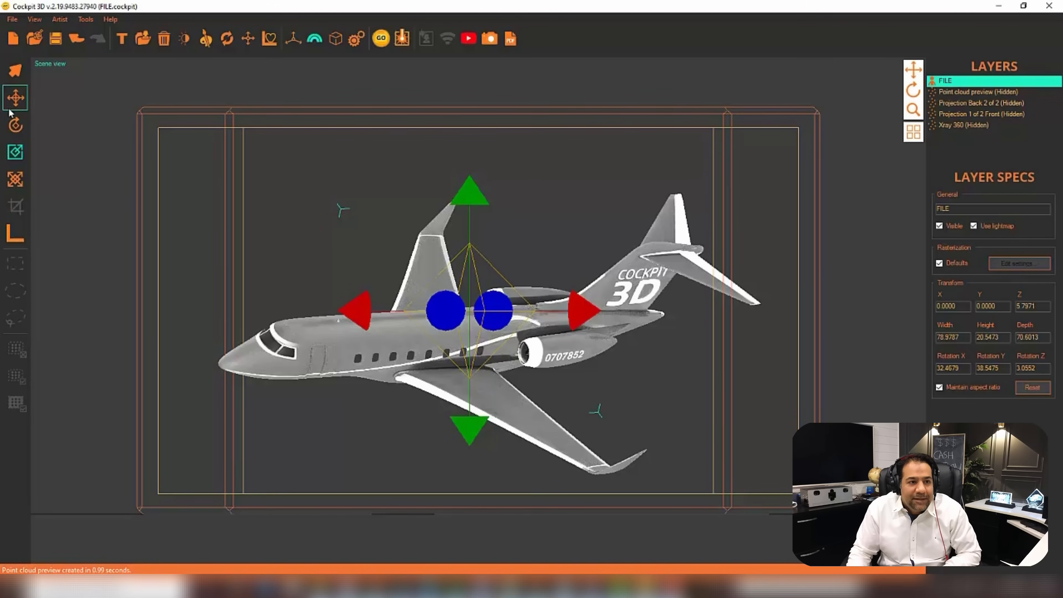
key("f")
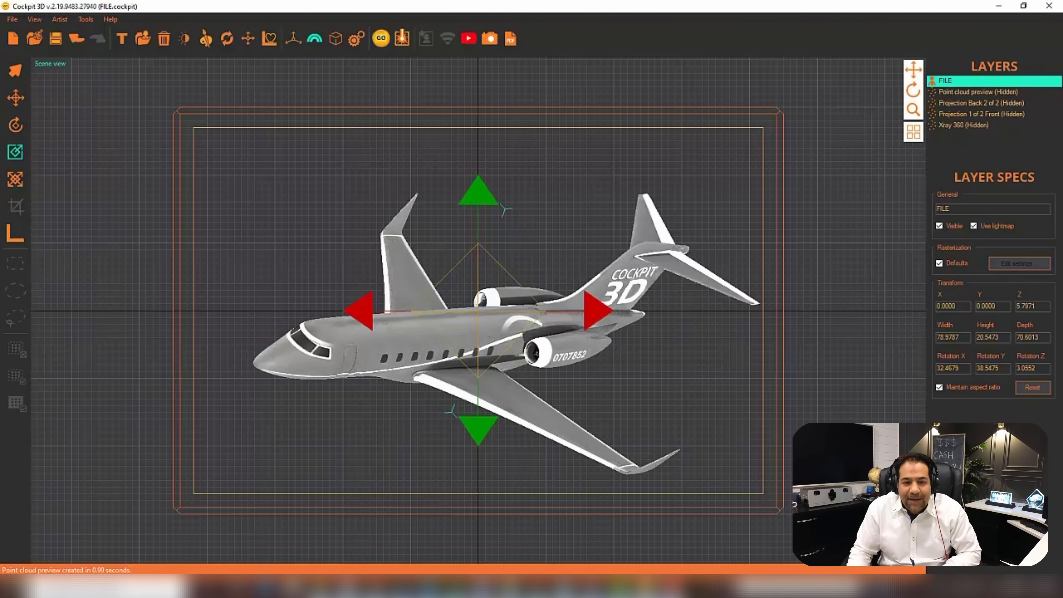
left_click(7, 125)
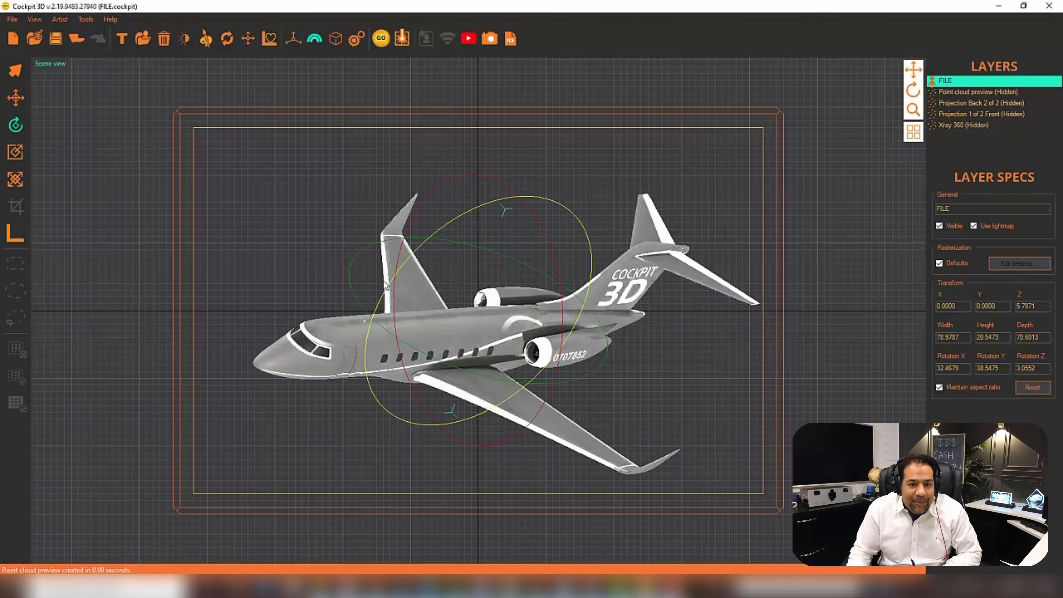
left_click_drag(401, 253, 425, 237)
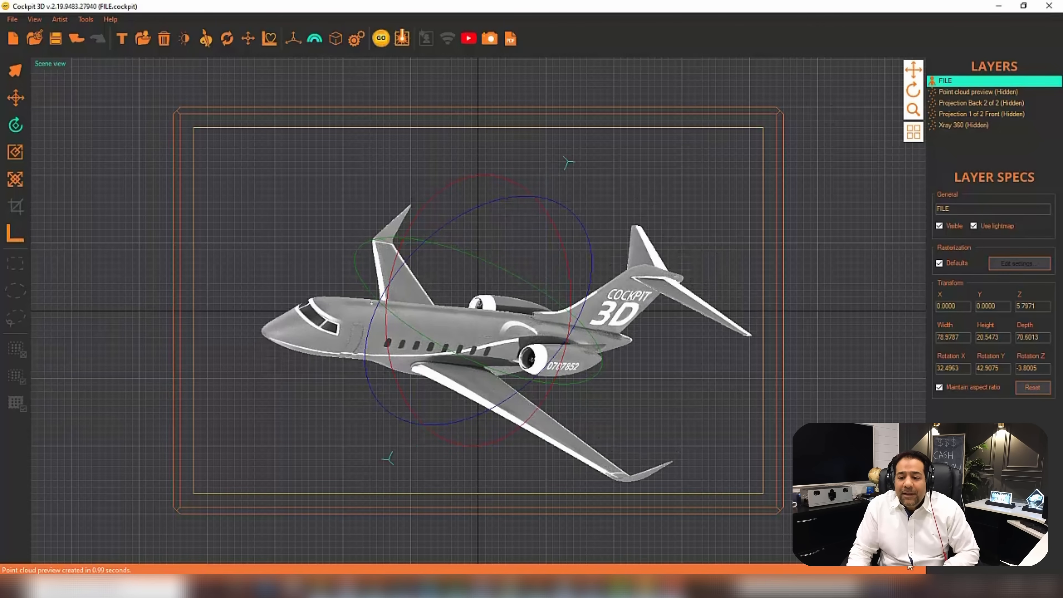
Step: In the top view, shrink the airplane to a width of about 73.6 and move it to about 4 along Z, inside the template
key("t")
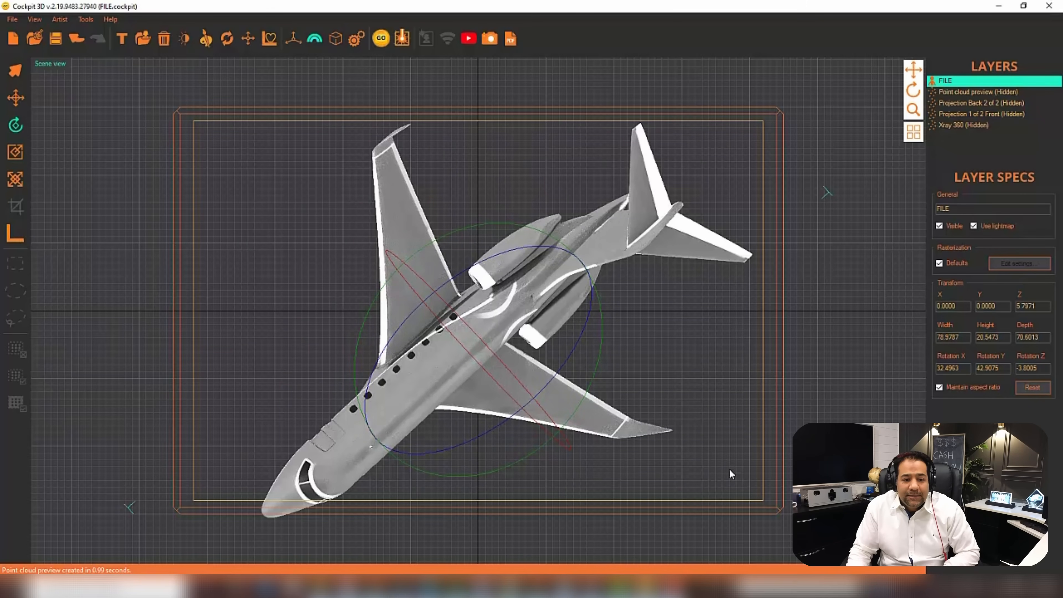
left_click(15, 152)
mouse_move(494, 360)
left_mouse_down()
mouse_move(483, 369)
mouse_move(507, 353)
left_mouse_up()
left_click(15, 98)
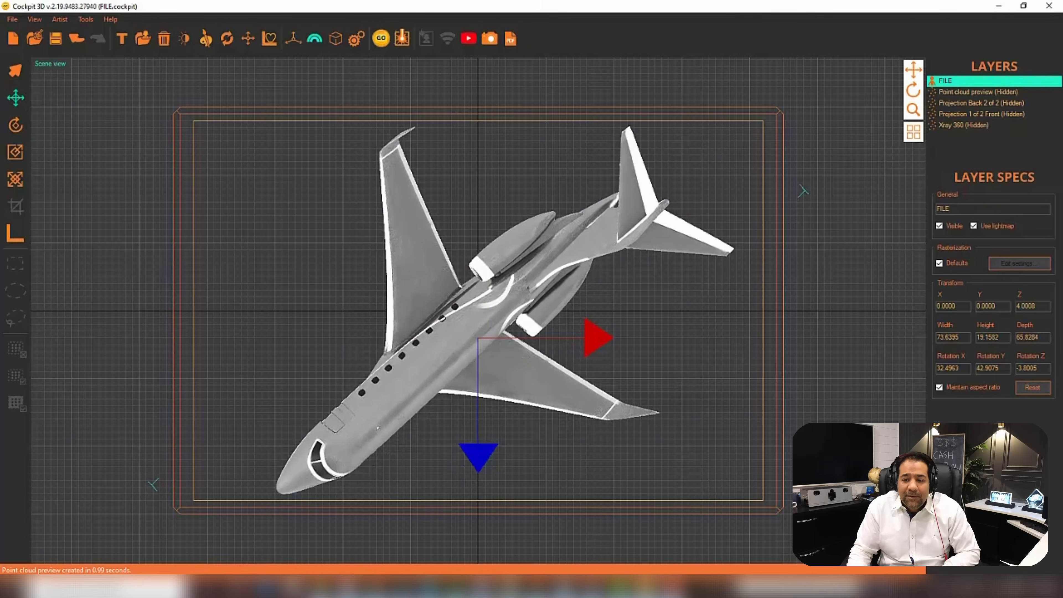
Step: Set the default geometry rasterizer to Projection from the front, and generate the angled airplane's point cloud preview
key("f")
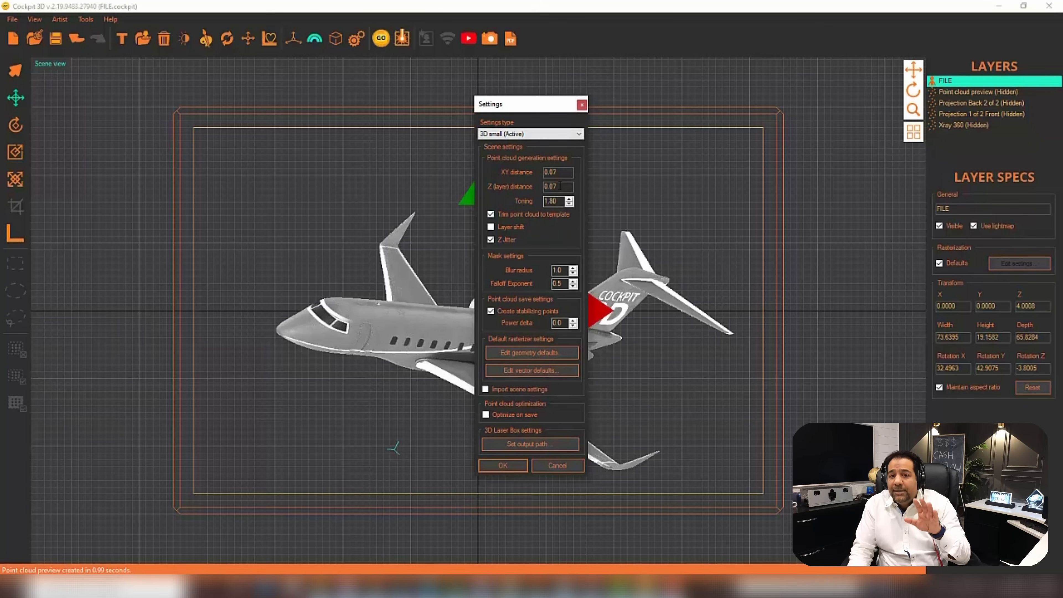
left_click(540, 353)
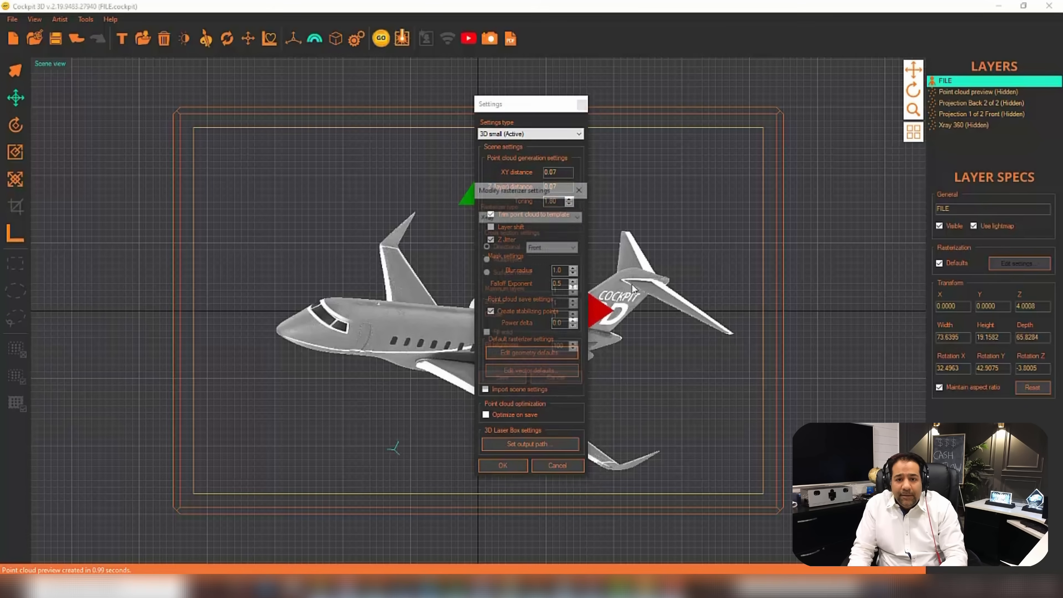
left_click(518, 217)
scroll(518, 227, "up", 1)
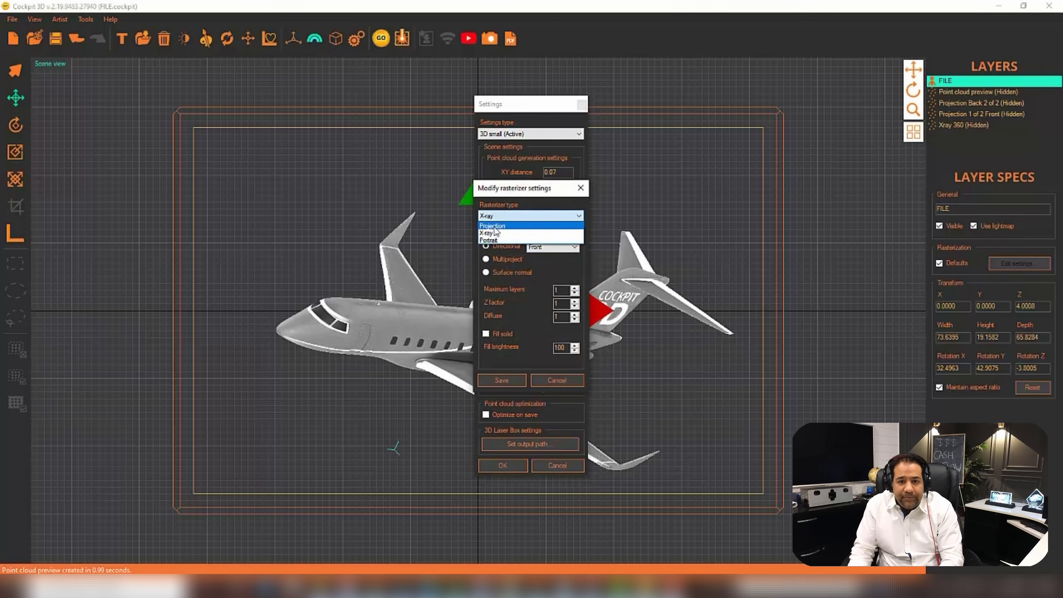
left_click(507, 224)
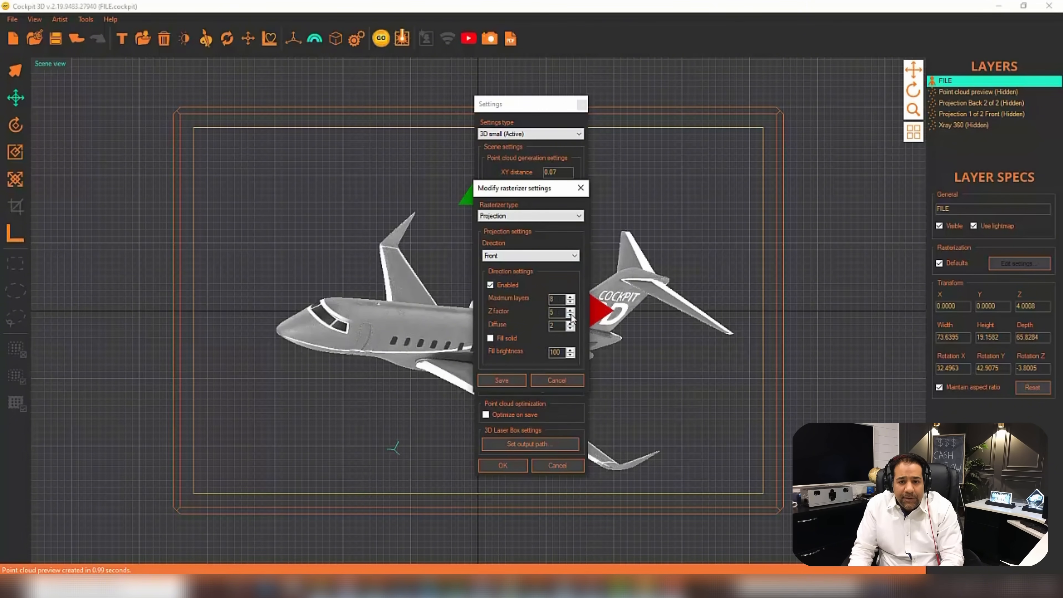
left_click(515, 378)
left_click(511, 466)
left_click(374, 46)
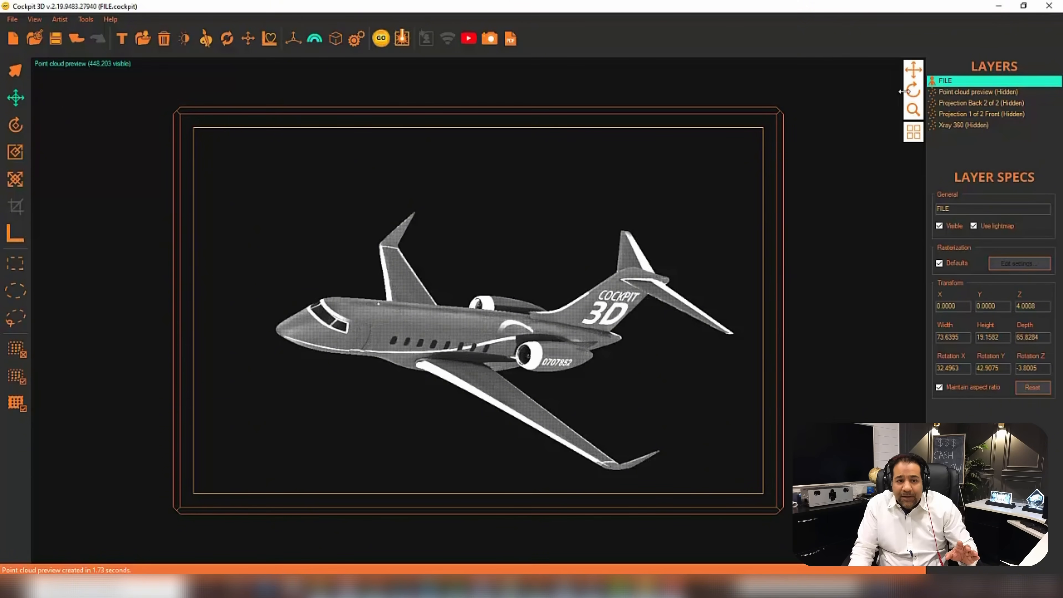
mouse_move(914, 90)
left_mouse_down()
mouse_move(944, 98)
mouse_move(896, 88)
left_mouse_up()
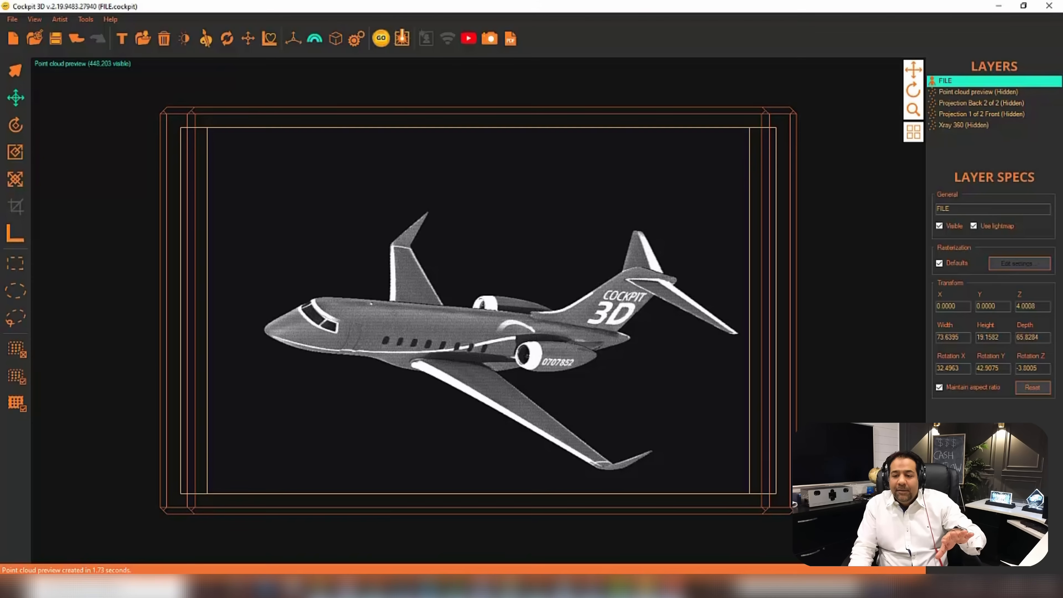
Step: Add the point cloud preview to the scene as a new layer and rename it "quarter angle"
left_click(83, 21)
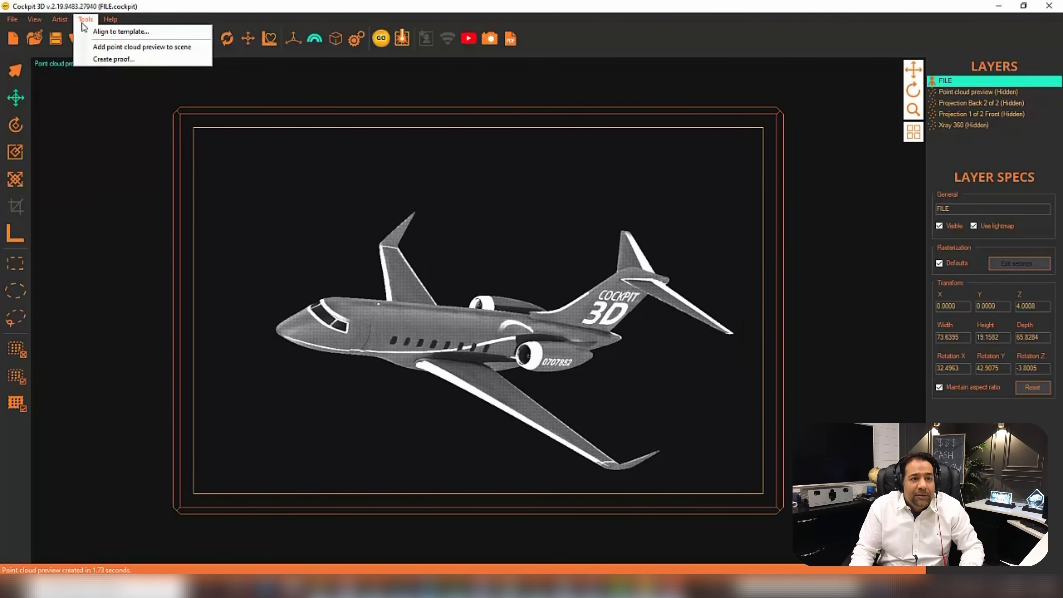
left_click(128, 48)
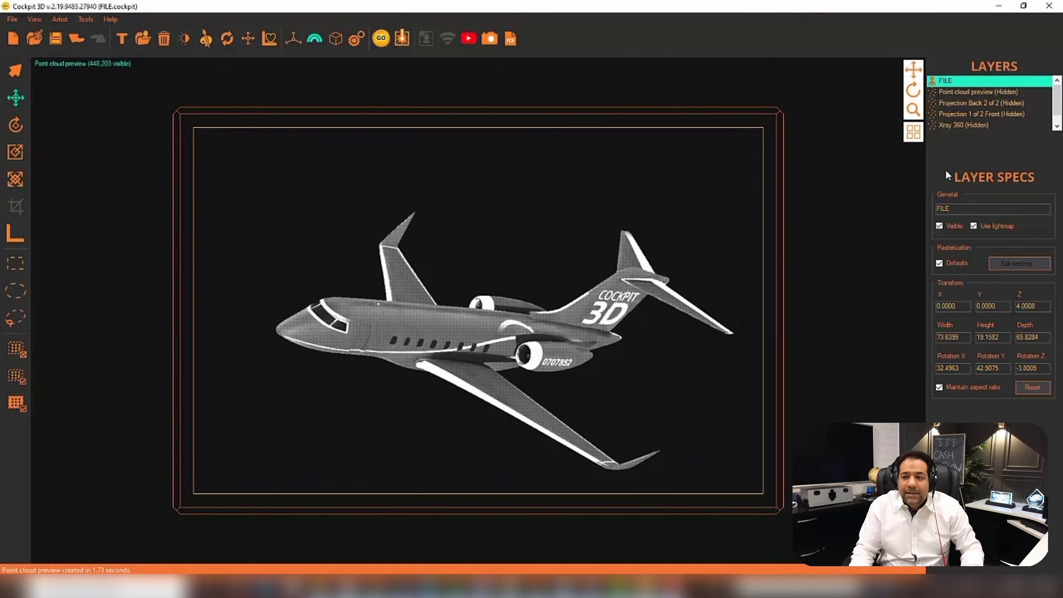
left_click_drag(1058, 110, 1058, 119)
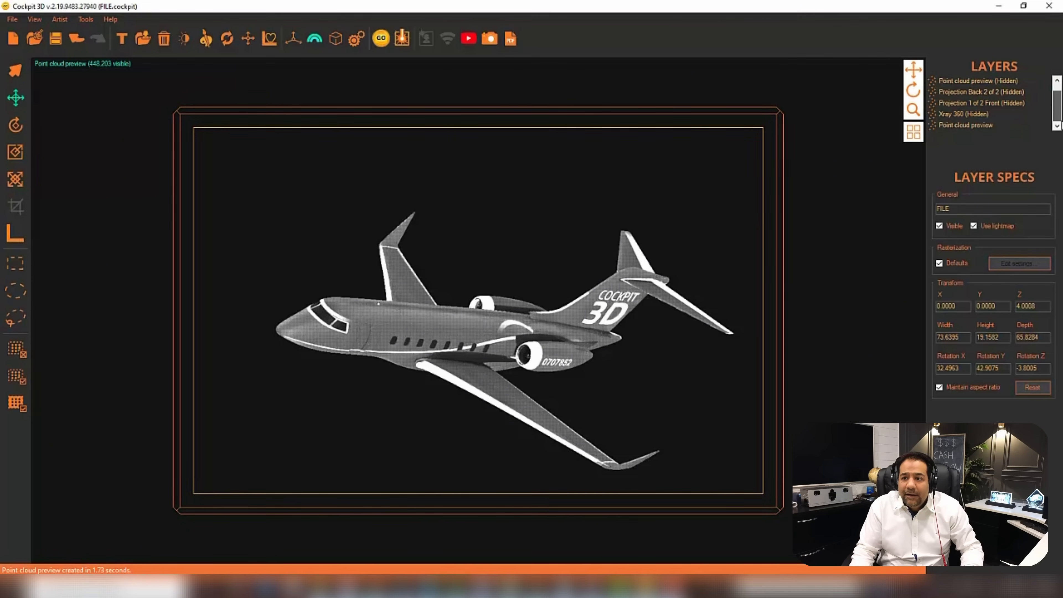
left_click(965, 126)
left_click_drag(1003, 206, 893, 206)
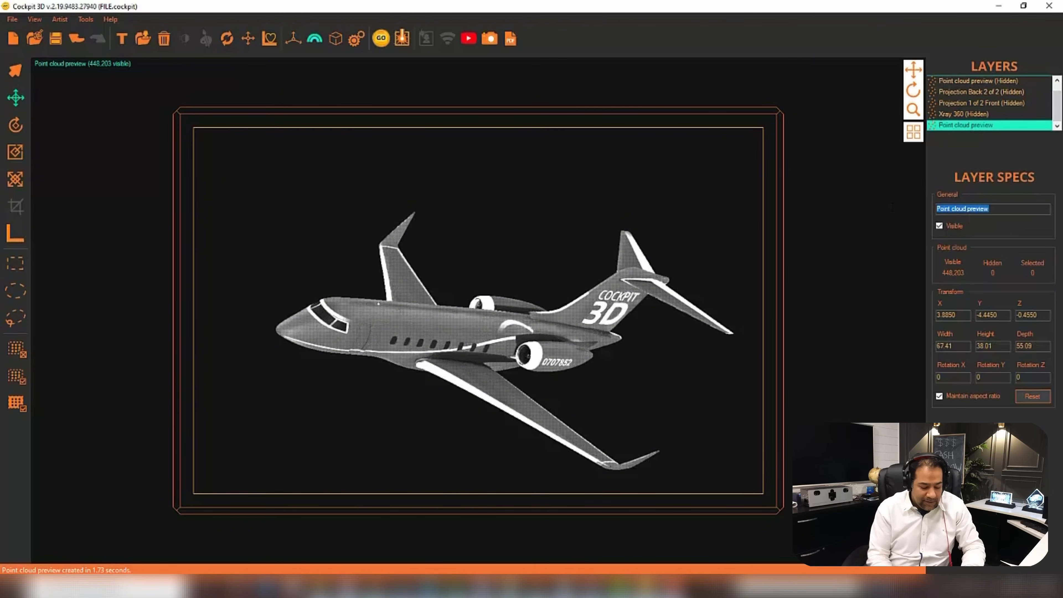
type("3")
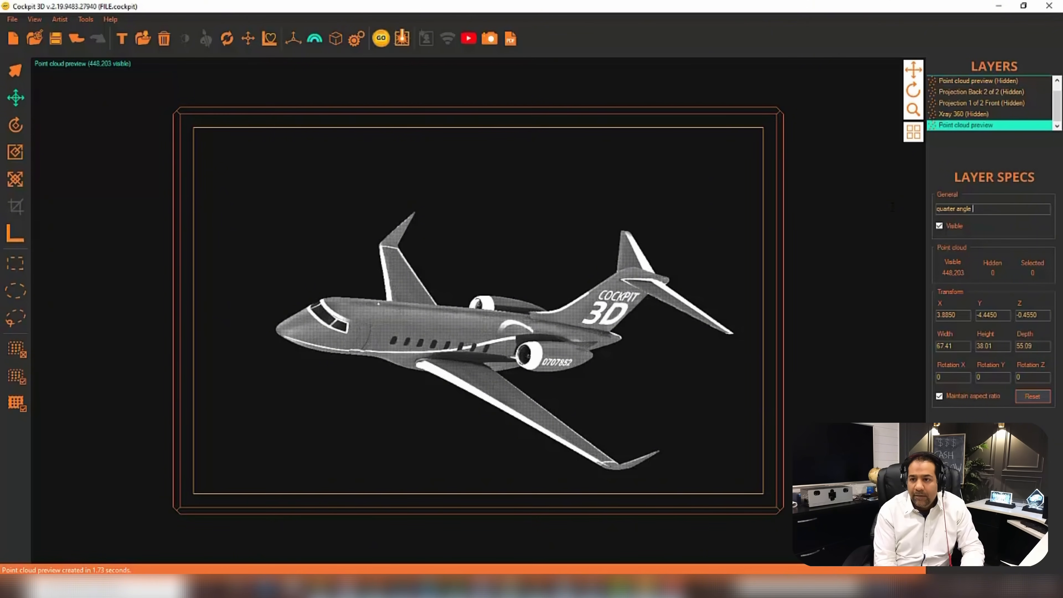
key("Return")
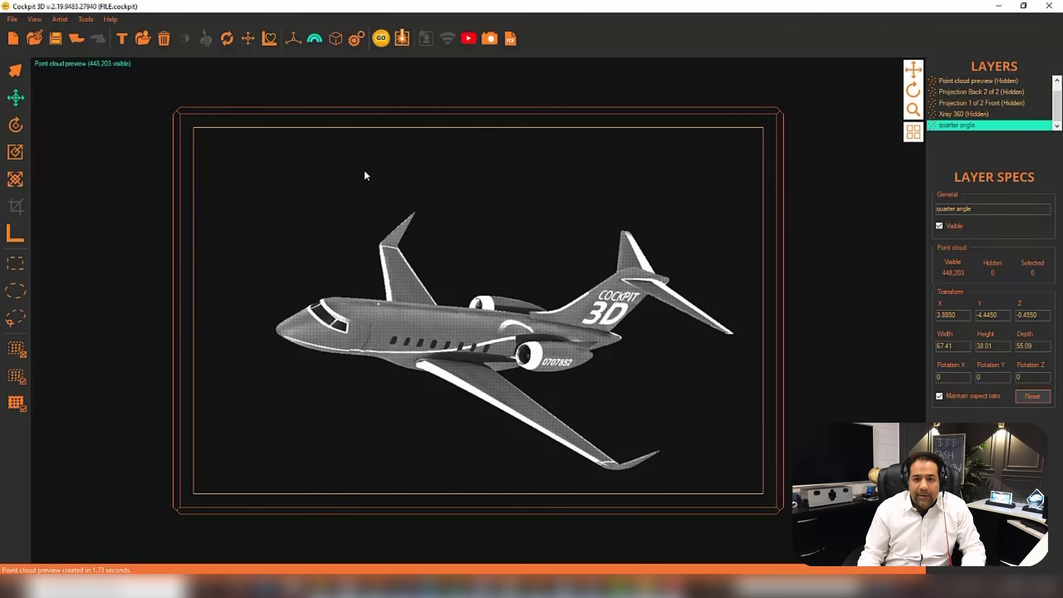
Step: Return to the scene view and set the point cloud XY distance to 0.1 and the Z layer distance to 0.10
key("space")
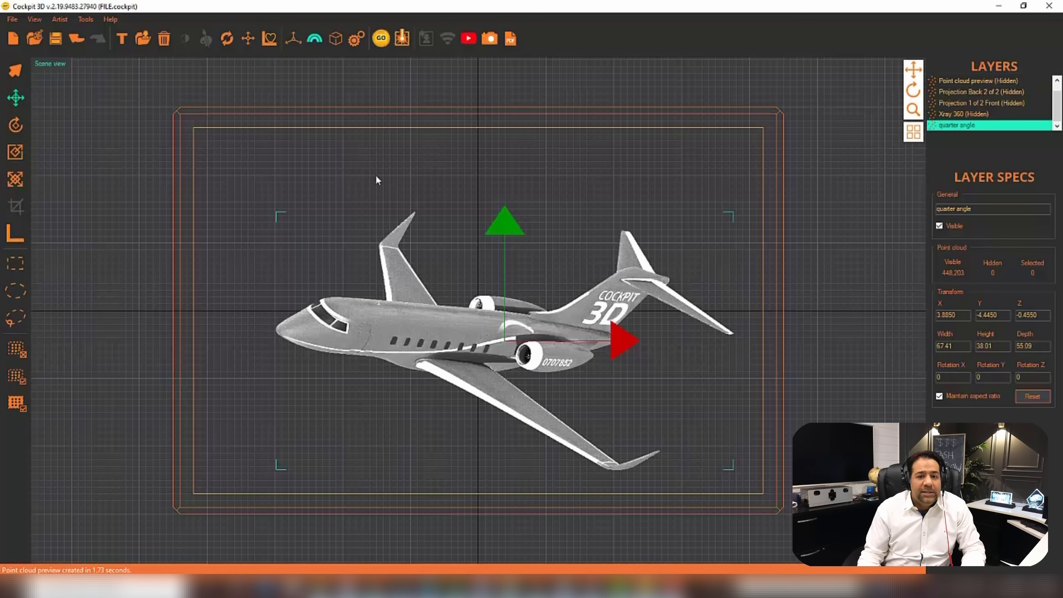
left_click(356, 42)
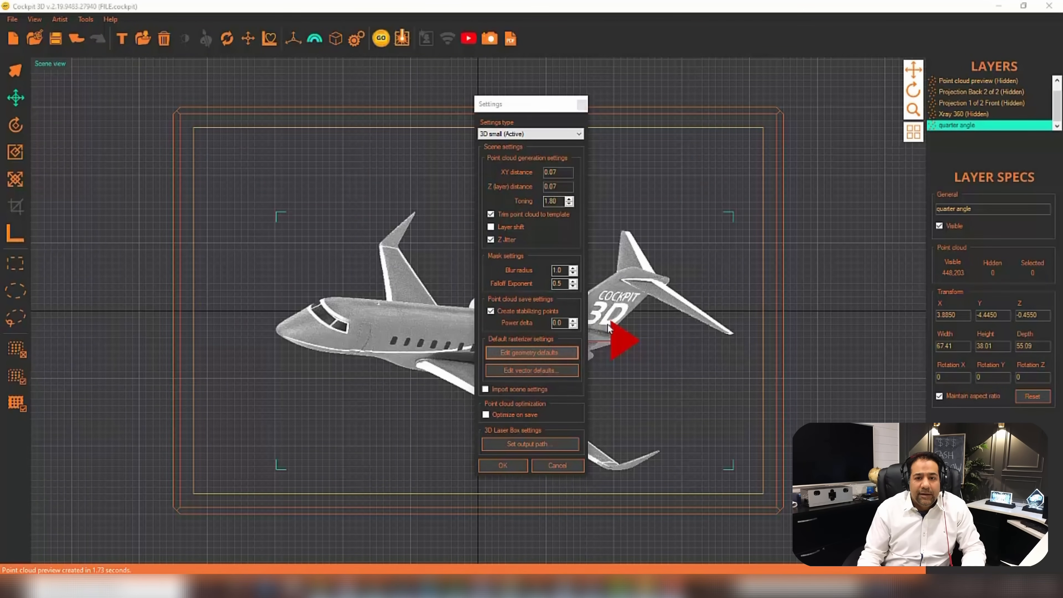
left_click(543, 315)
left_click(581, 188)
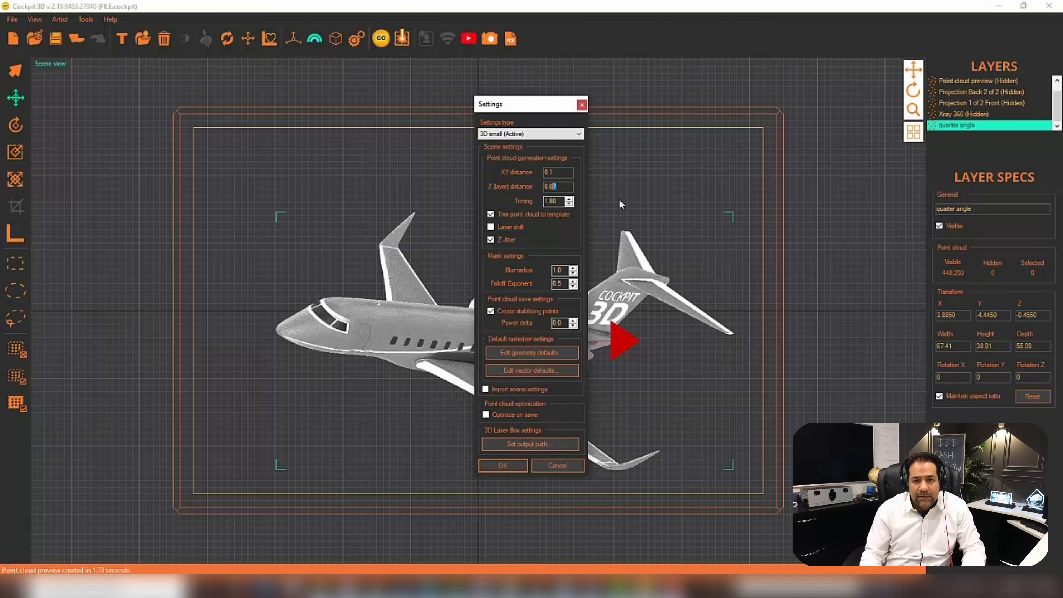
key("BackSpace")
key("BackSpace")
type("10")
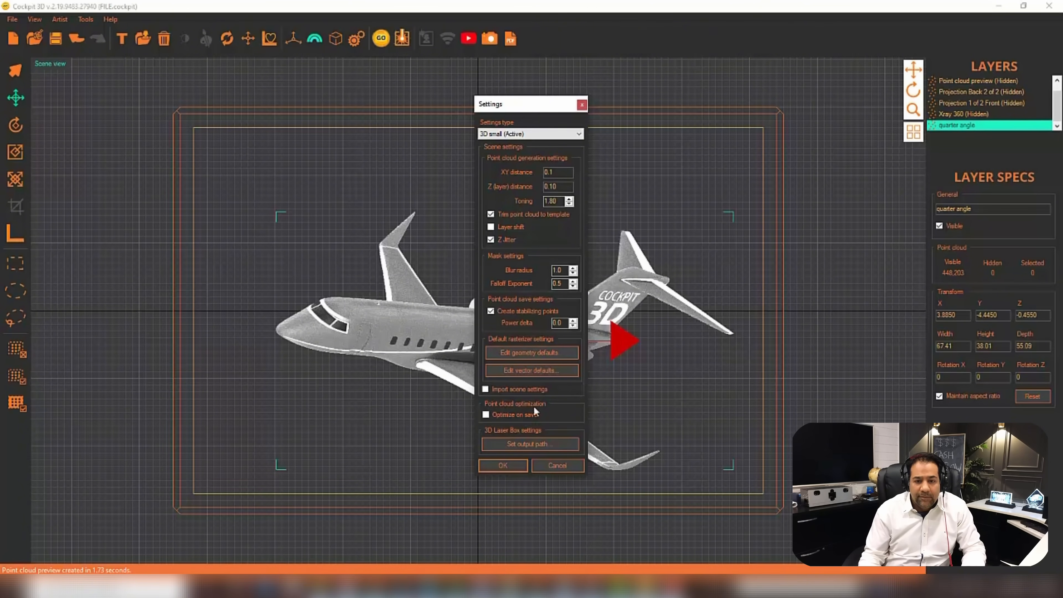
Step: Set the default geometry rasterizer to directional X-ray from the front and generate a point cloud preview
left_click(548, 354)
left_click(530, 216)
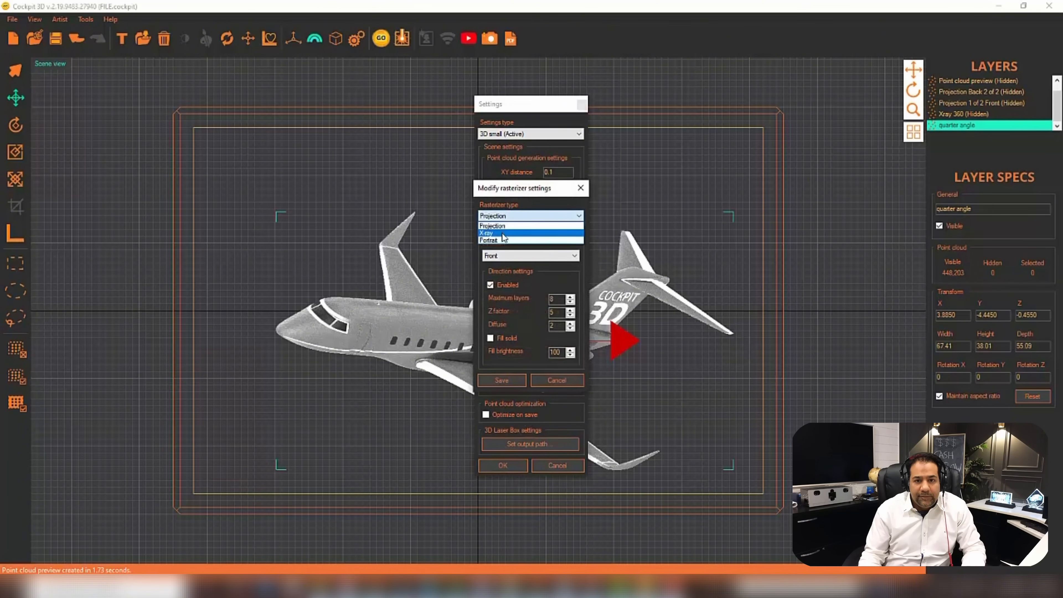
left_click(523, 233)
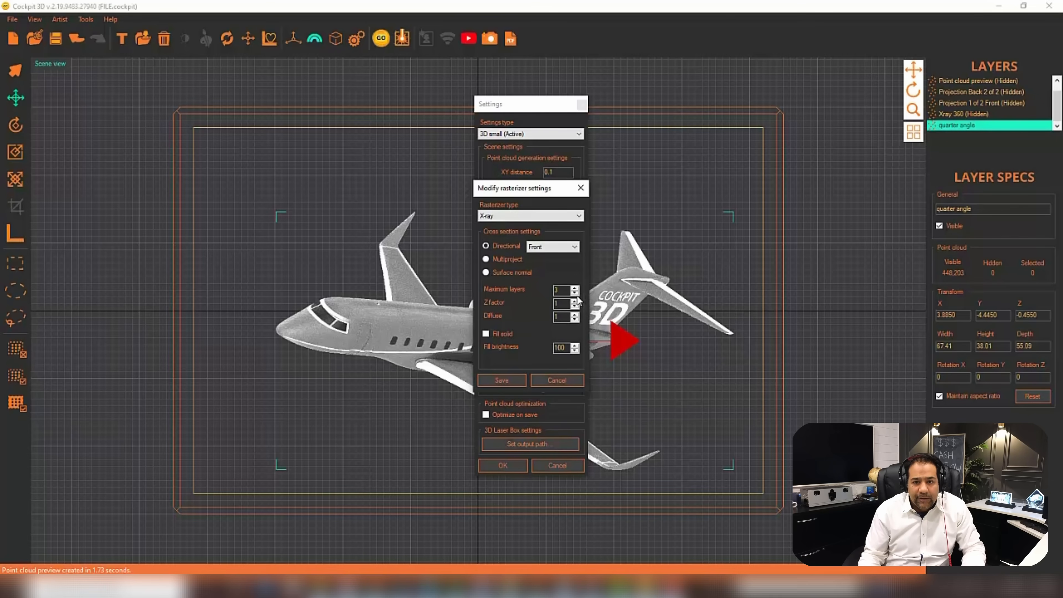
left_click(504, 381)
left_click(515, 468)
left_click(381, 38)
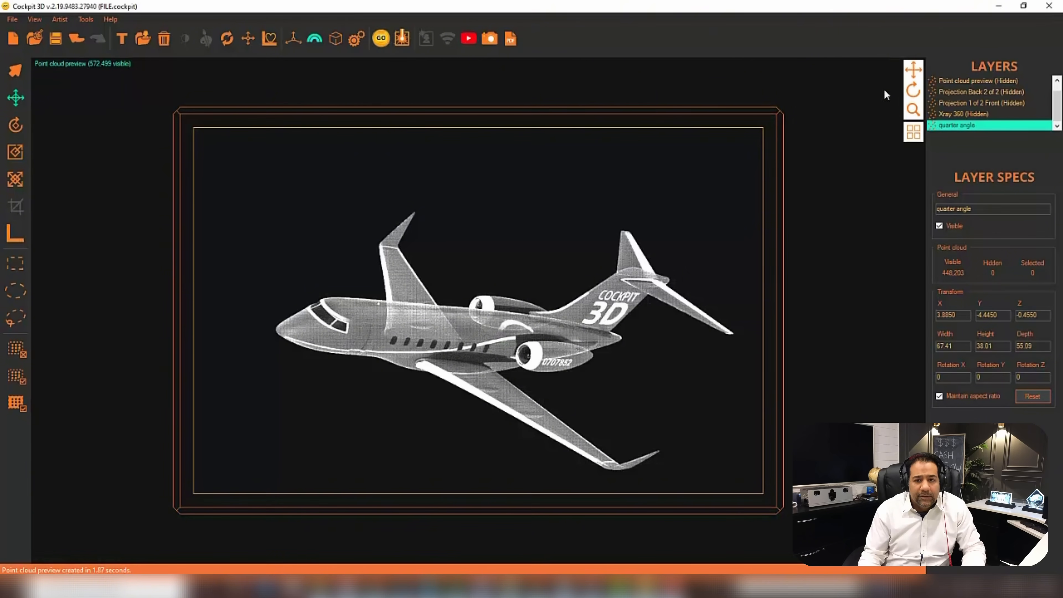
left_click(62, 66)
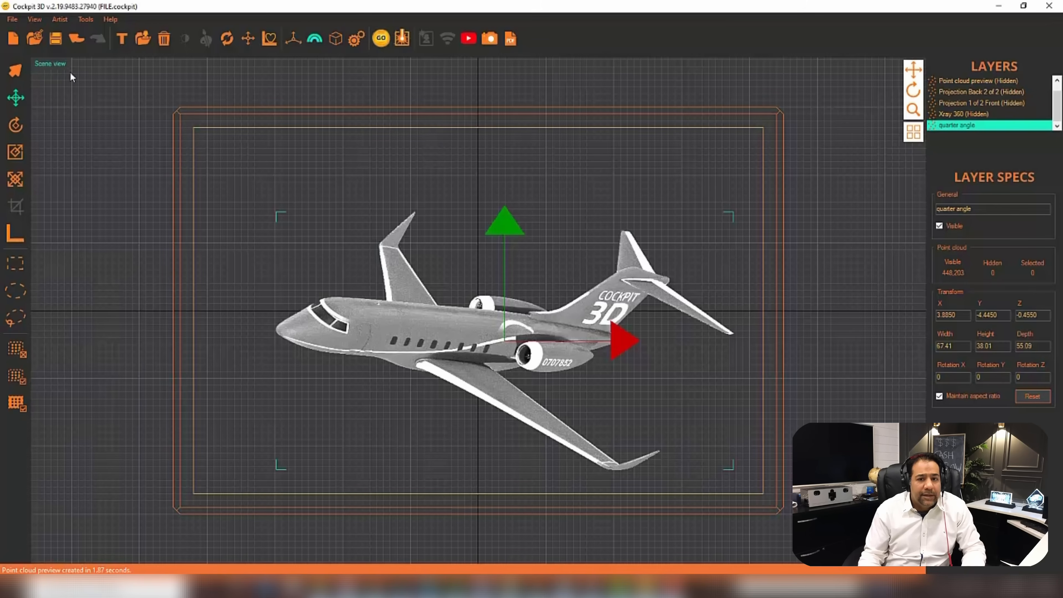
Step: Save the default X-ray geometry rasterizer with maximum layers 1, Z factor 1 and Diffuse 1
left_click(358, 41)
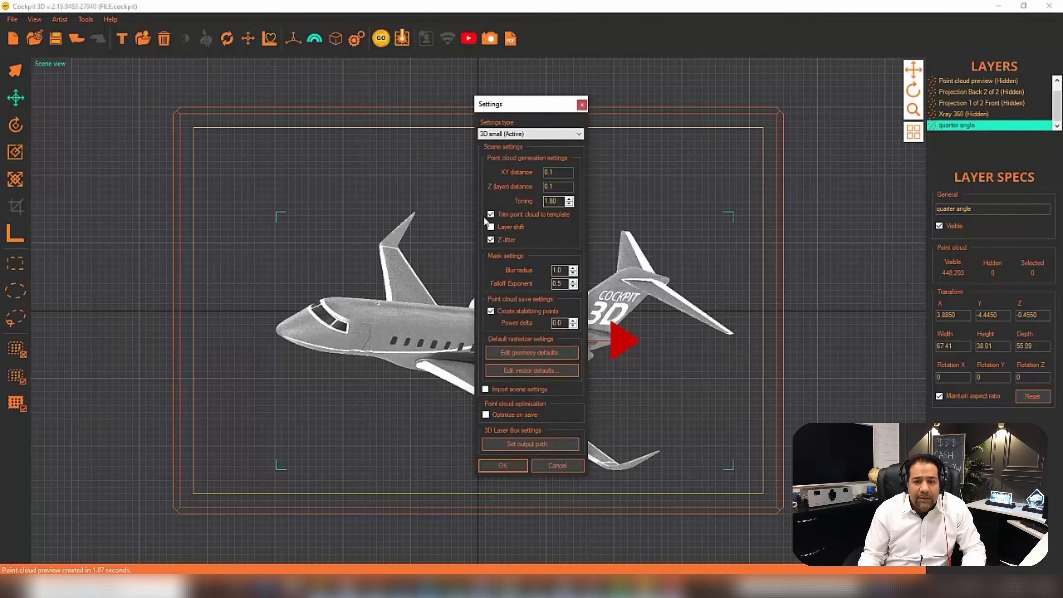
left_click(531, 353)
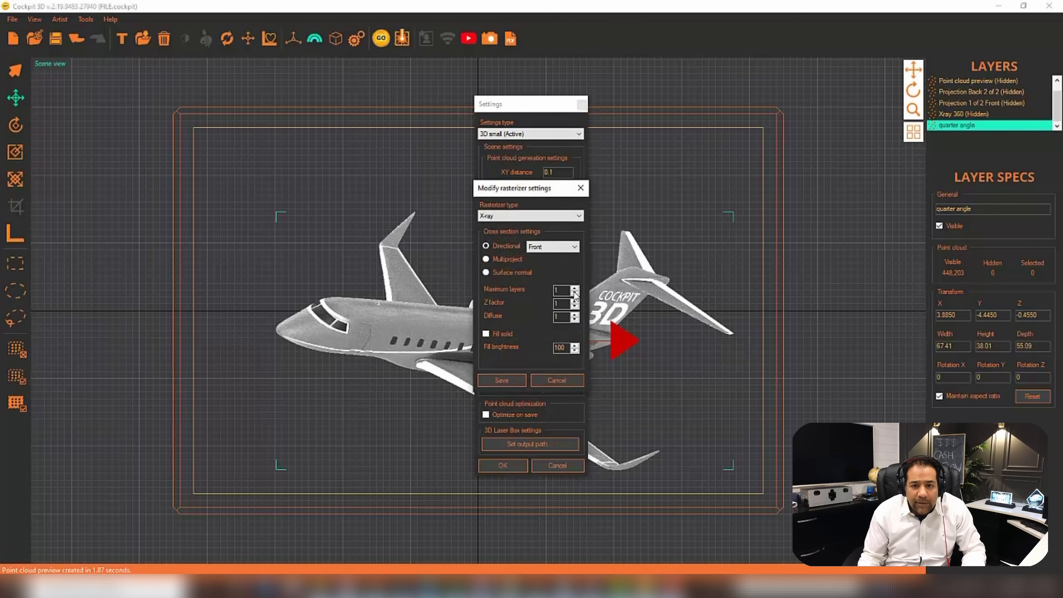
left_click(507, 381)
left_click(505, 466)
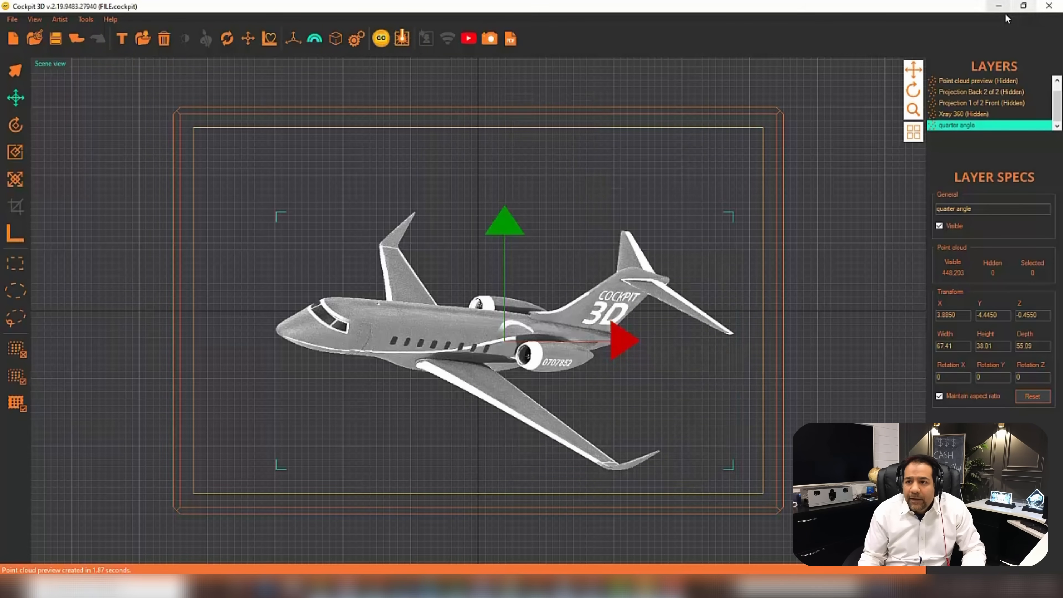
Step: Hide the quarter angle layer and generate the point cloud preview of the angled airplane from its X-ray alone
double_click(963, 128)
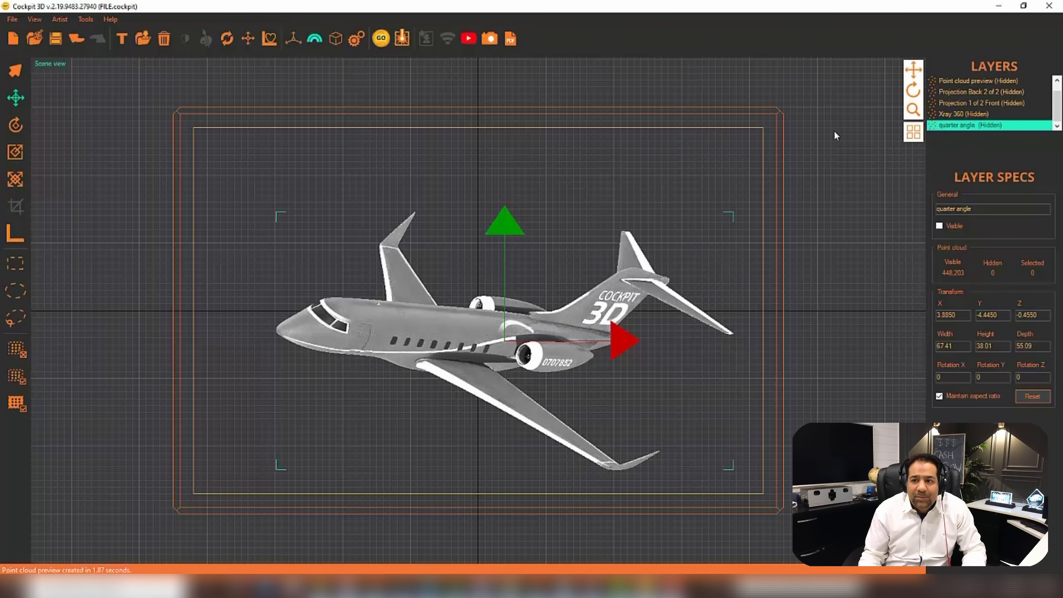
left_click(382, 39)
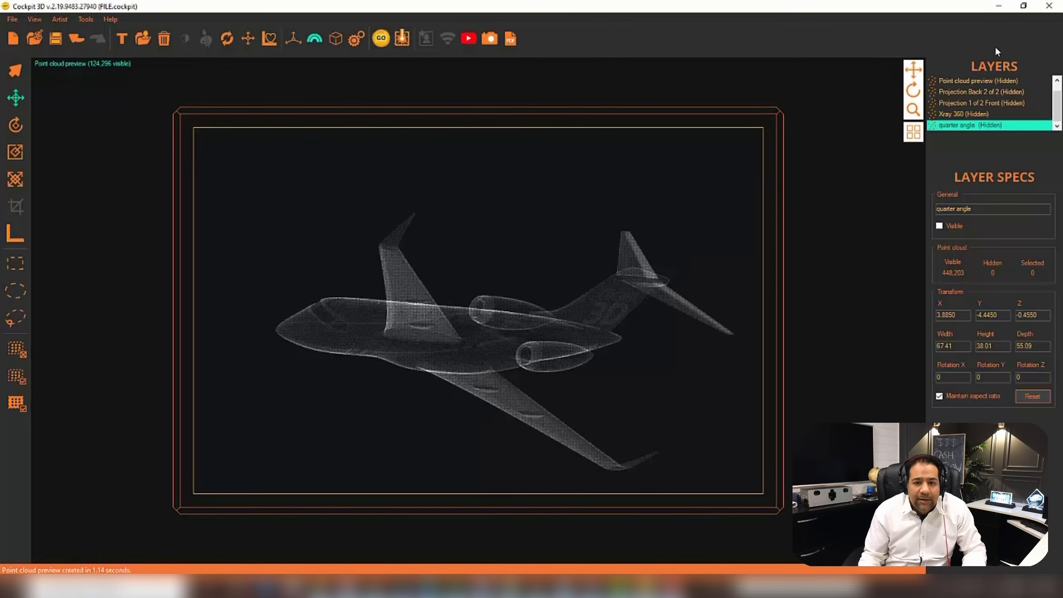
mouse_move(914, 90)
left_mouse_down()
mouse_move(946, 107)
mouse_move(976, 95)
mouse_move(921, 94)
mouse_move(933, 97)
left_mouse_up()
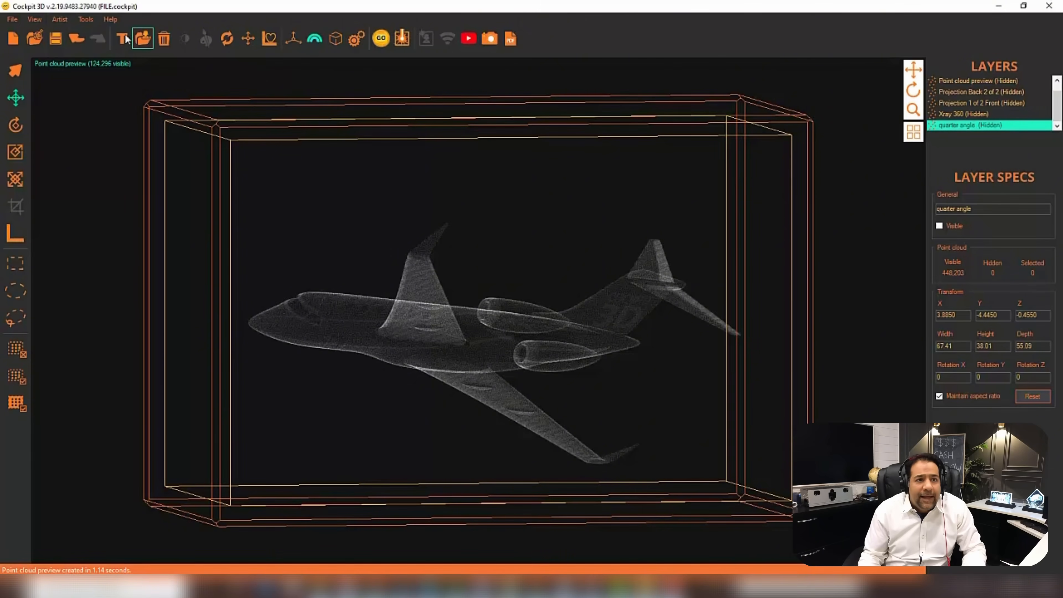
Step: Add the X-ray point cloud preview to the scene as a new layer and rename it "Xray angle"
left_click(87, 20)
left_click(117, 47)
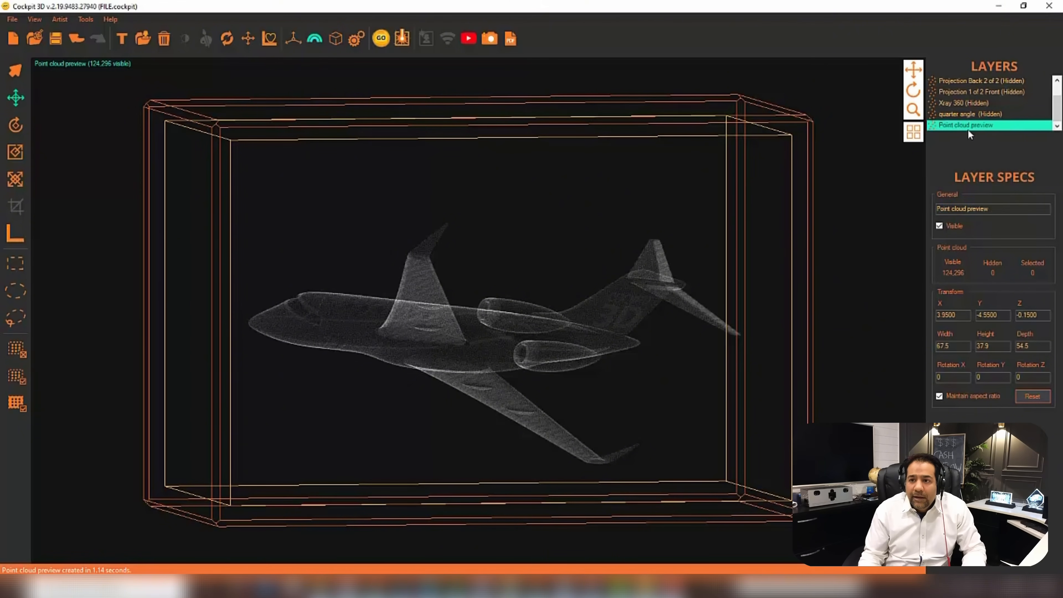
type("X")
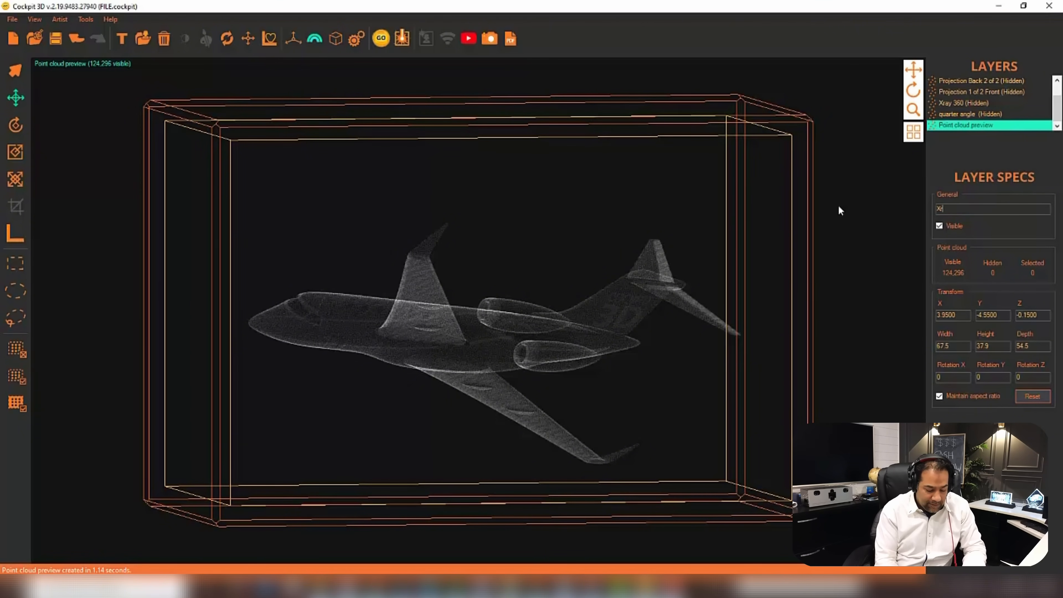
type("ray angle")
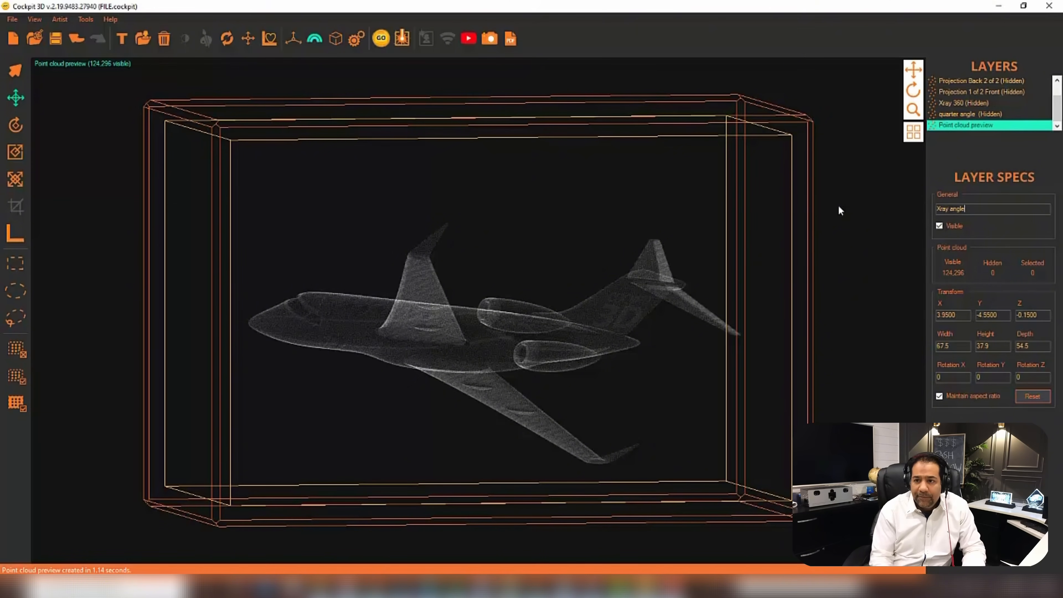
key("Return")
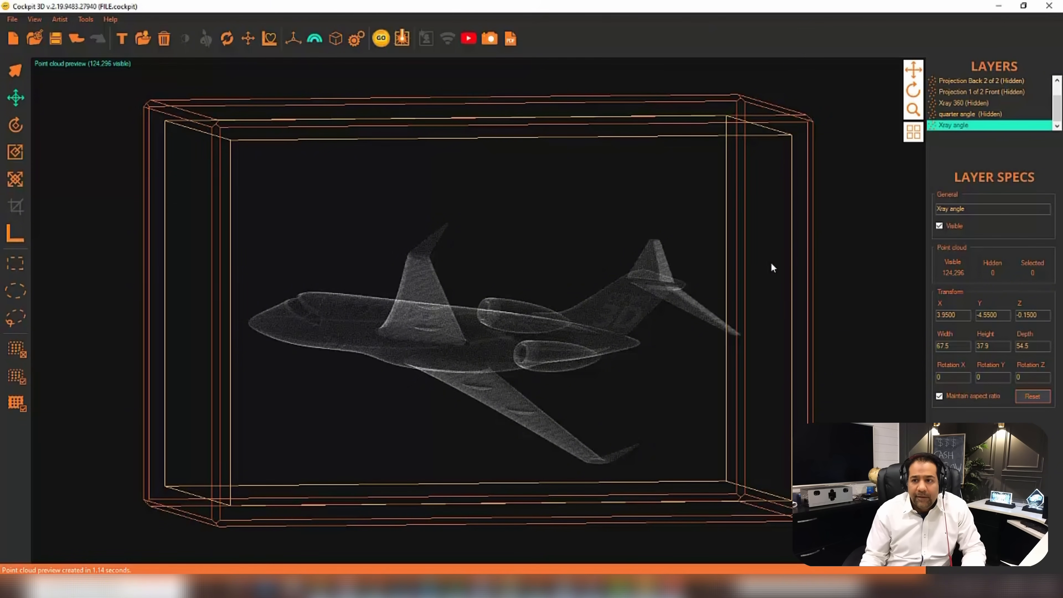
Step: In the scene view, hide the FILE model and show the quarter angle layer together with the Xray angle layer
left_click(52, 66)
left_click_drag(1057, 113, 1057, 101)
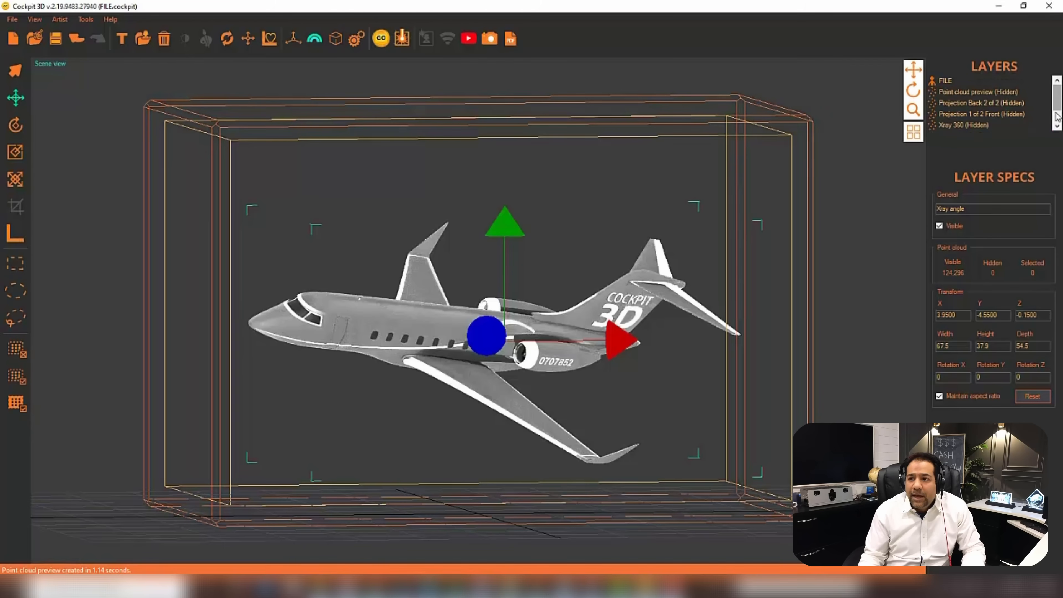
double_click(955, 80)
scroll(982, 130, "down", 1)
double_click(948, 117)
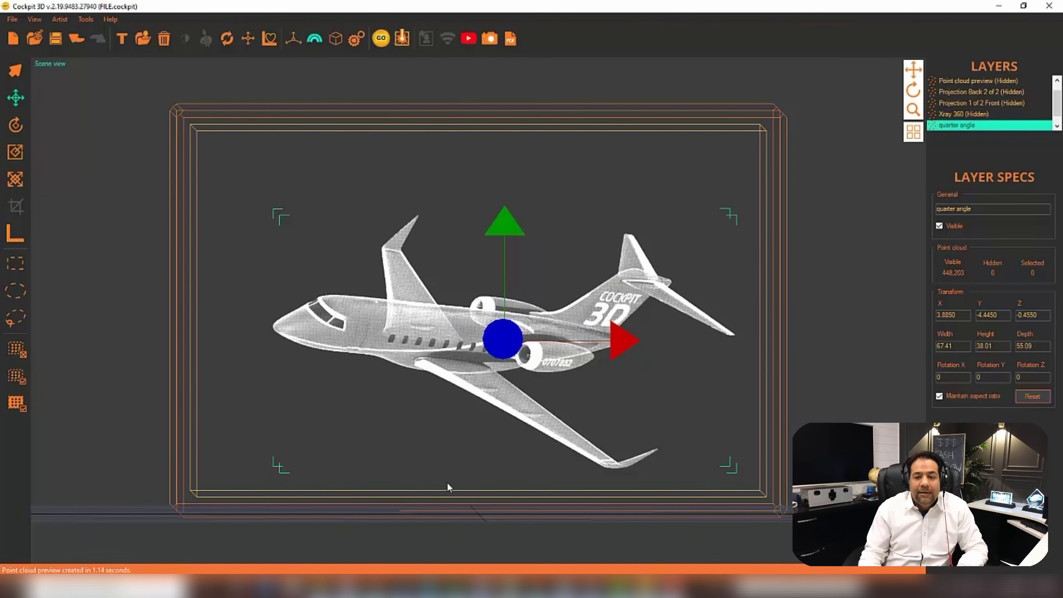
left_click_drag(913, 92, 920, 83)
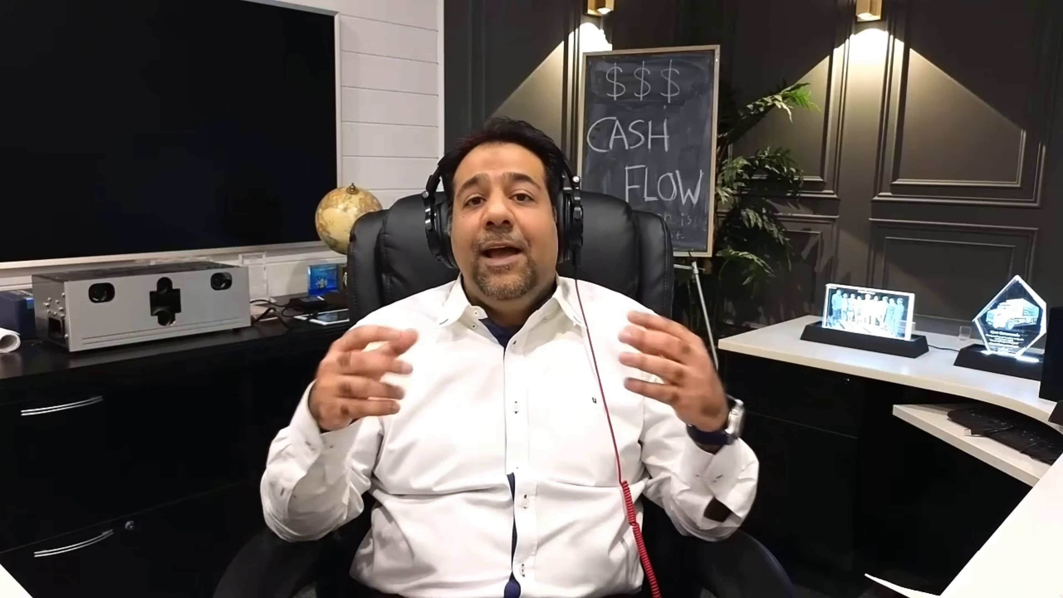